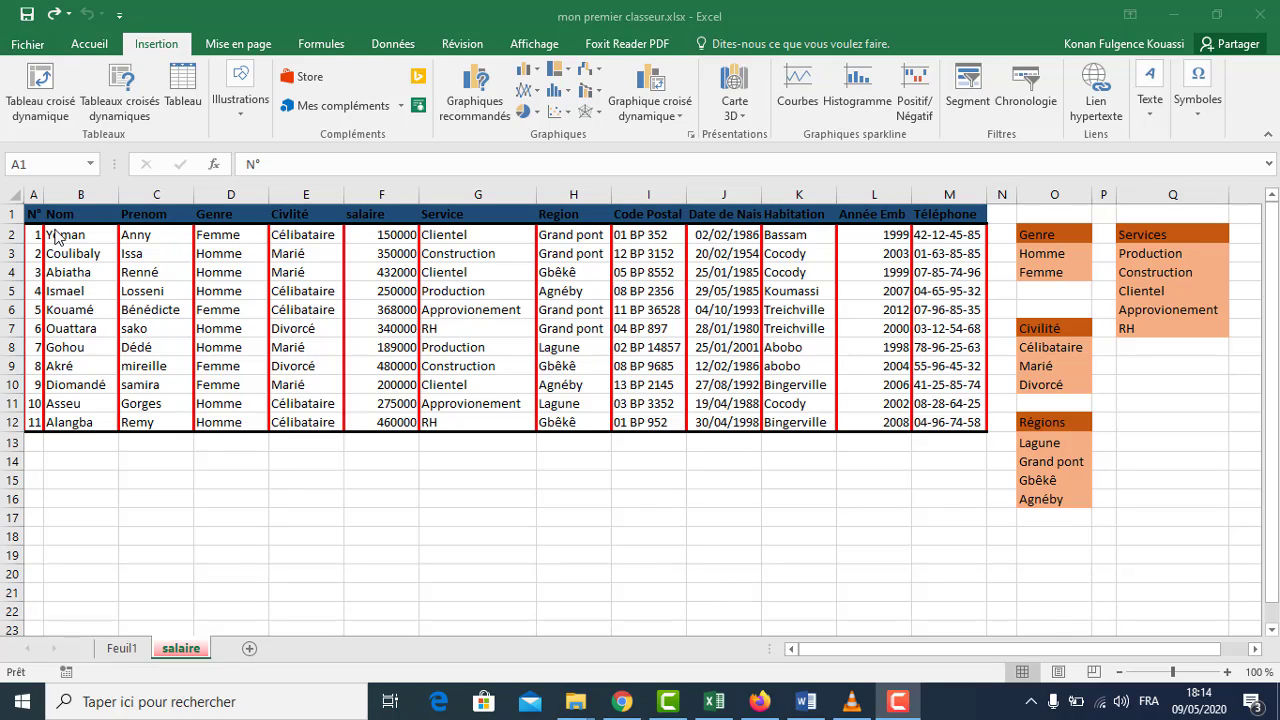
Step: Format the range A1:M12 on the salaire sheet as a table with headers, using the orange bordered style from the second Clair row
left_click(35, 213)
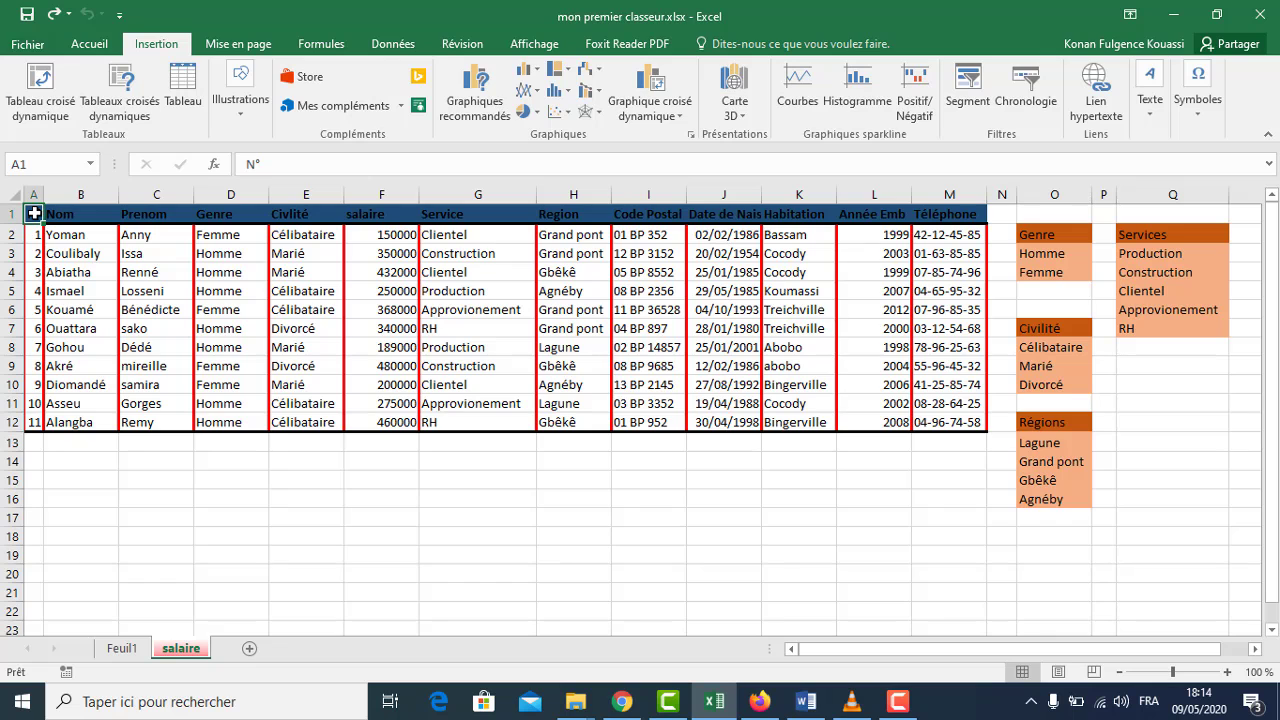
left_click_drag(33, 213, 941, 421)
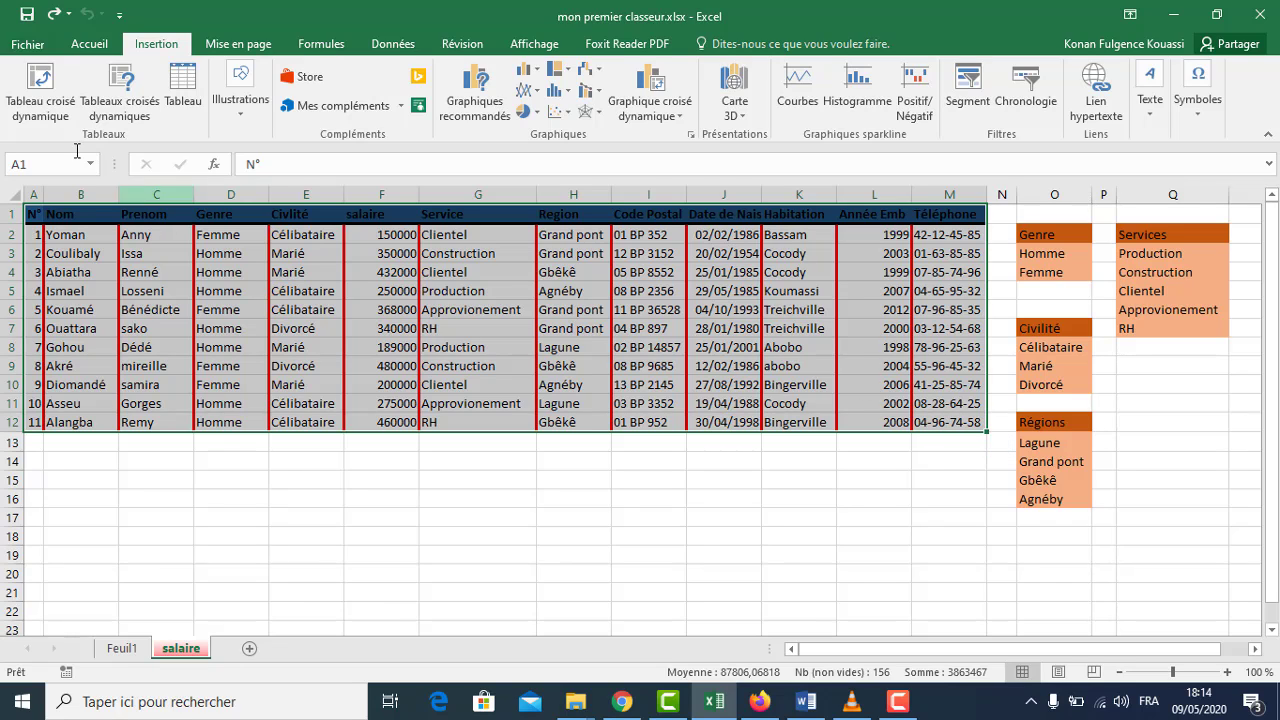
left_click(33, 86)
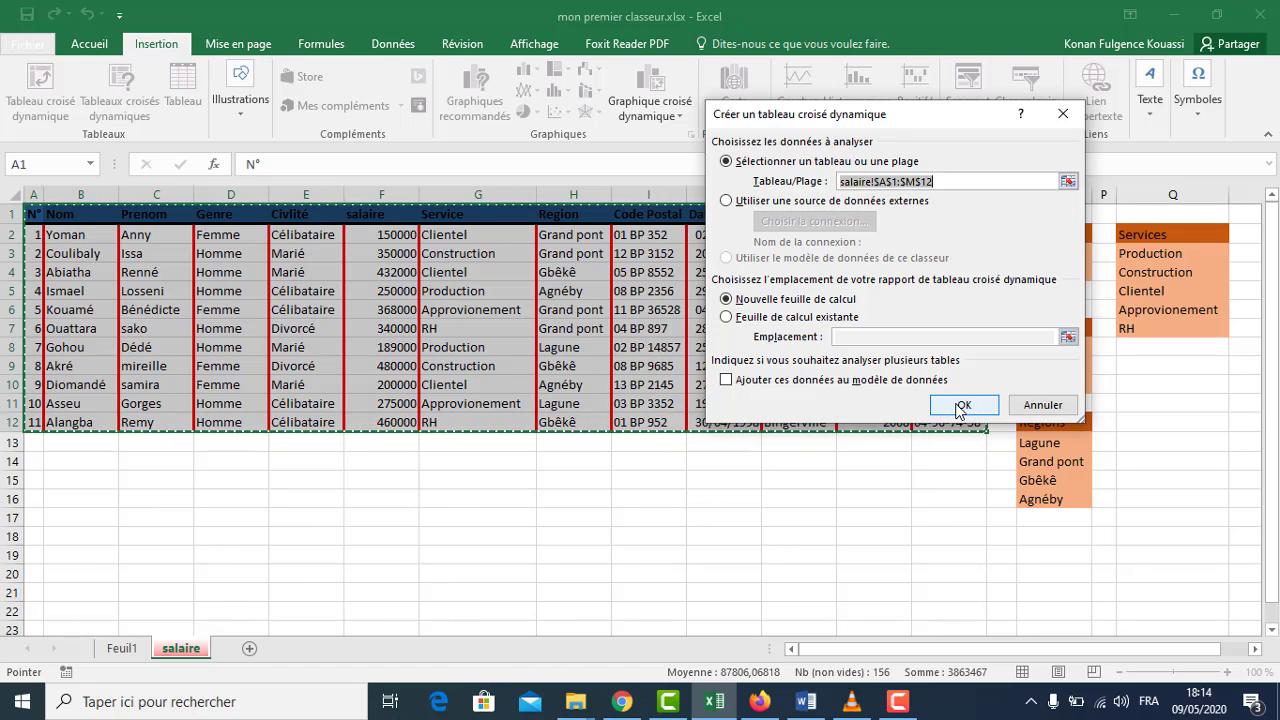
left_click(1072, 118)
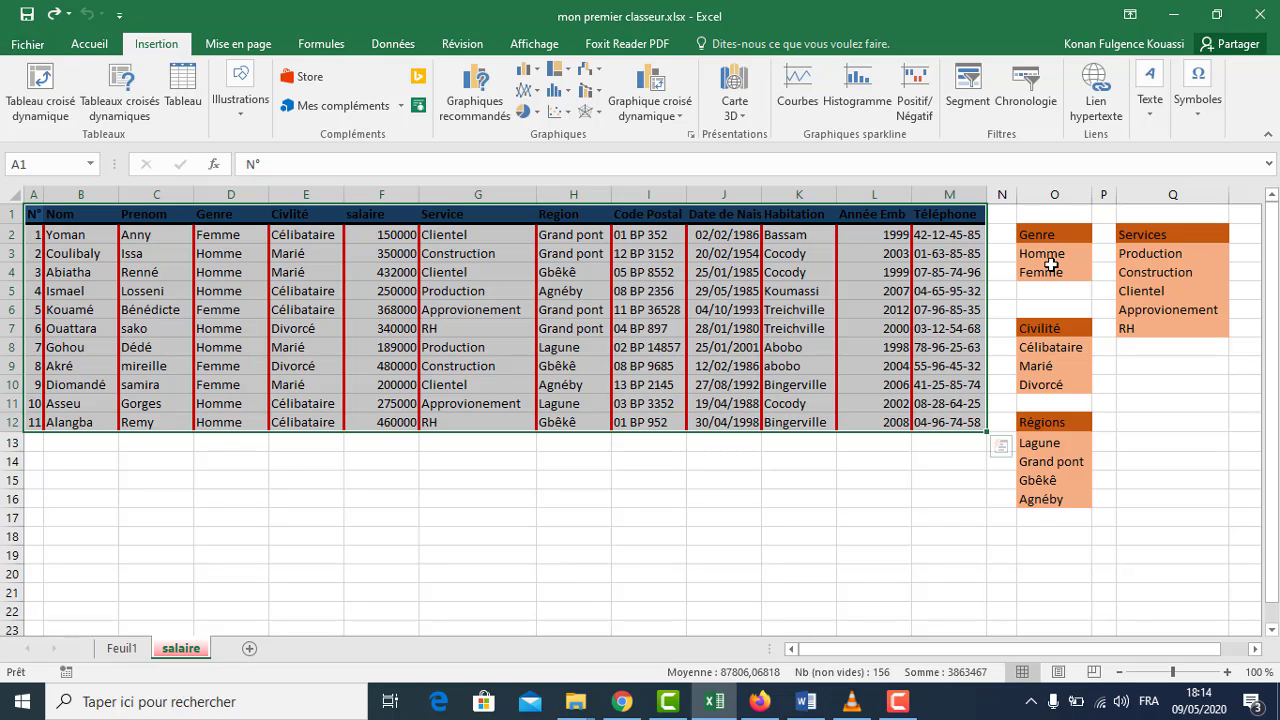
left_click(88, 42)
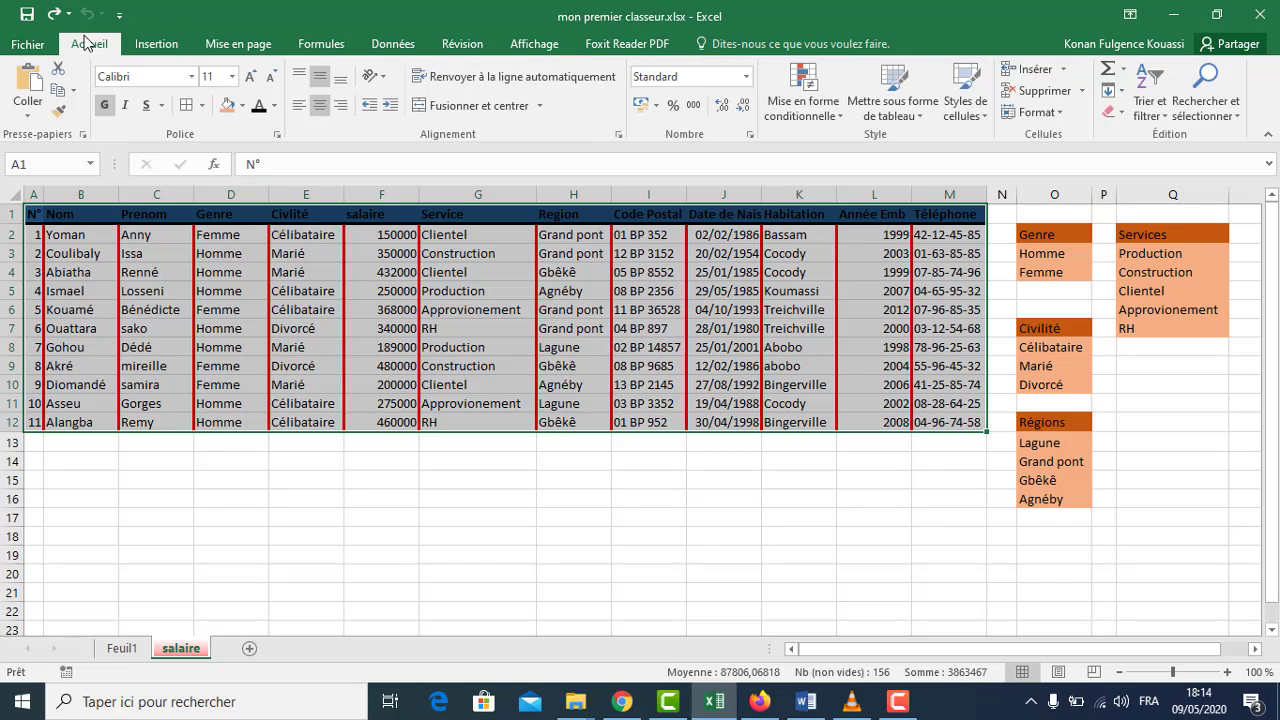
left_click(895, 88)
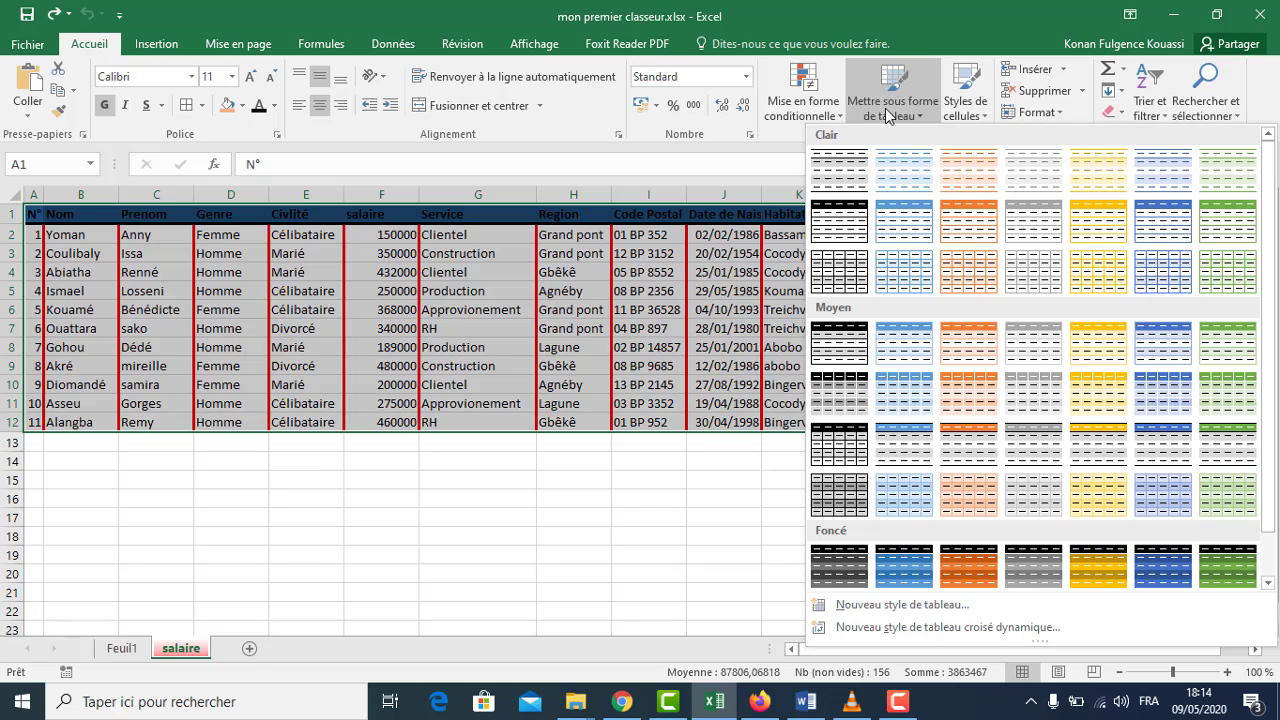
left_click(966, 216)
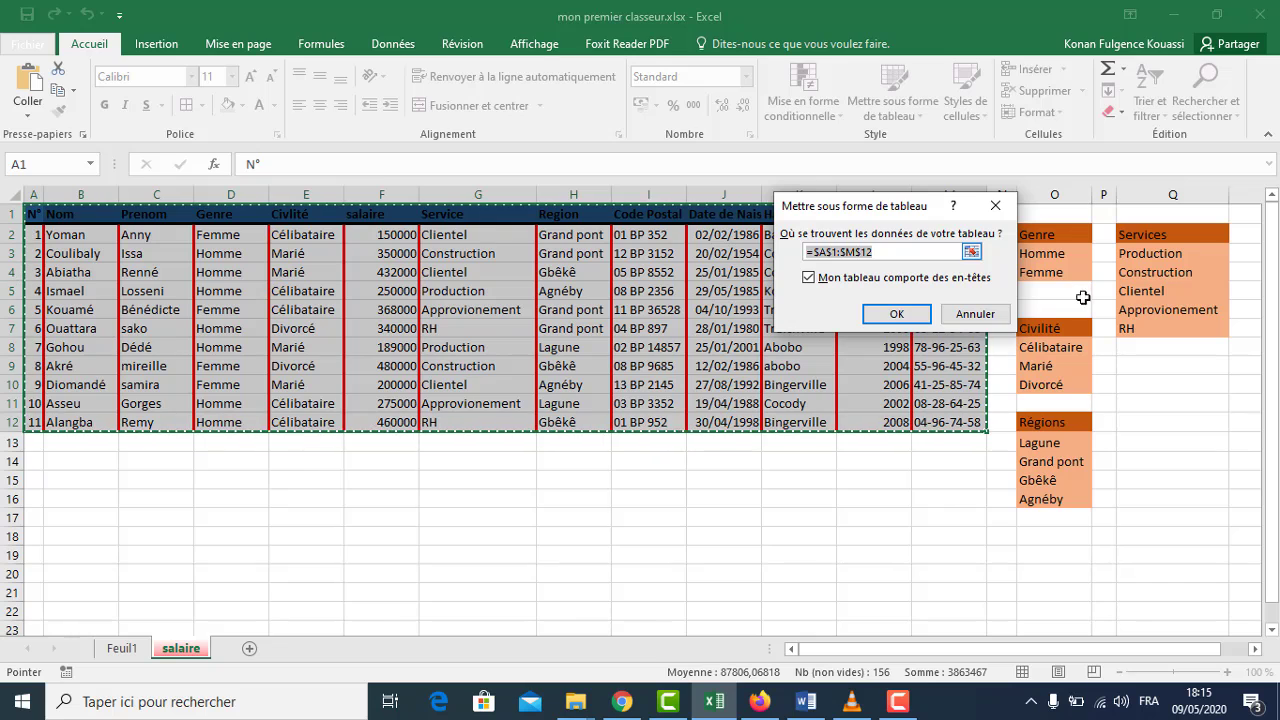
left_click(893, 315)
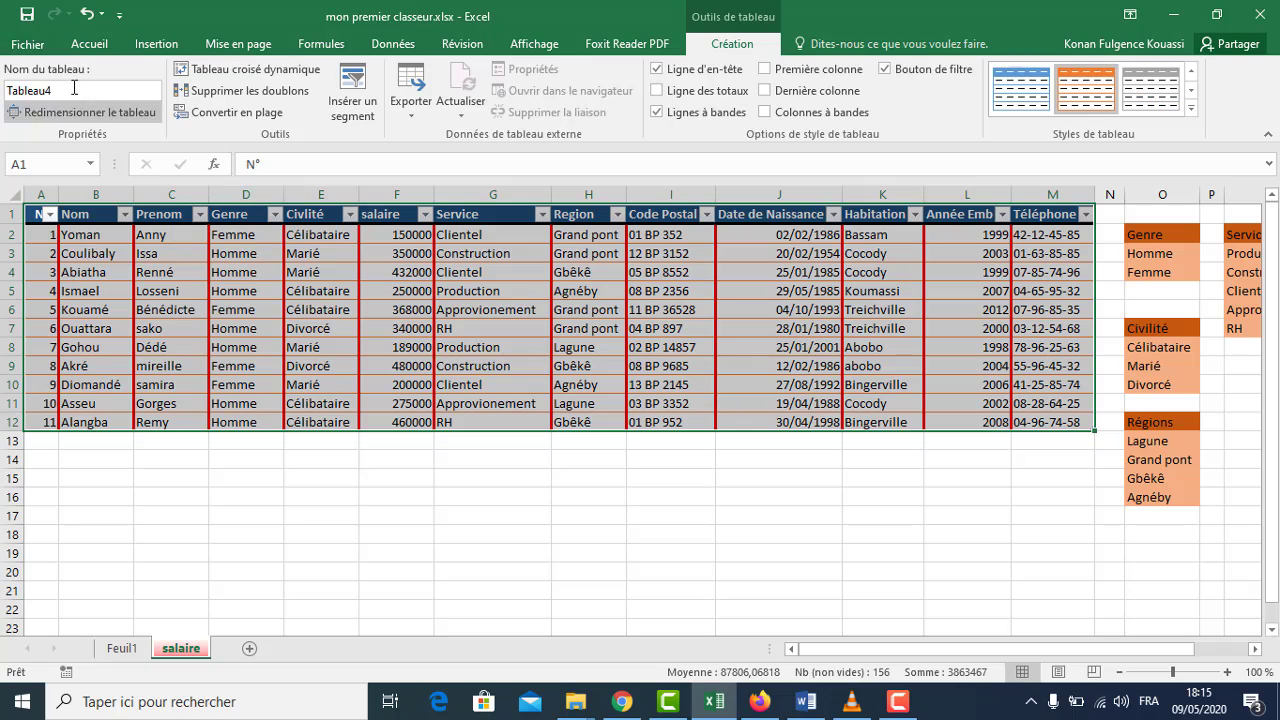
Step: Rename the table as bdsalaire
left_click(67, 89)
left_click(51, 90)
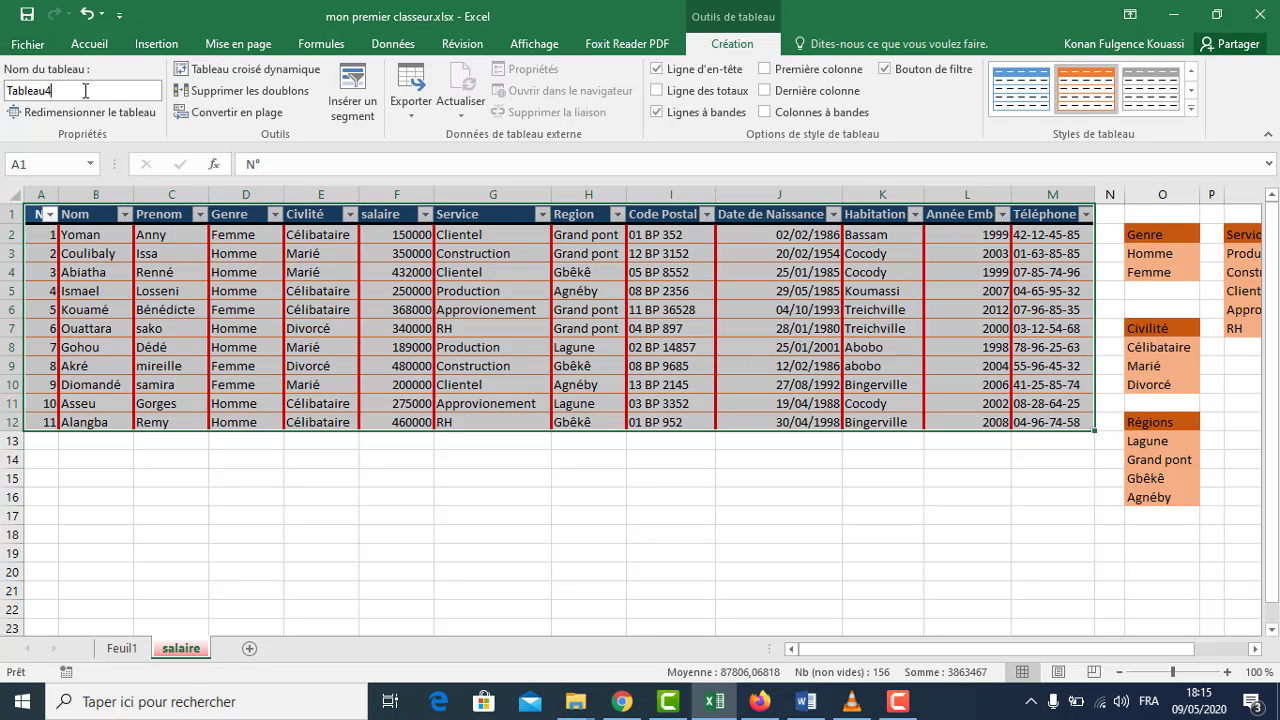
key("shift+Left")
key("shift+Left")
key("shift+Left")
key("shift+Left")
key("shift+Left")
key("shift+Left")
key("shift+Left")
key("shift+Left")
type("bds")
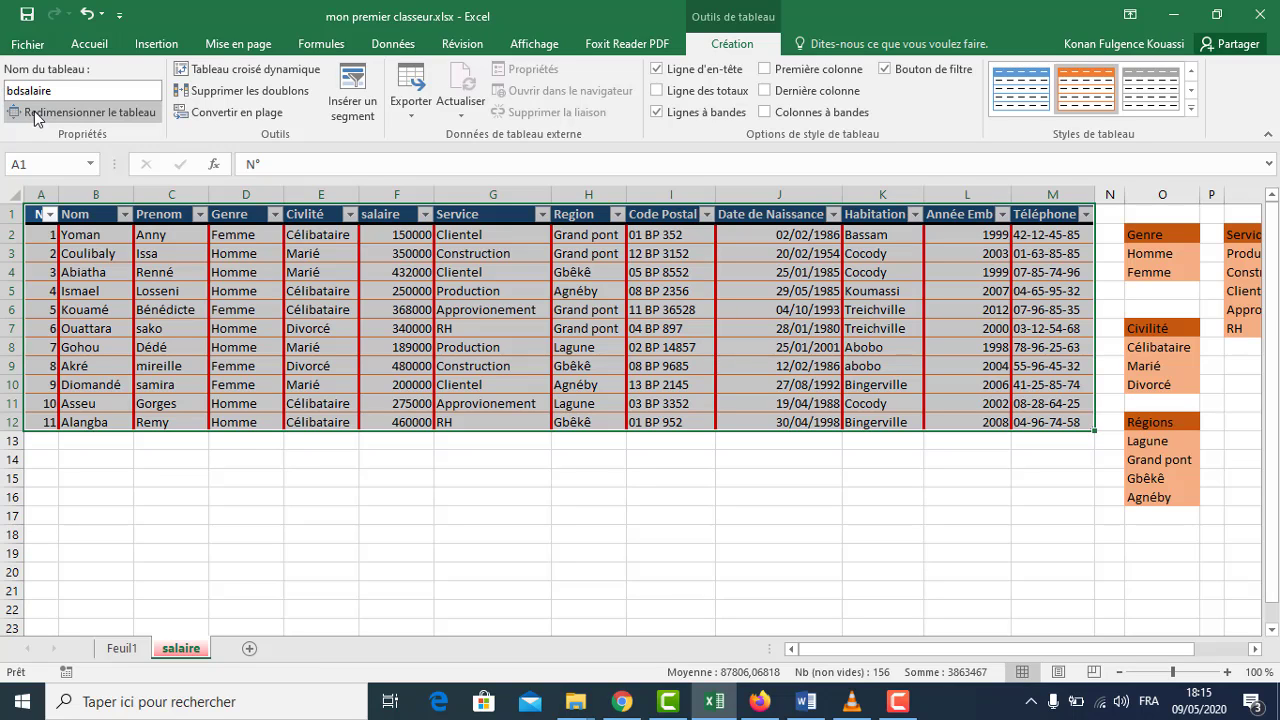
Step: Create a pivot table from the bdsalaire table on a new worksheet
left_click(104, 234)
left_click(58, 91)
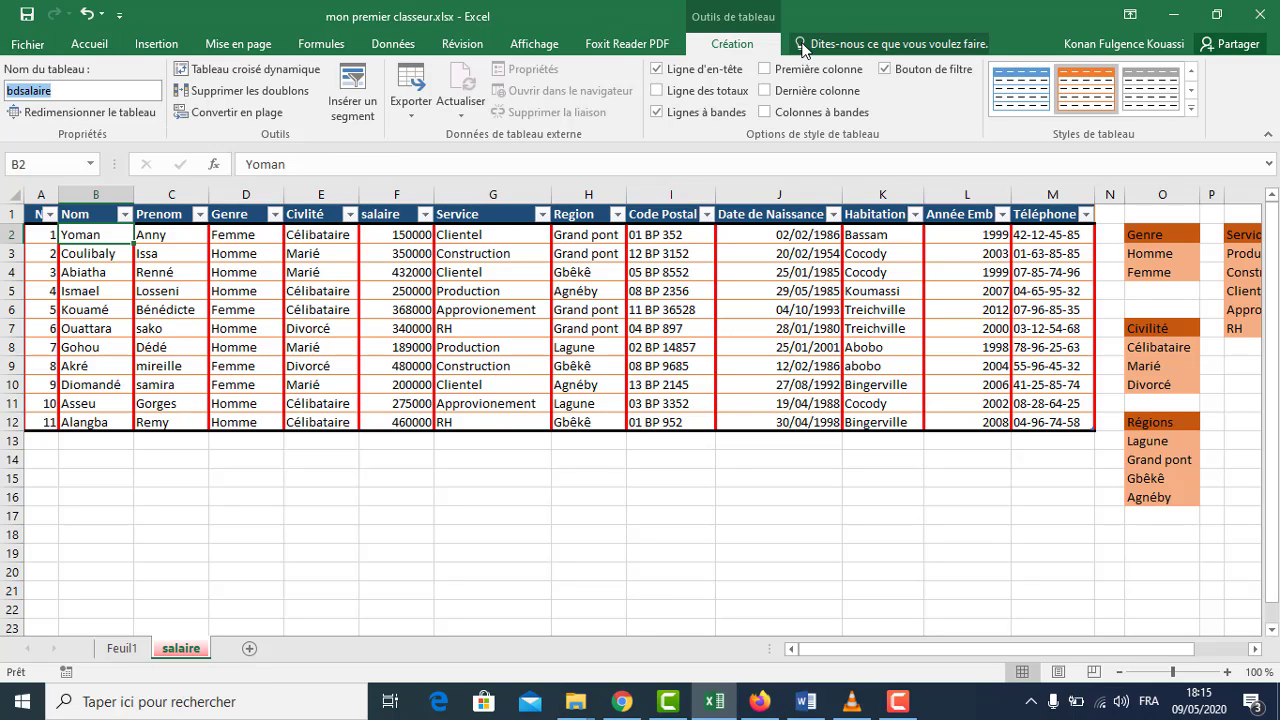
left_click(732, 49)
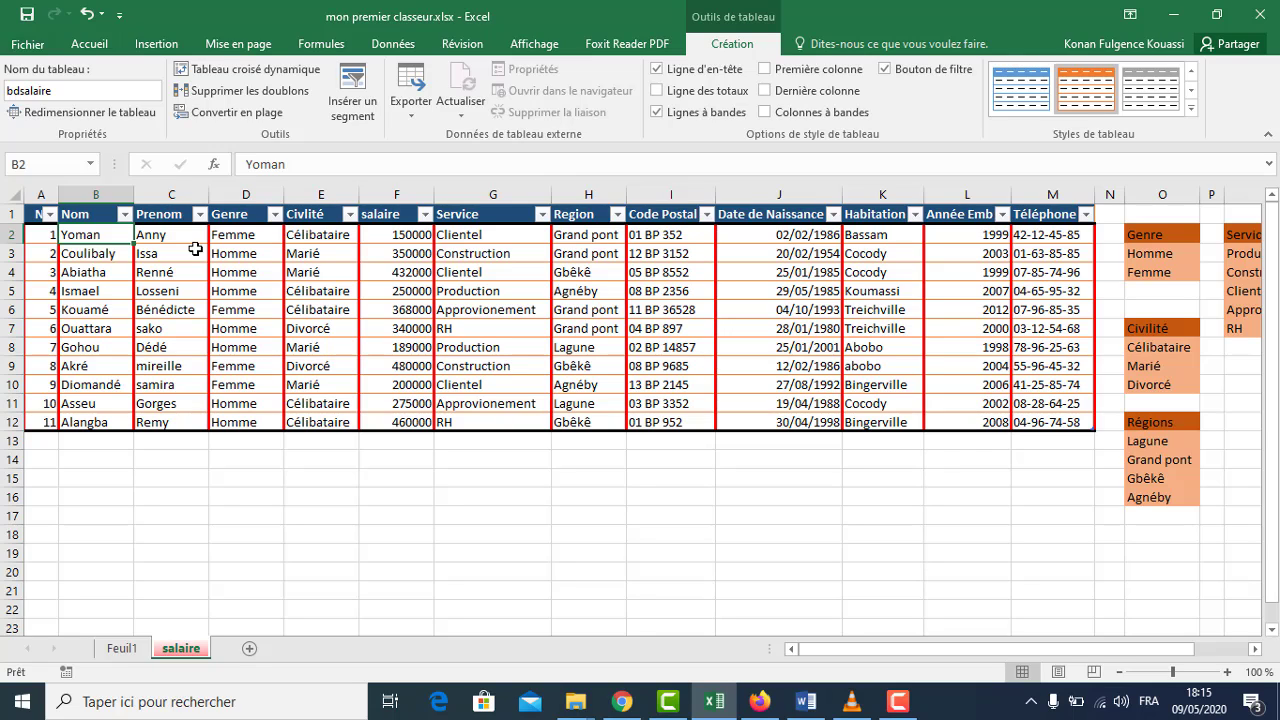
left_click(253, 72)
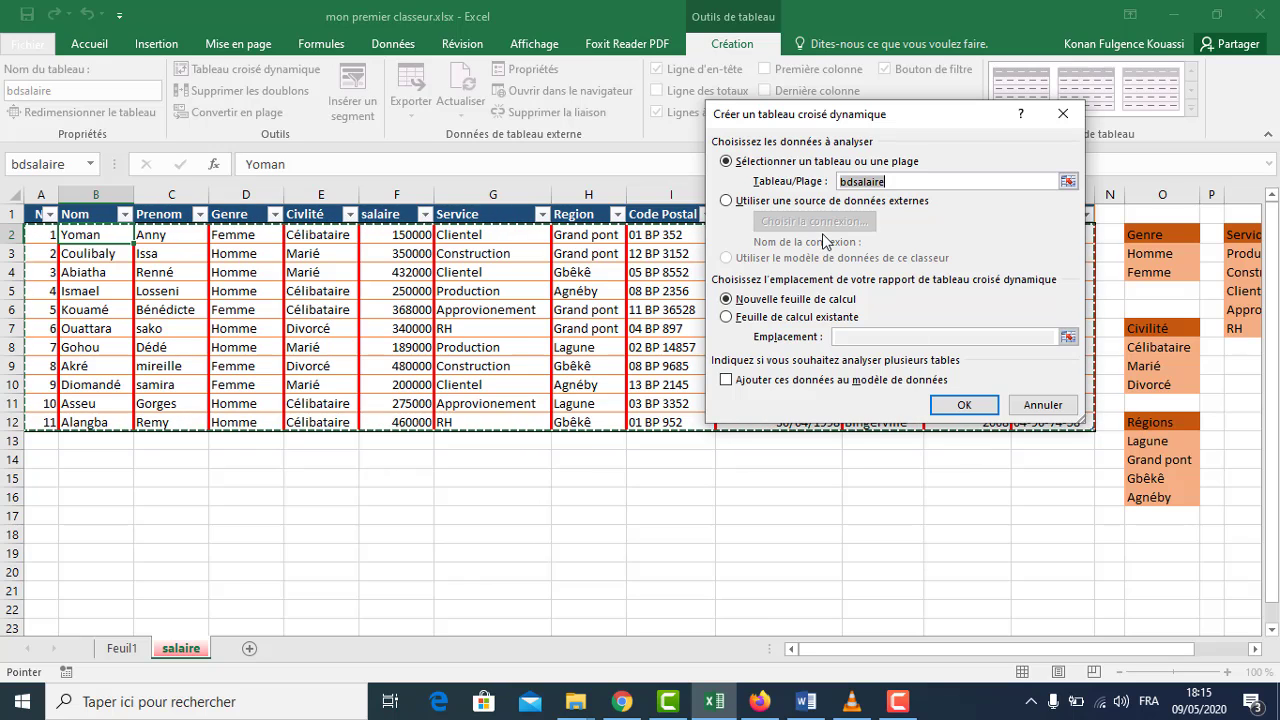
left_click(868, 182)
left_click(964, 406)
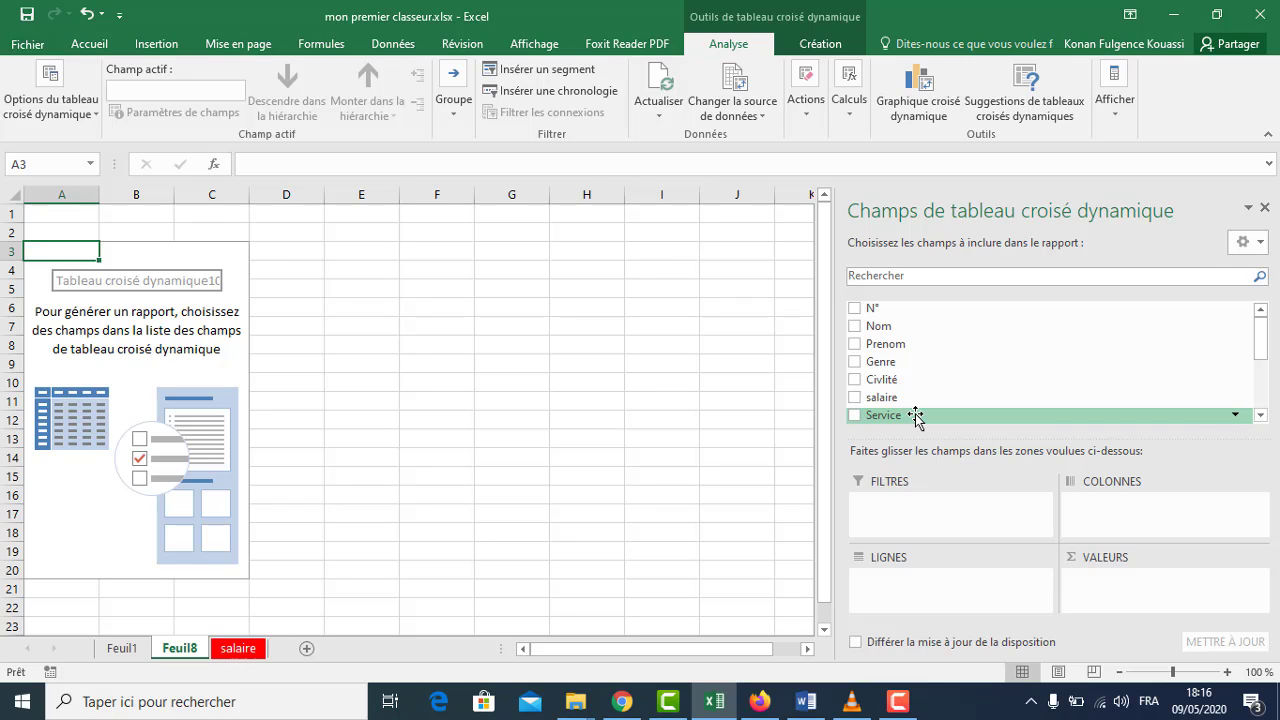
Step: Lay out the pivot table with Service as the row field and salaire as the value field
left_click_drag(915, 418, 906, 599)
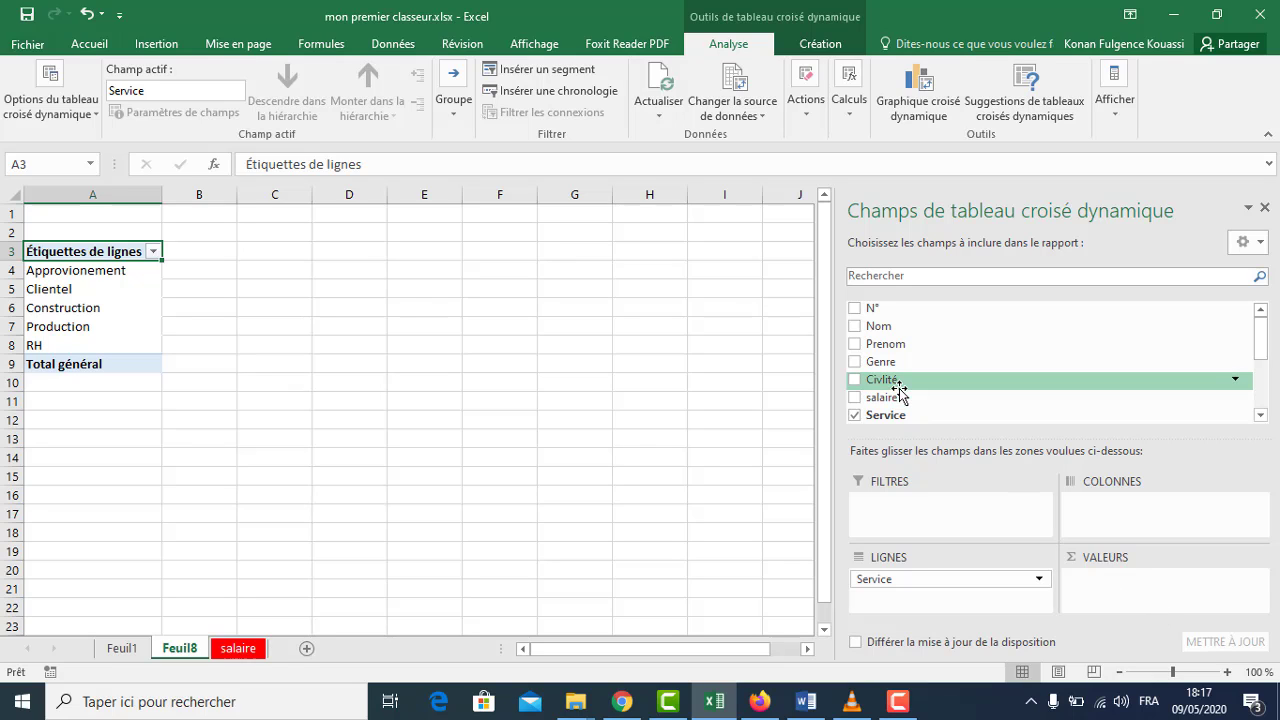
left_click_drag(895, 398, 1089, 587)
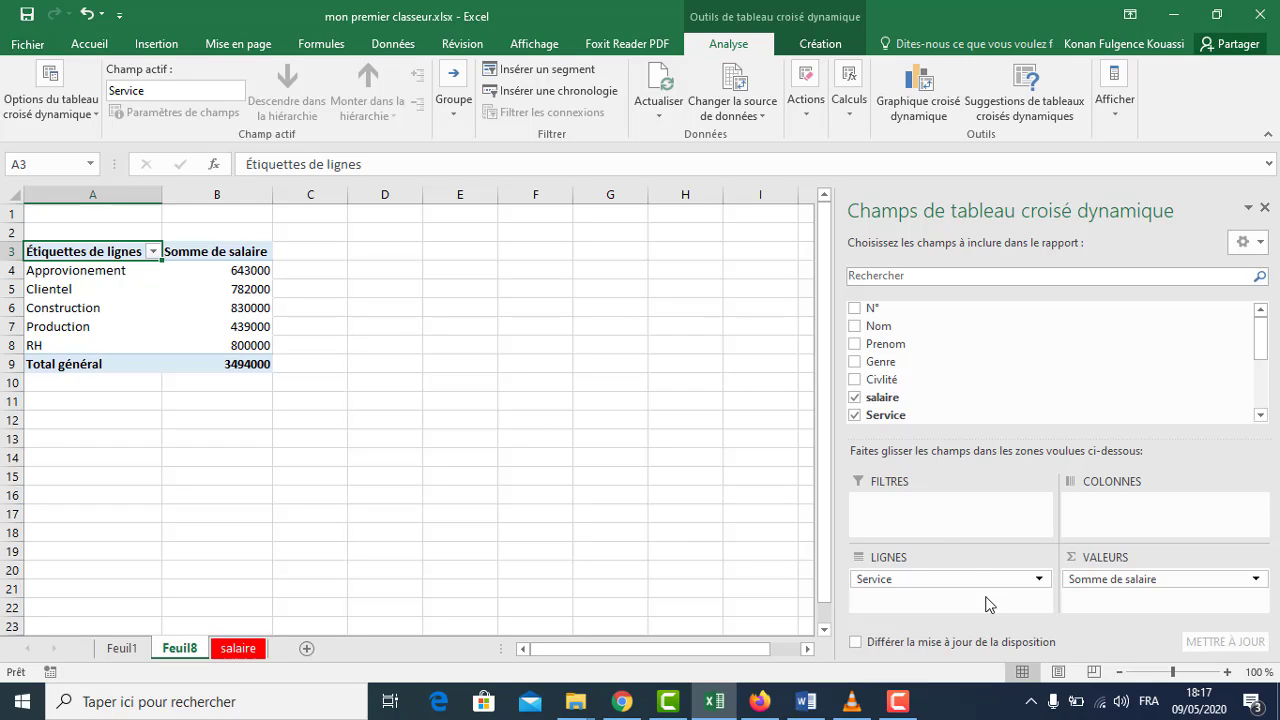
Step: In the value settings of Somme de salaire, set the number format to the Nombre category with 0 decimals
left_click(1256, 581)
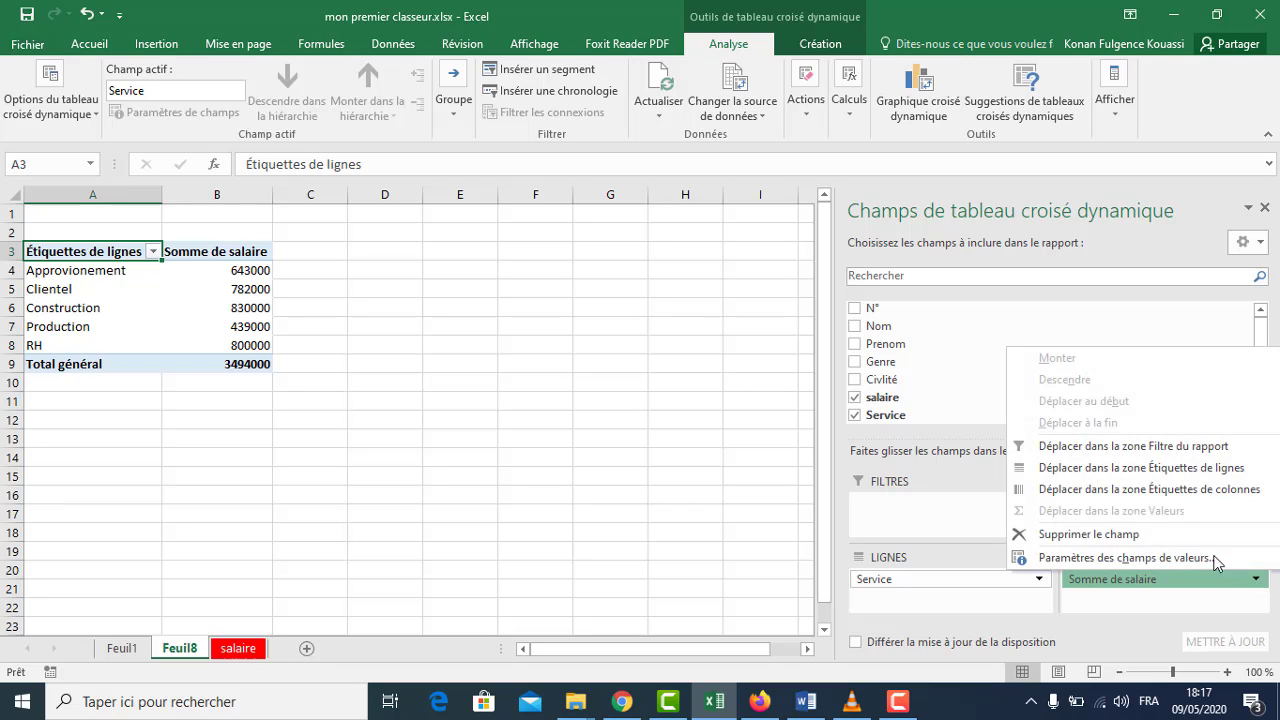
left_click(1150, 558)
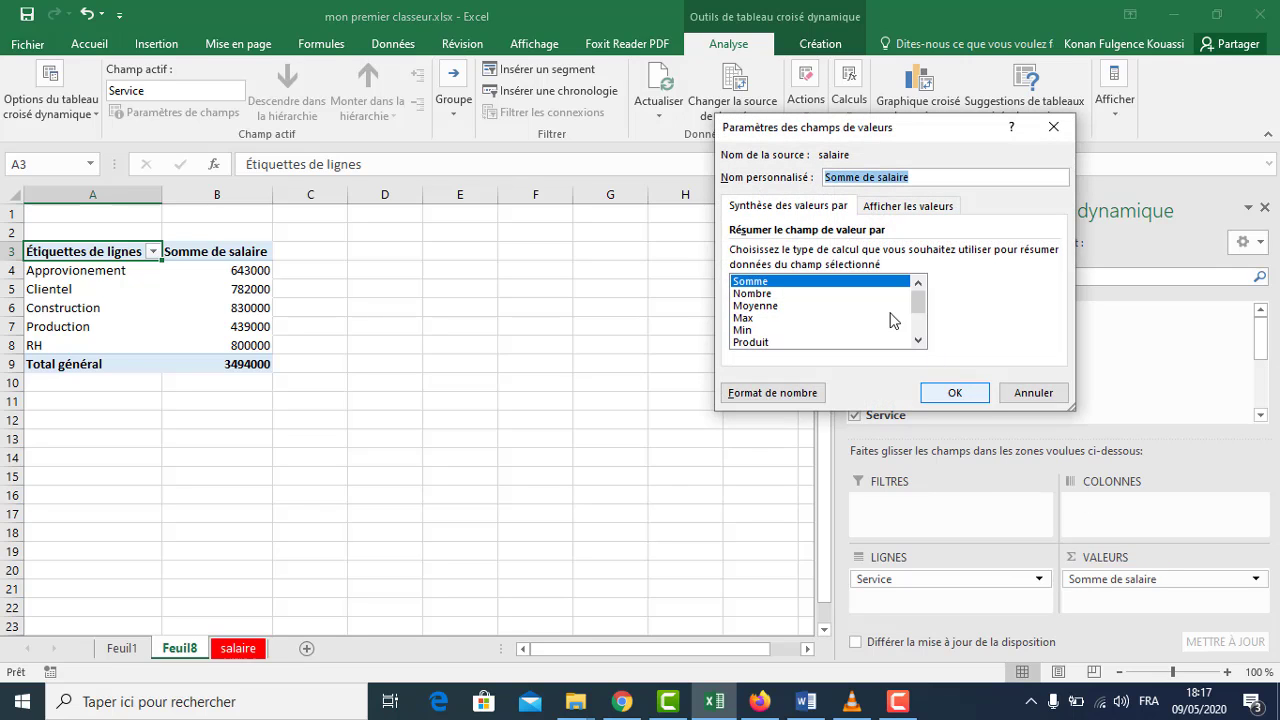
left_click_drag(920, 313, 918, 340)
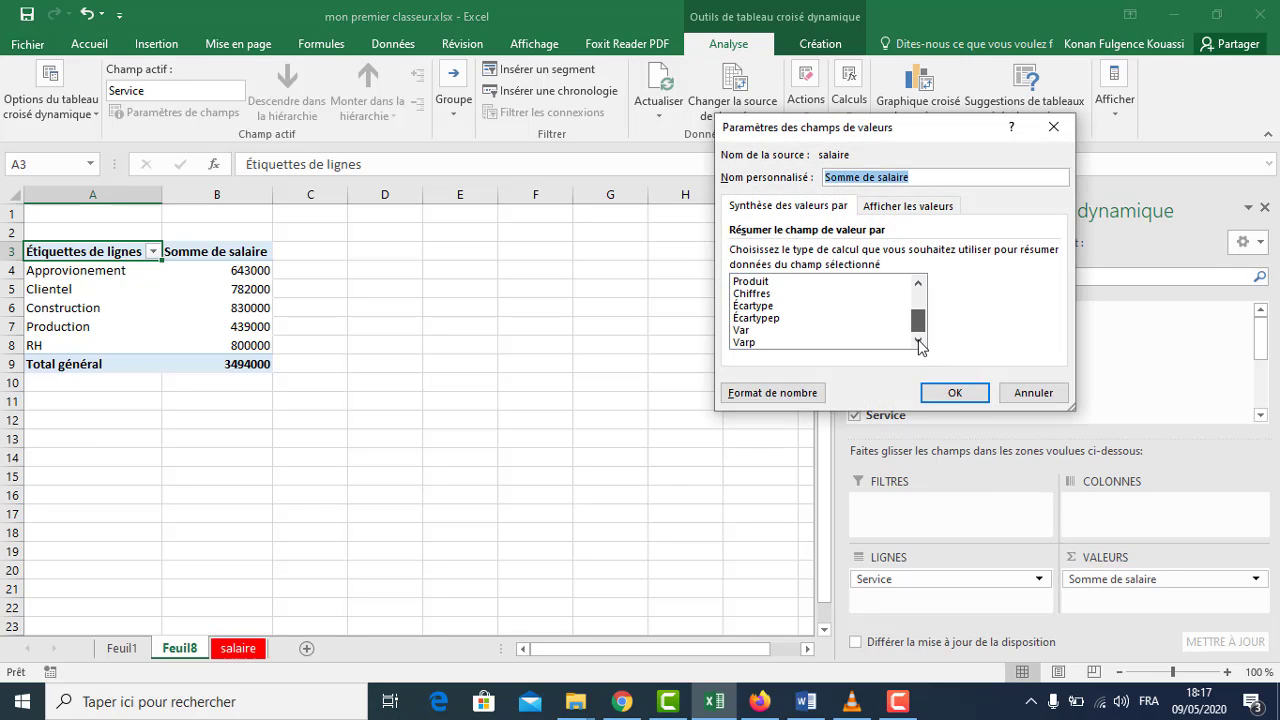
left_click(792, 393)
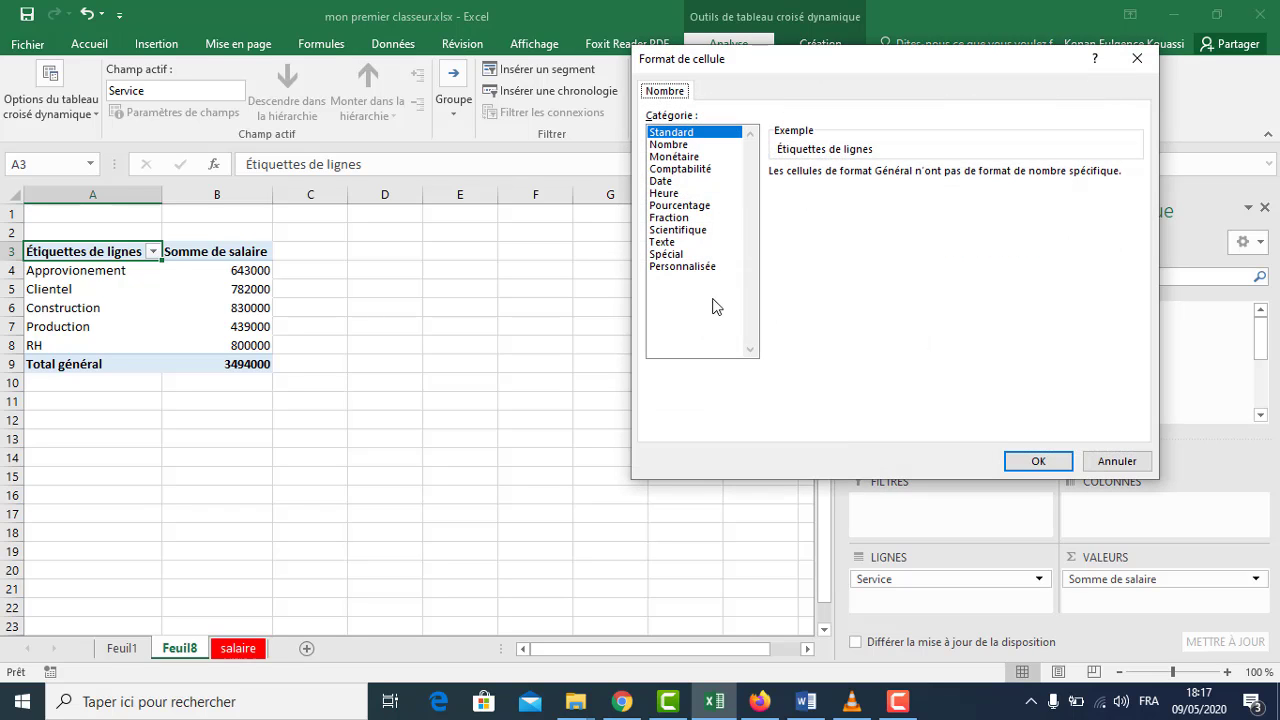
left_click(676, 145)
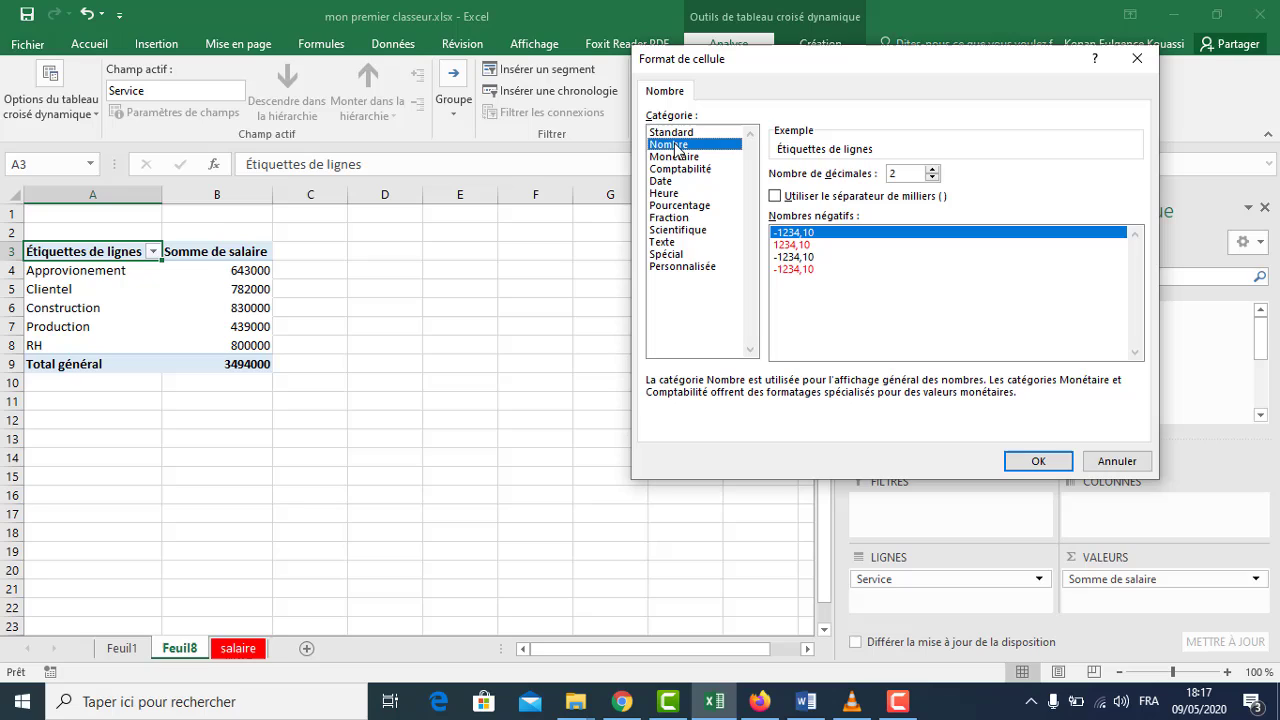
left_click(932, 178)
left_click(932, 178)
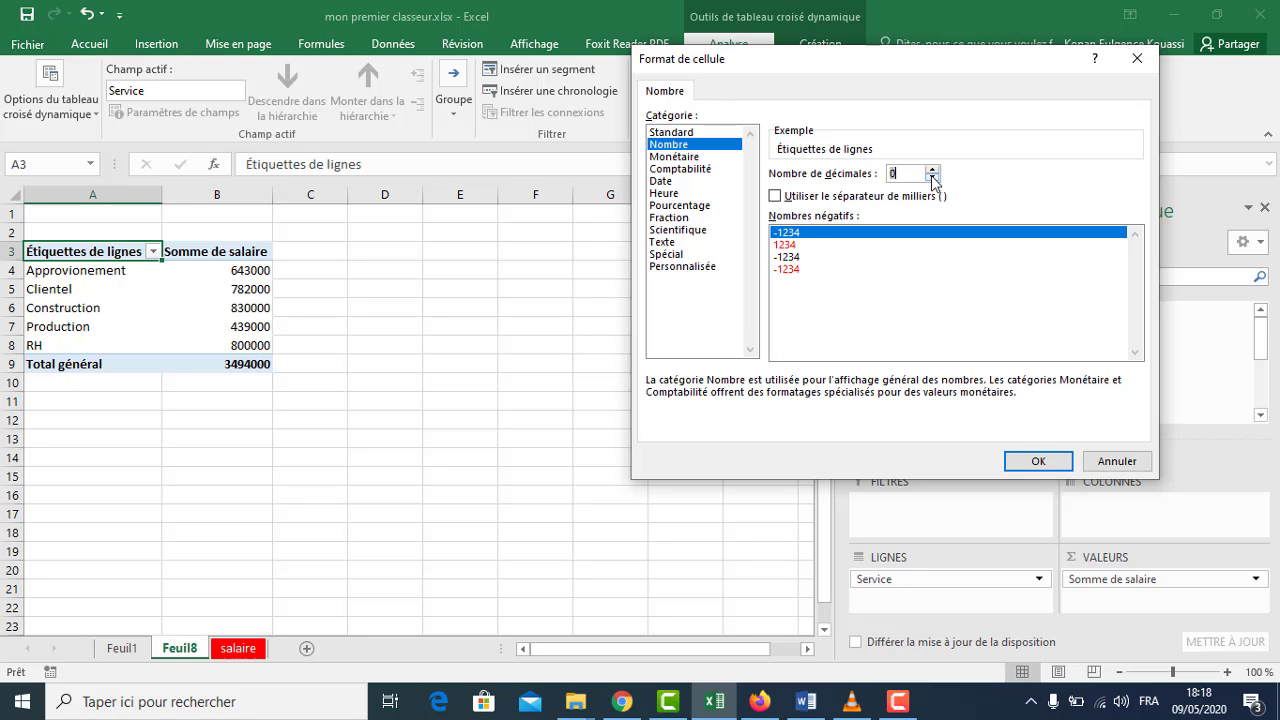
Step: Apply the custom number format 0" FCFA" to the Somme de salaire values
left_click(696, 268)
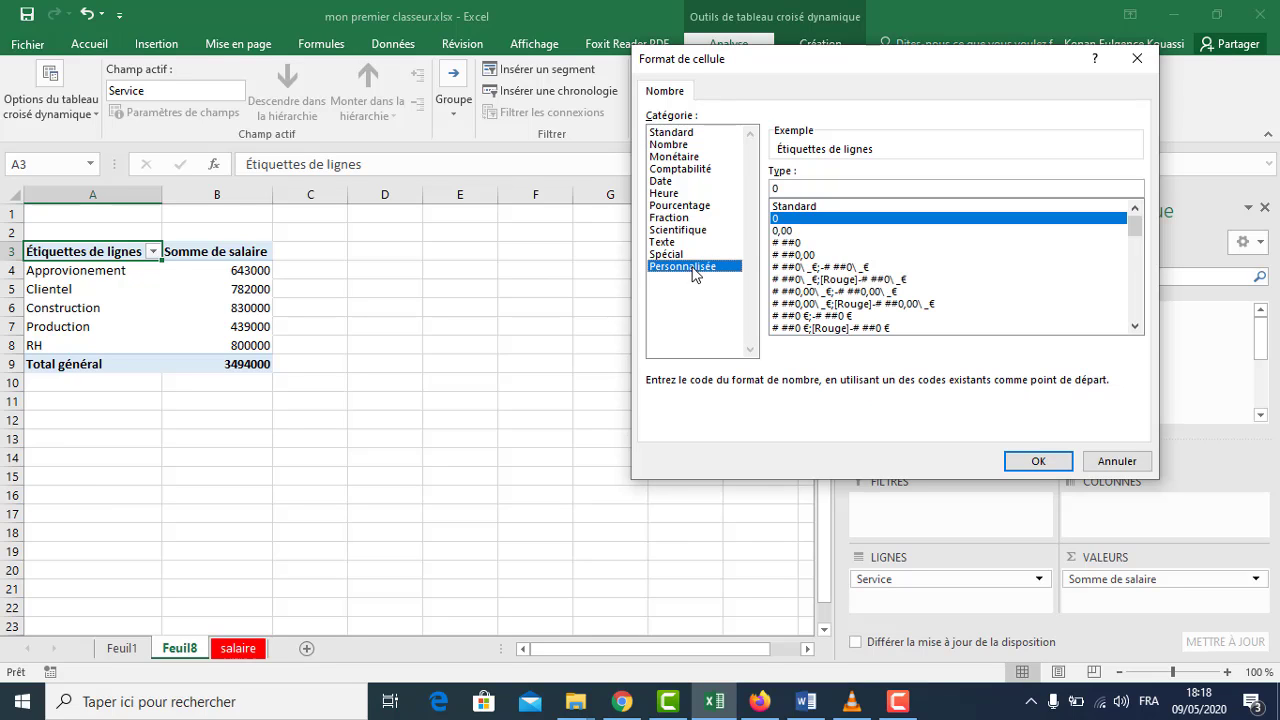
left_click(812, 188)
type("\"")
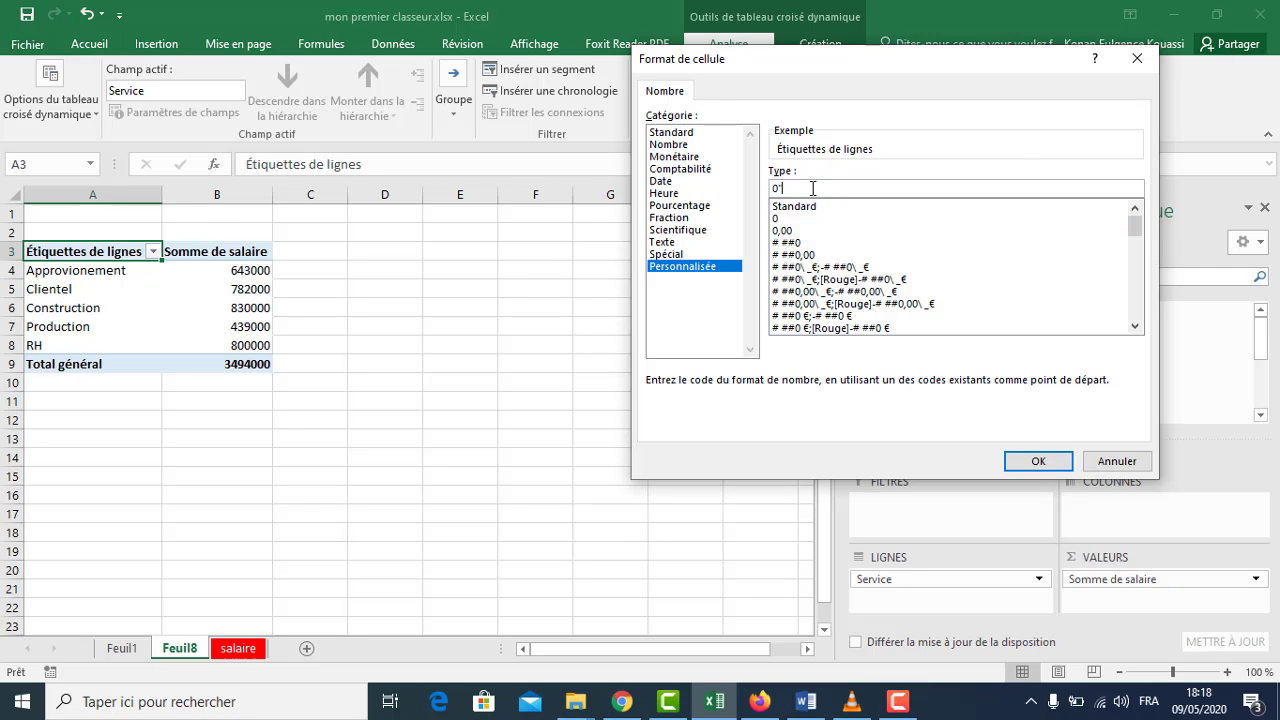
type(" FCFA\"")
left_click(1034, 462)
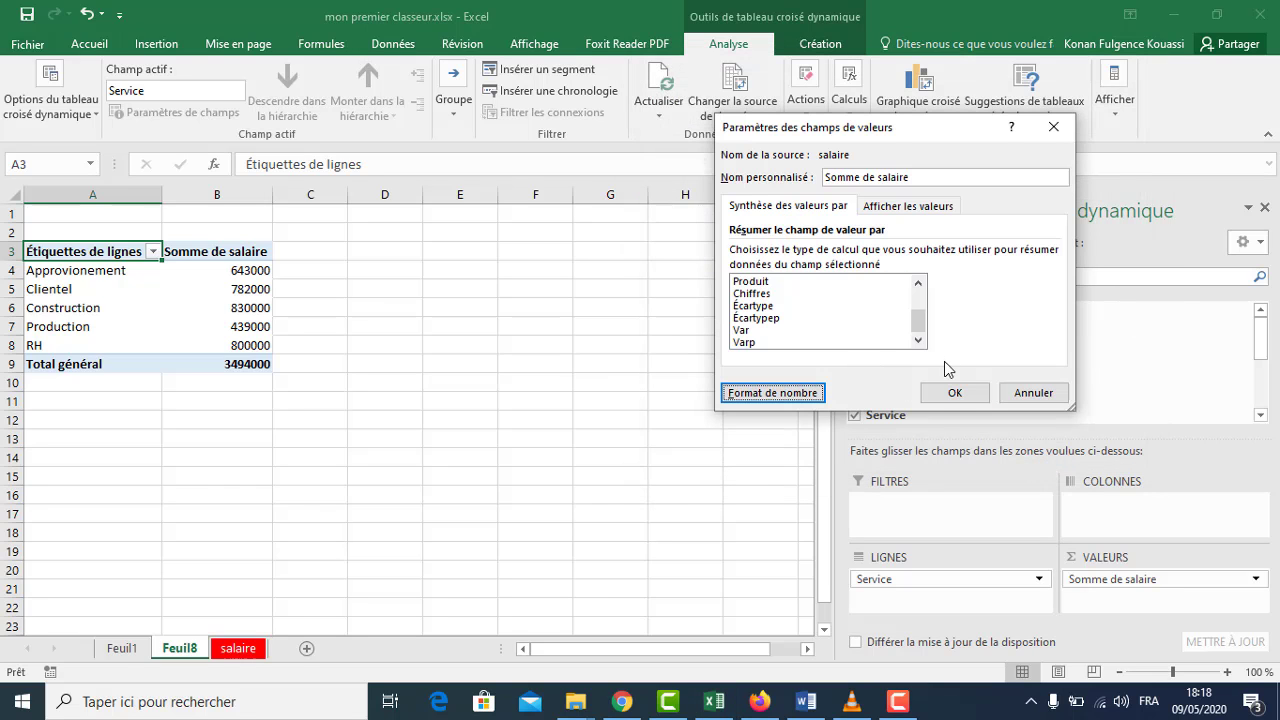
left_click(955, 393)
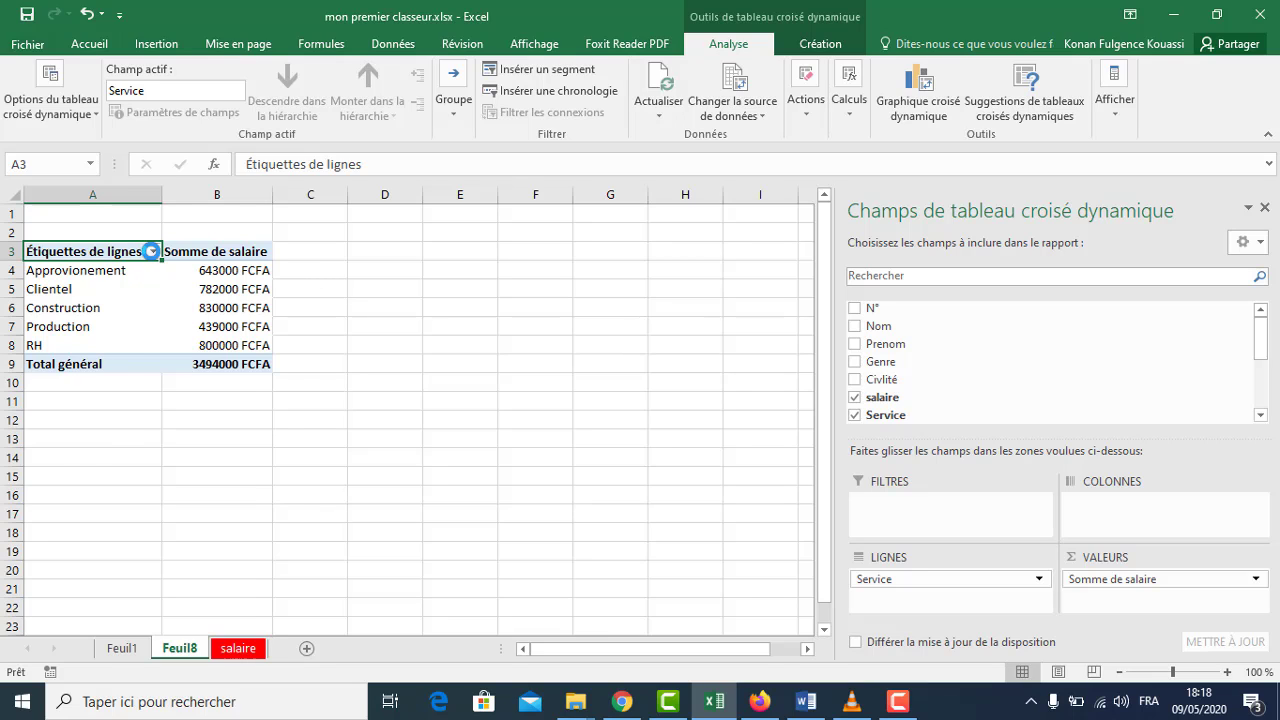
Step: Filter the pivot table's row labels to exclude the Approvionement and Clientel services
left_click(153, 252)
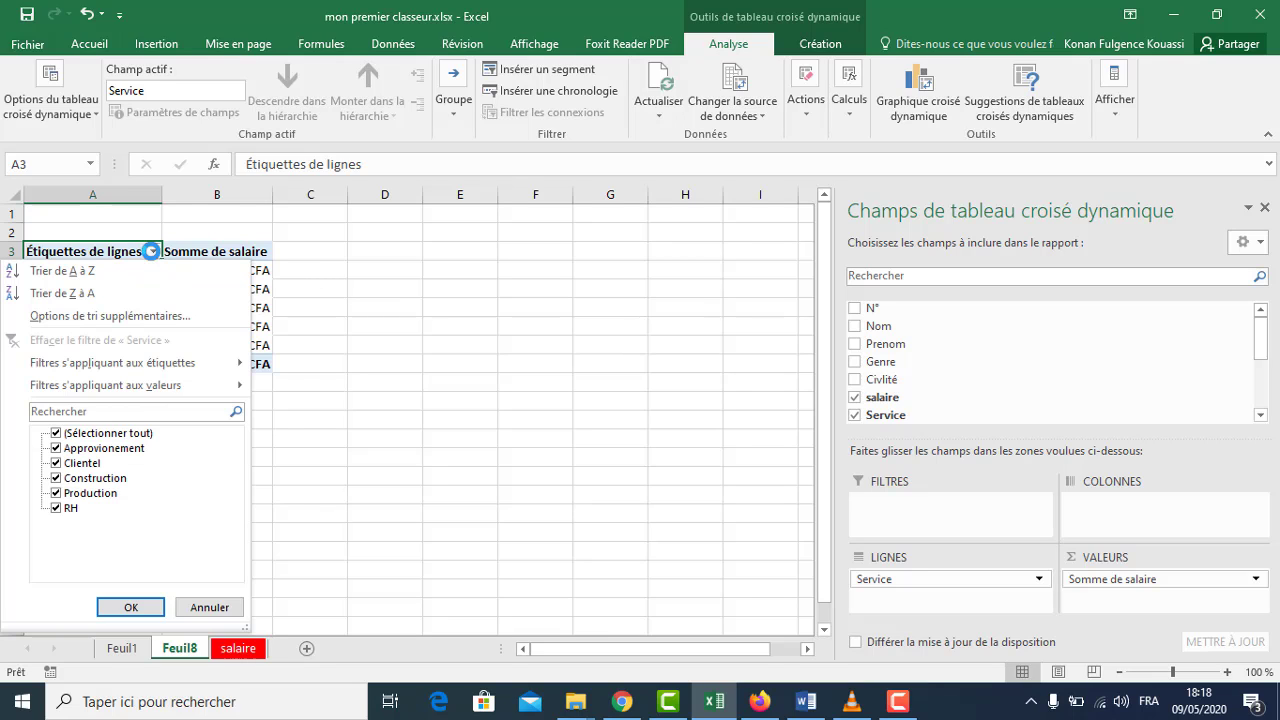
left_click(56, 449)
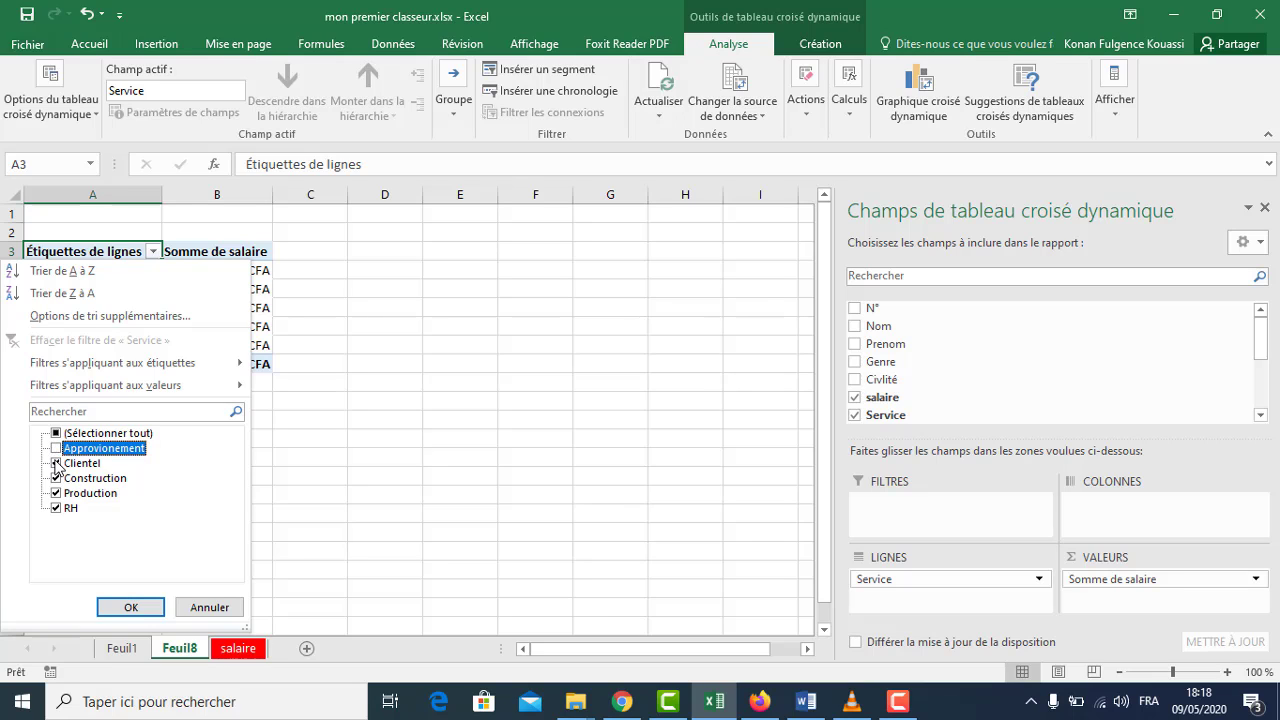
left_click(56, 463)
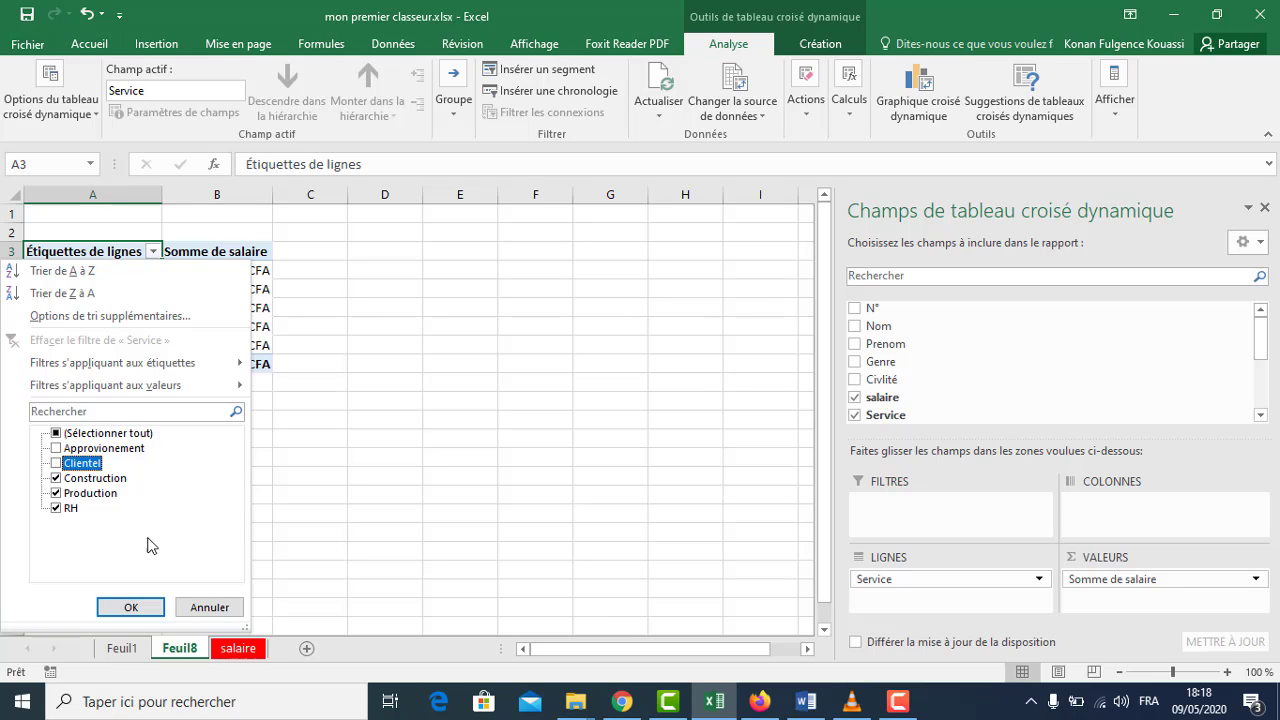
left_click(134, 609)
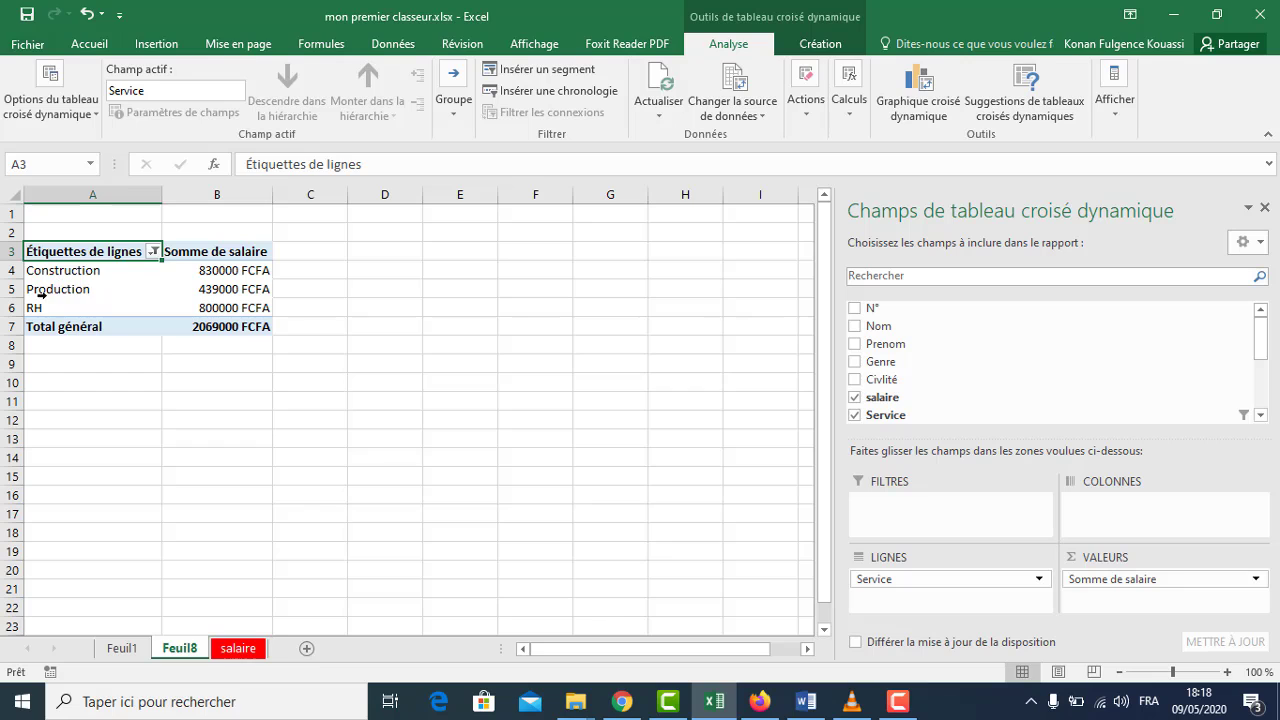
Step: Try to include Approvionement and Clientel again in the pivot table's row label filter
left_click(153, 251)
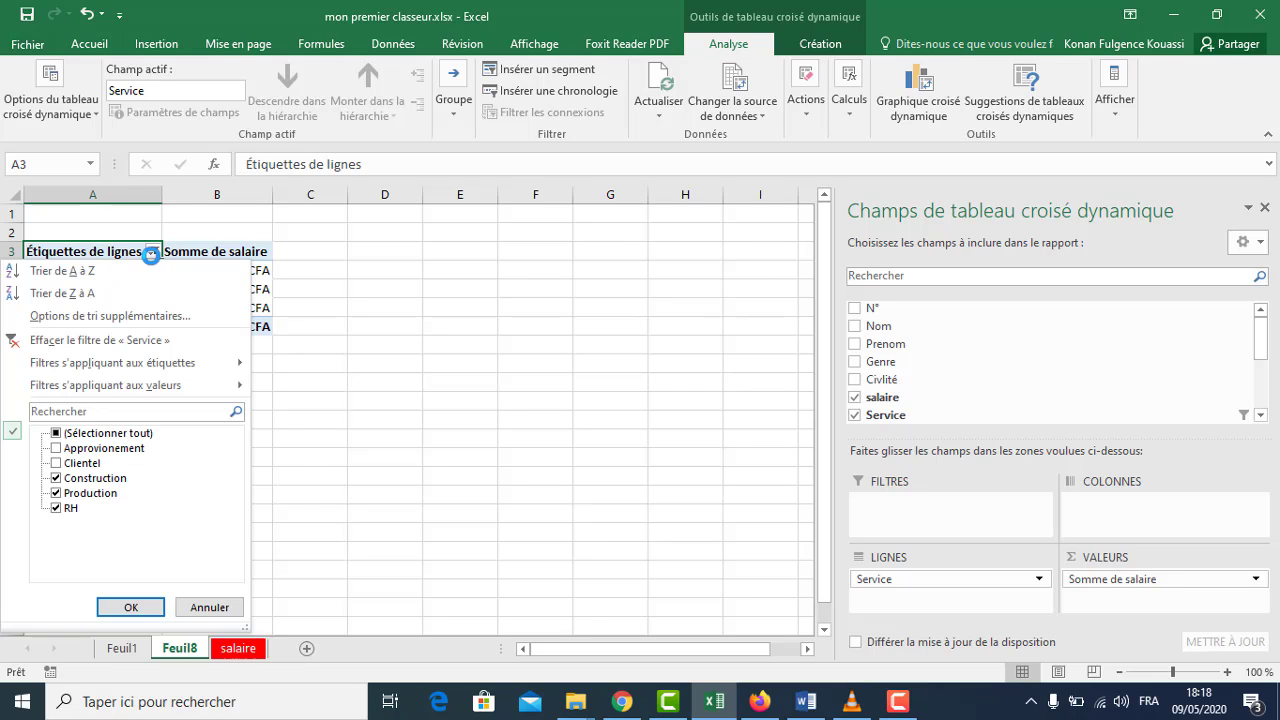
left_click(93, 436)
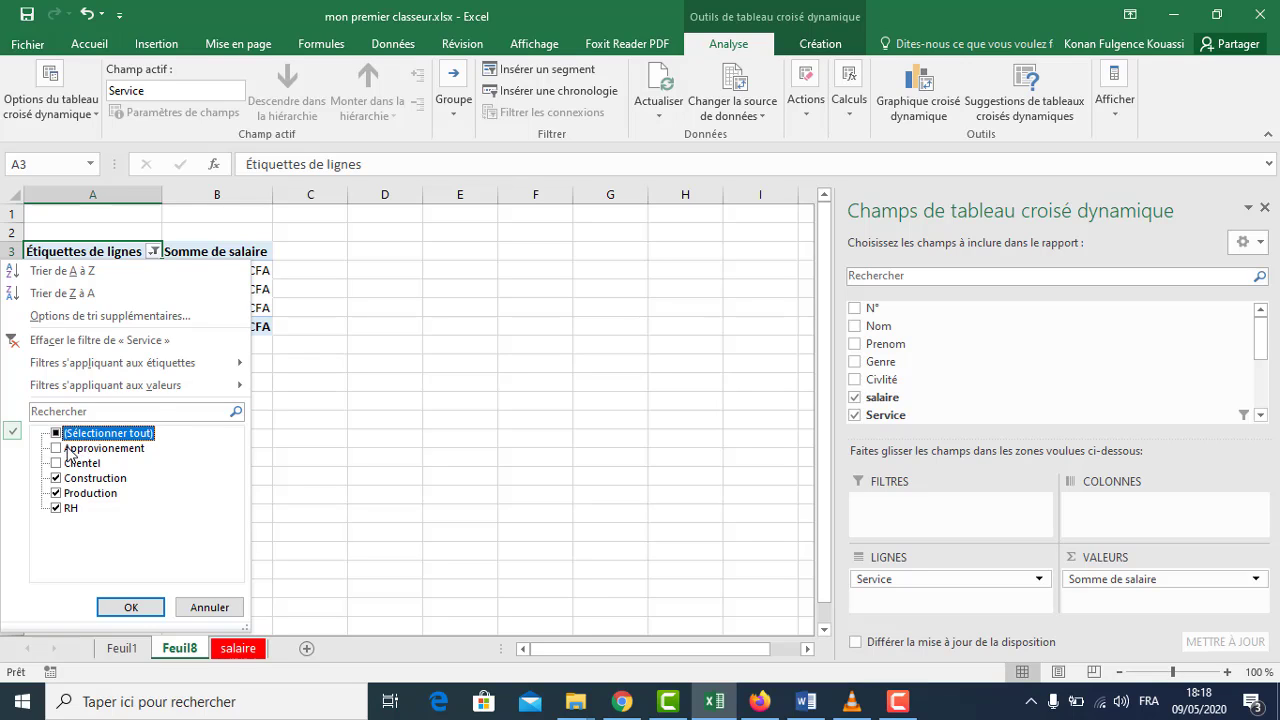
left_click(78, 449)
left_click(56, 449)
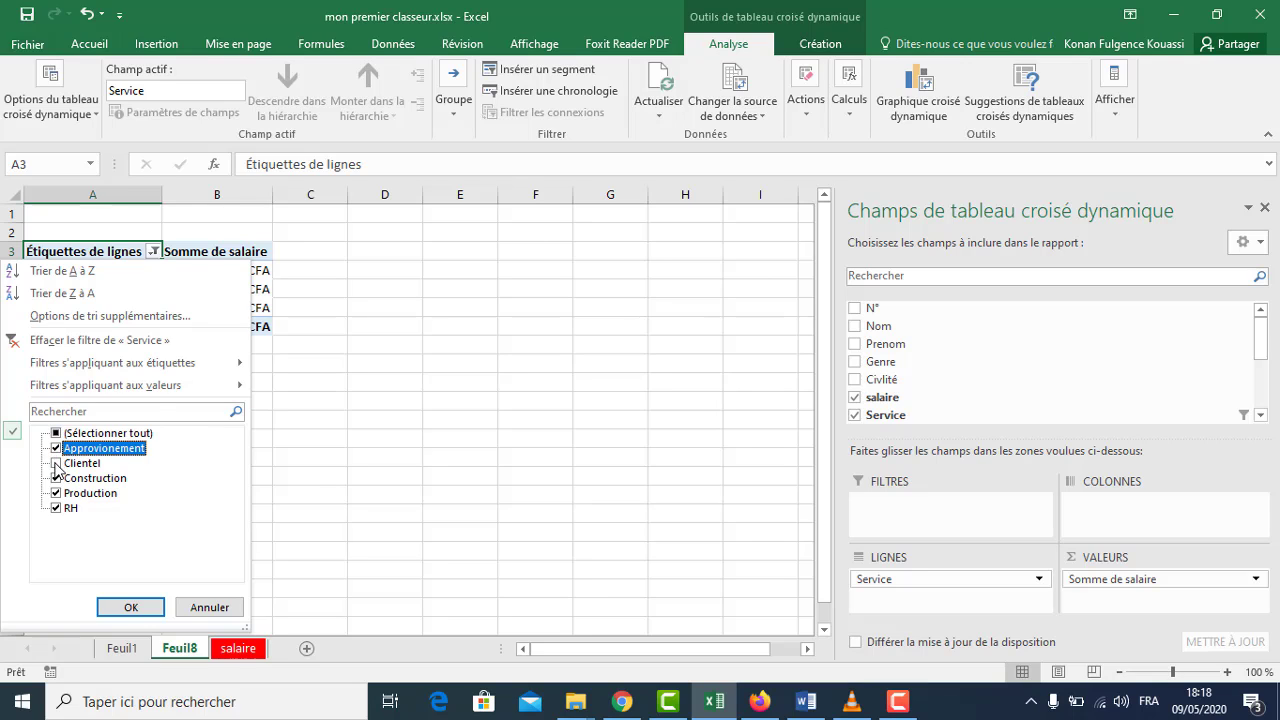
left_click(56, 463)
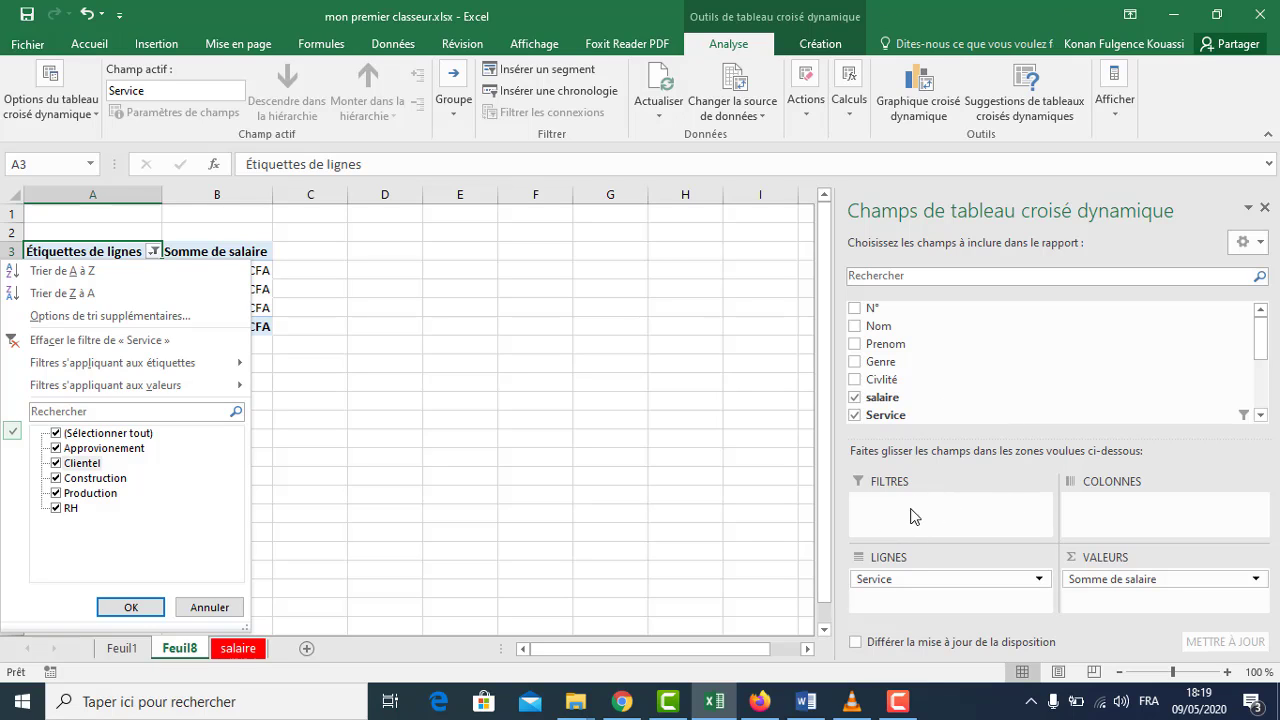
left_click(897, 334)
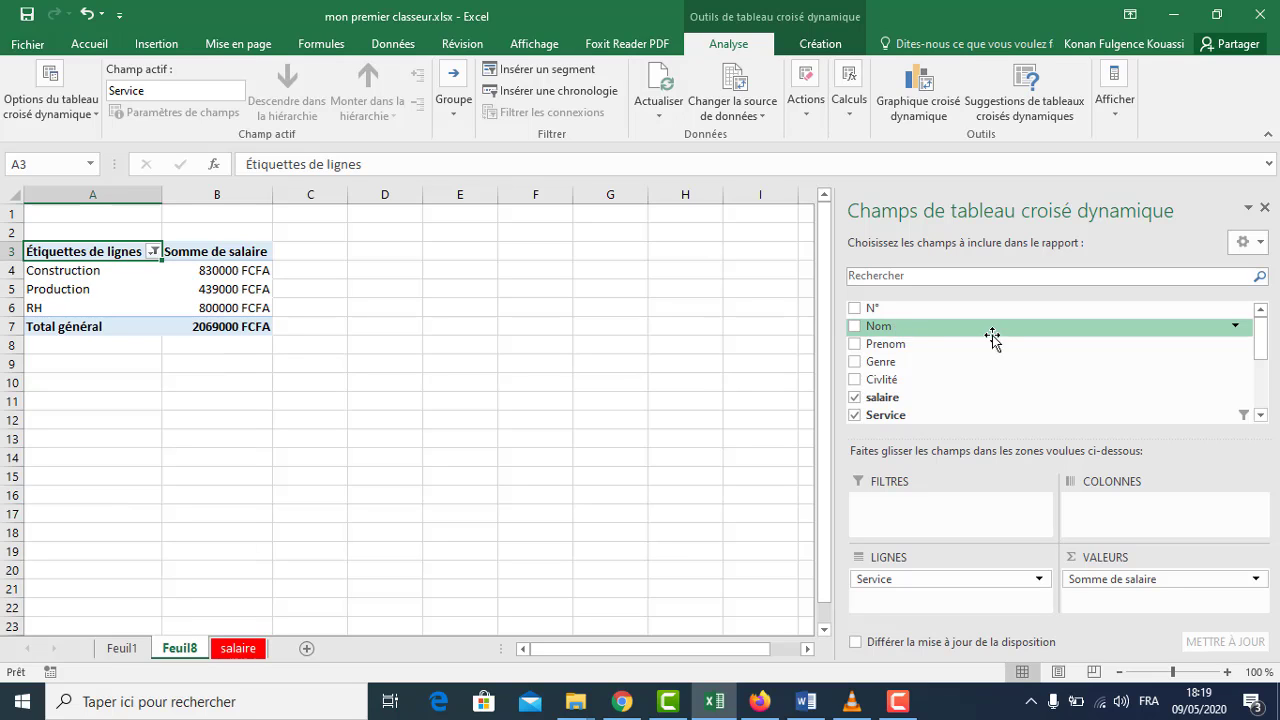
Step: Add the Année Emb field to the pivot table as a report filter
left_click_drag(1260, 348, 1260, 390)
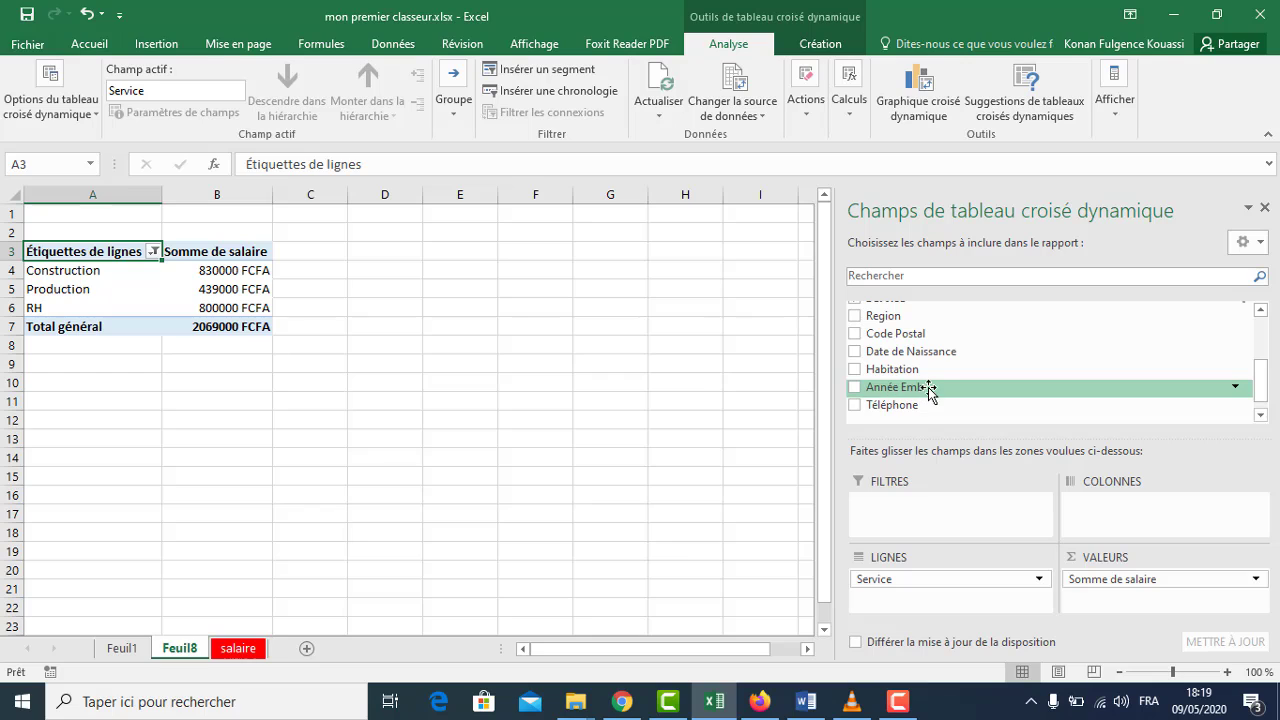
left_click_drag(928, 391, 928, 512)
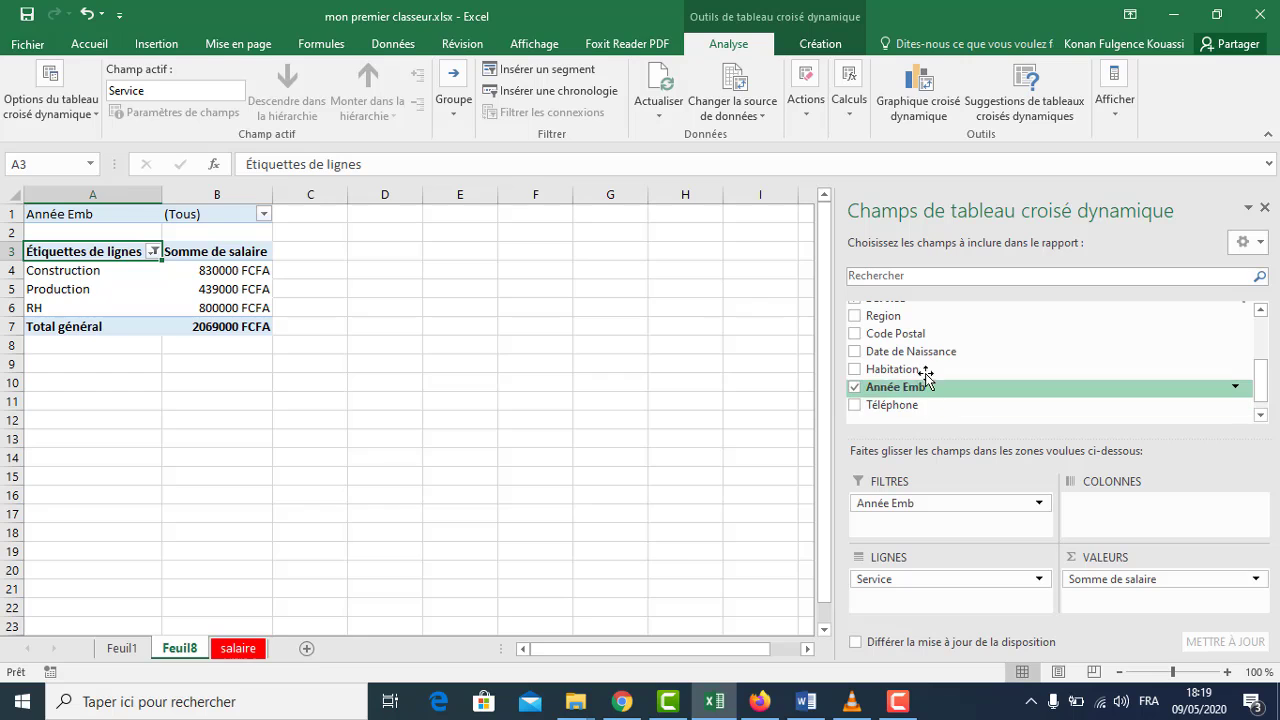
Step: Try the Habitation field as a column, row and value field of the pivot table, and remove it from the layout
left_click_drag(922, 372, 1102, 518)
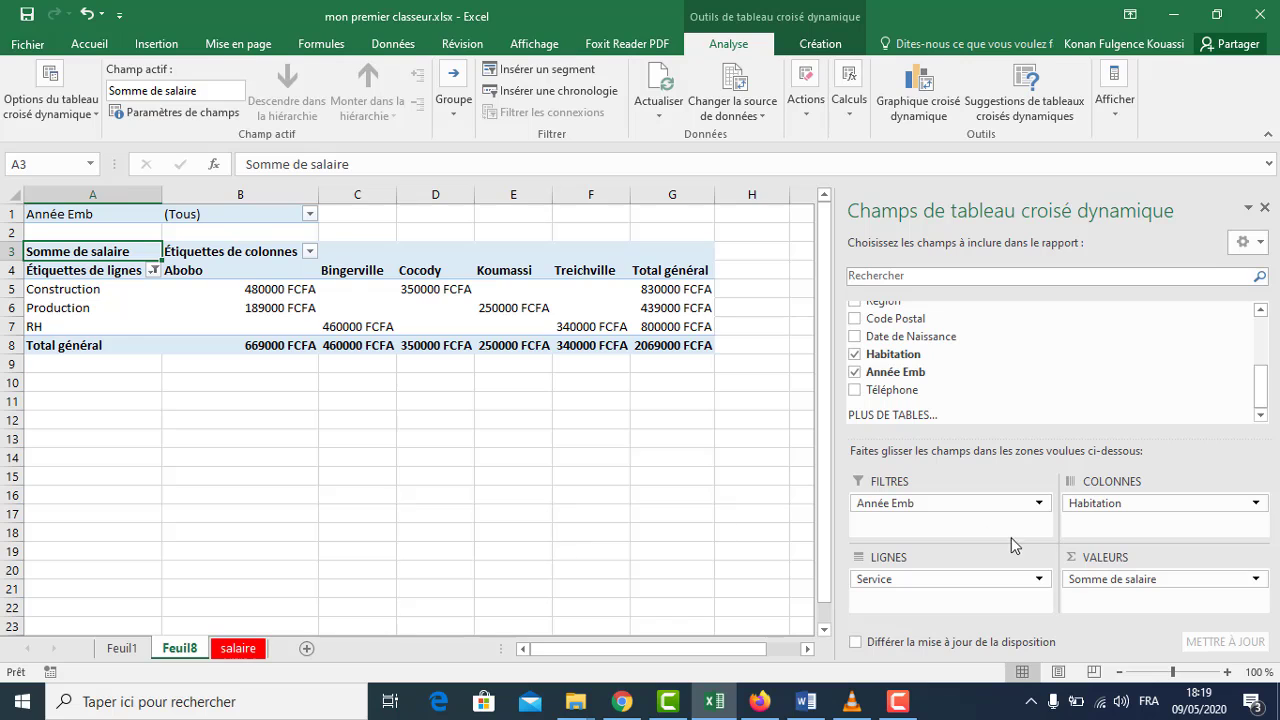
left_click_drag(1160, 502, 908, 604)
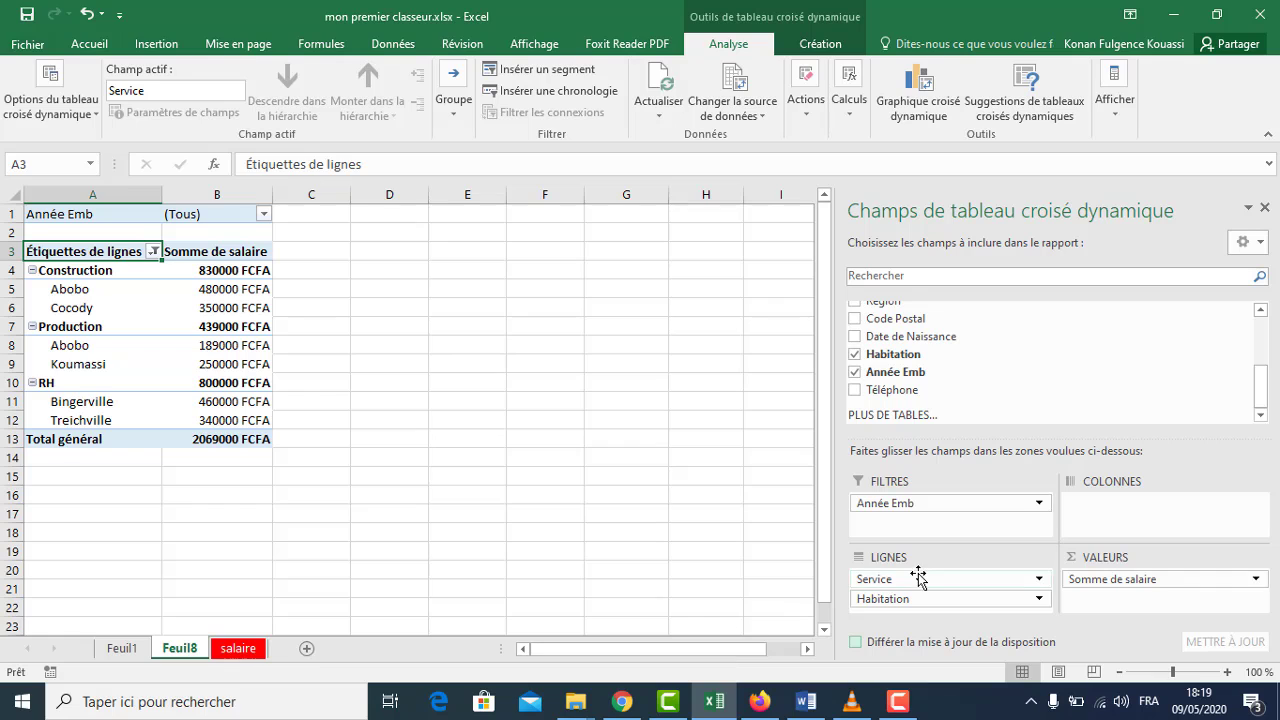
left_click_drag(963, 600, 1155, 614)
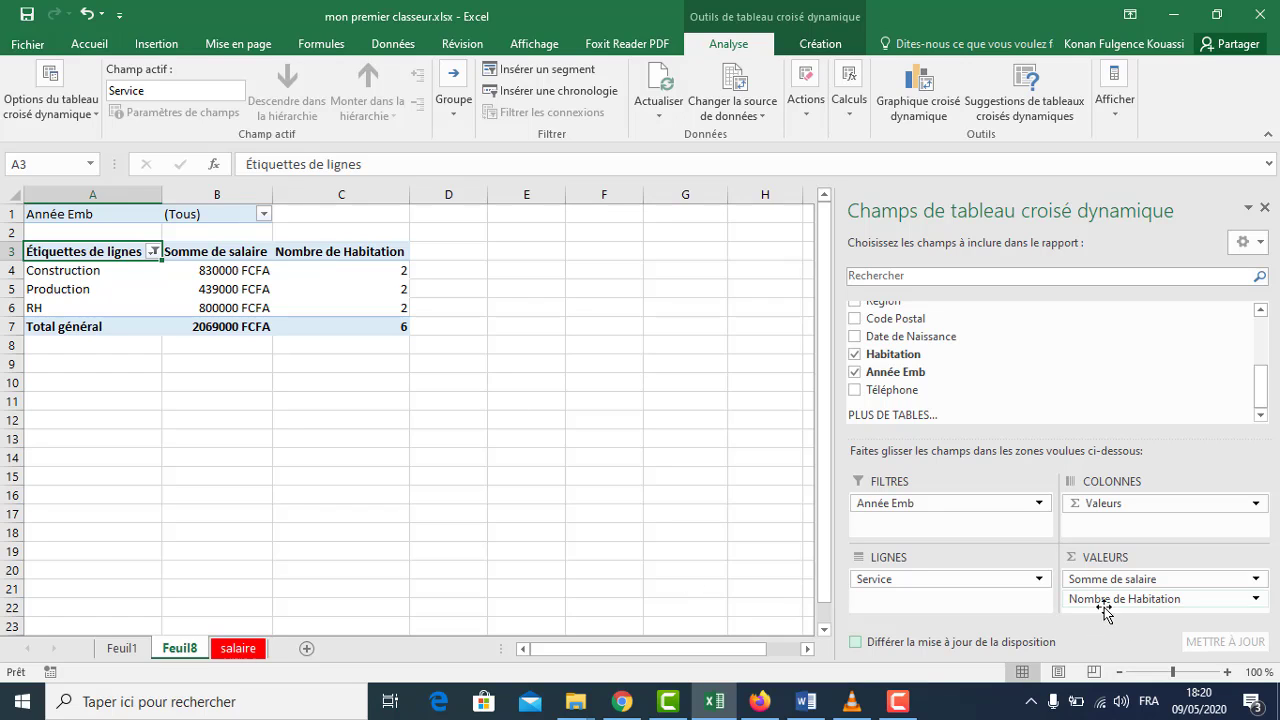
left_click_drag(1093, 598, 912, 398)
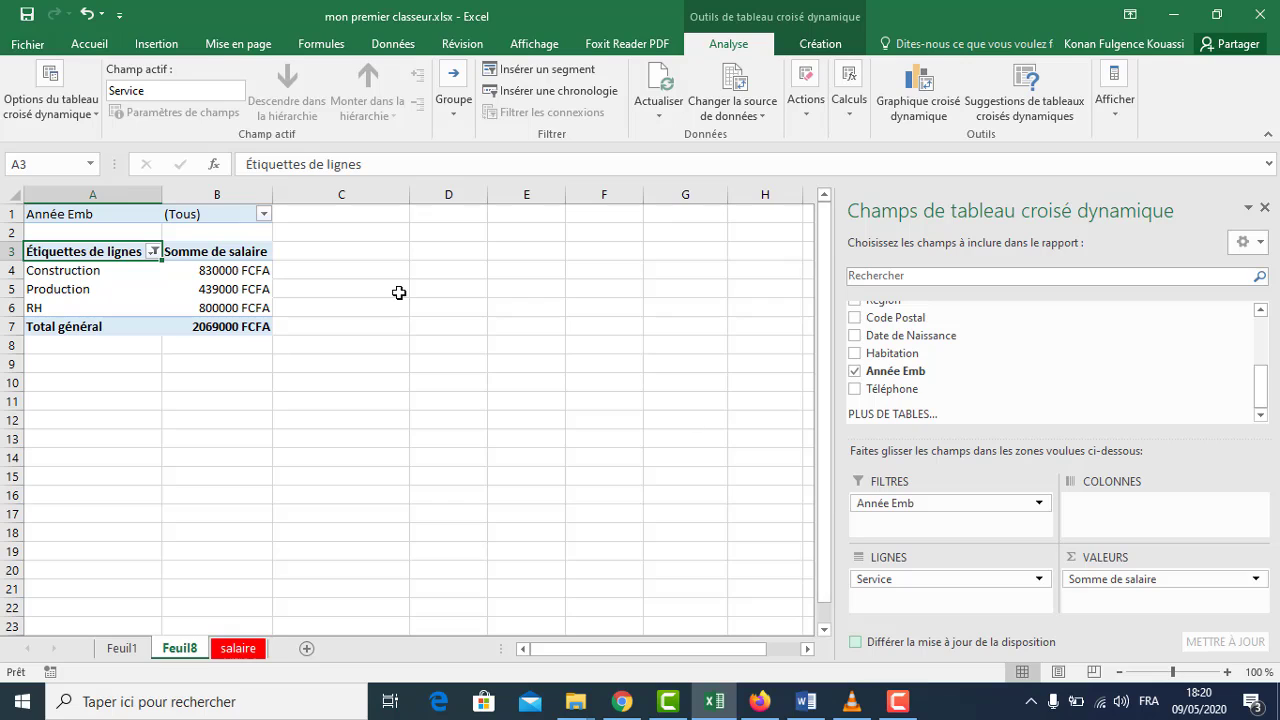
Step: Filter the pivot table by Année Emb to the single year 2002
left_click(262, 214)
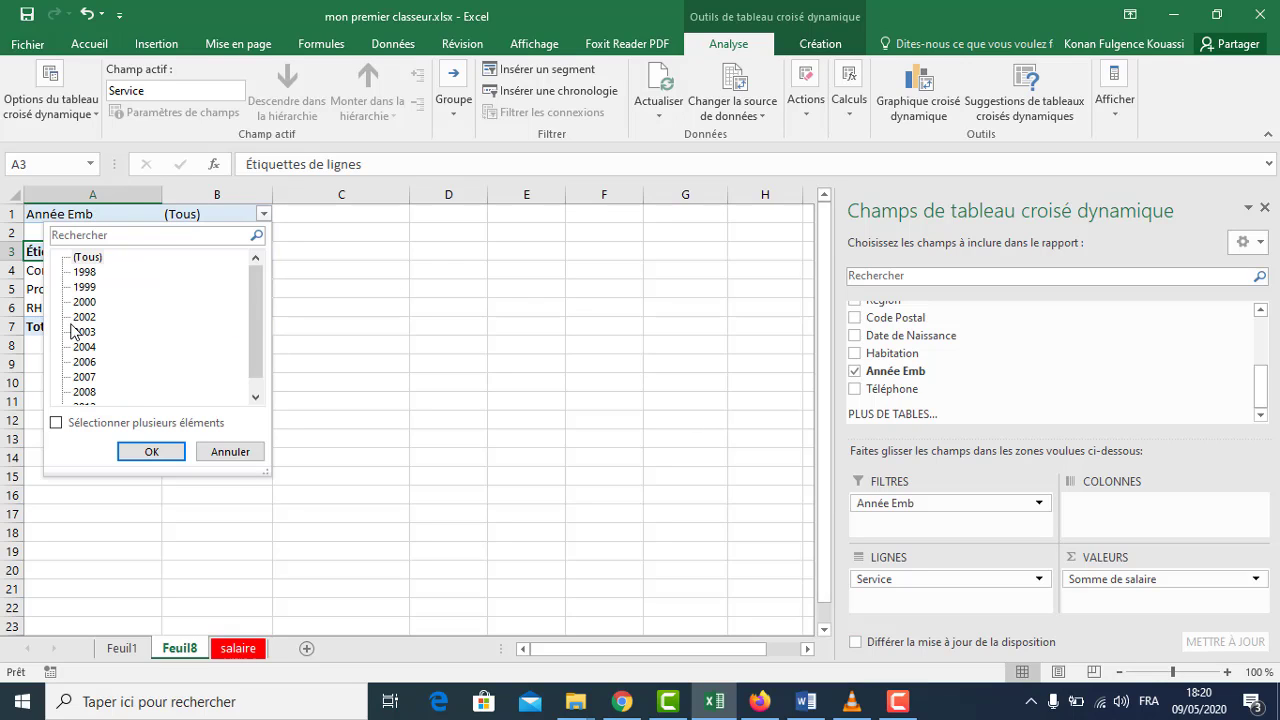
left_click(84, 303)
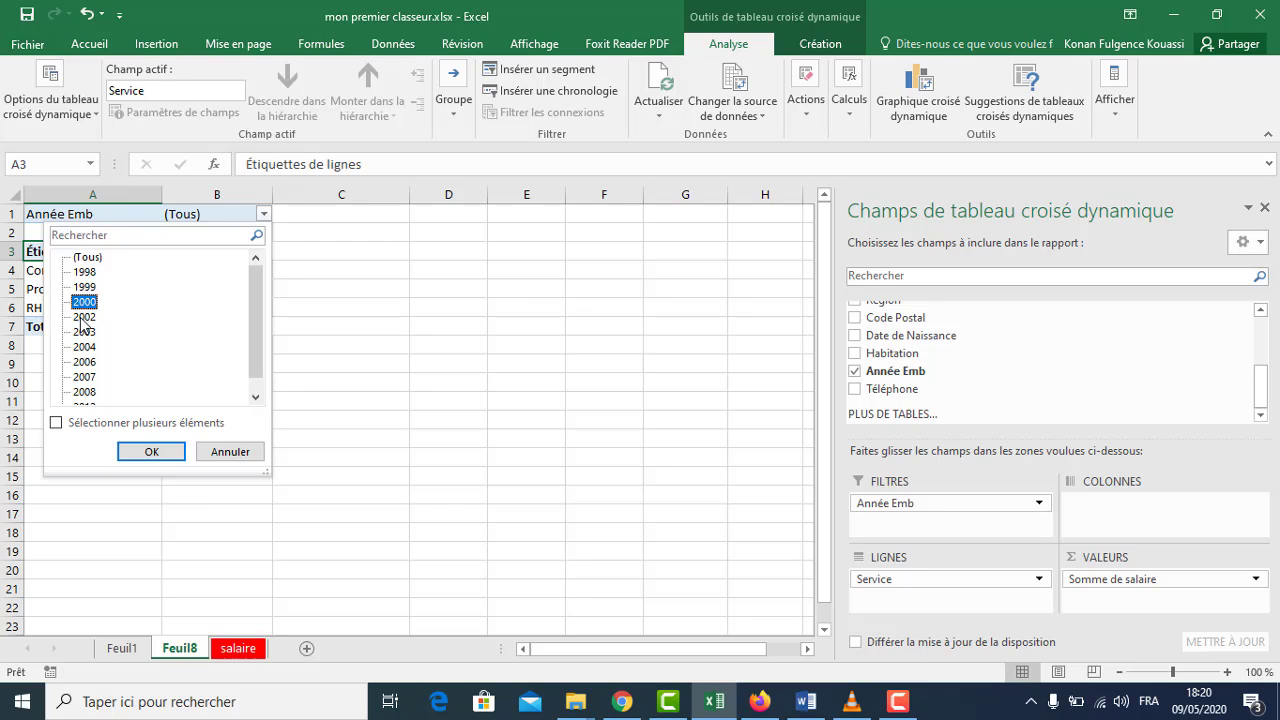
left_click(84, 317)
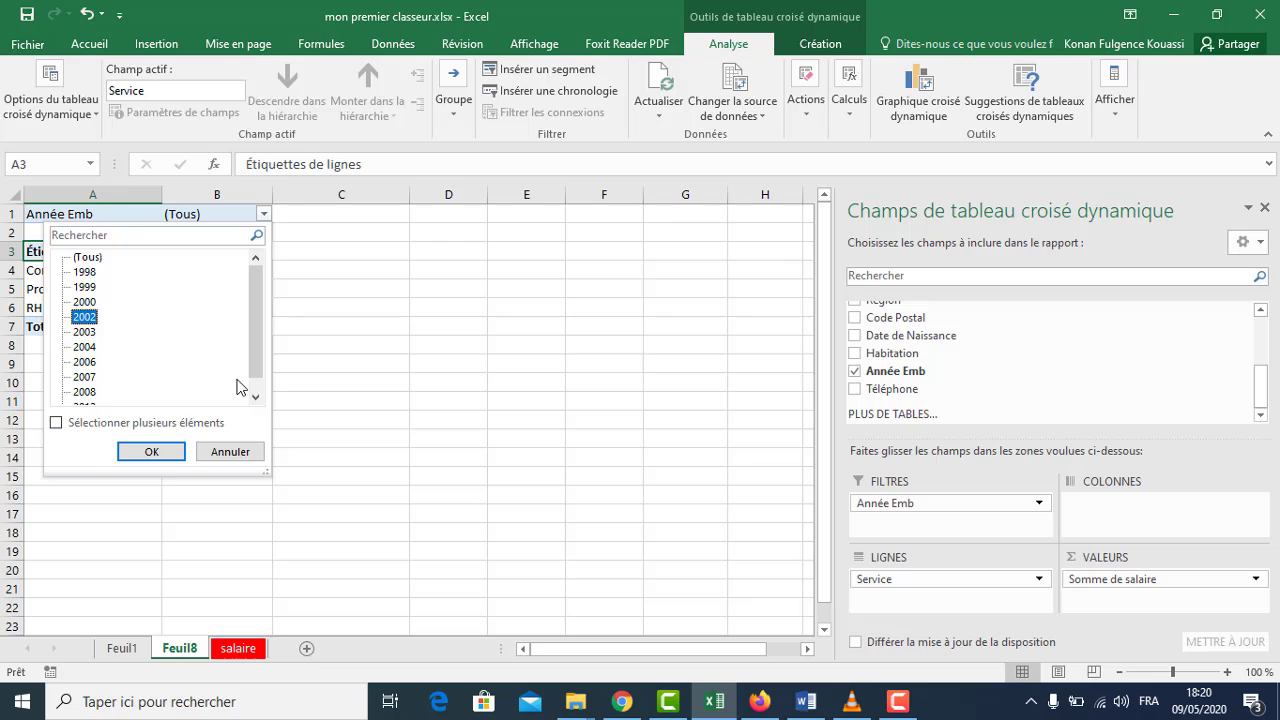
left_click(84, 317)
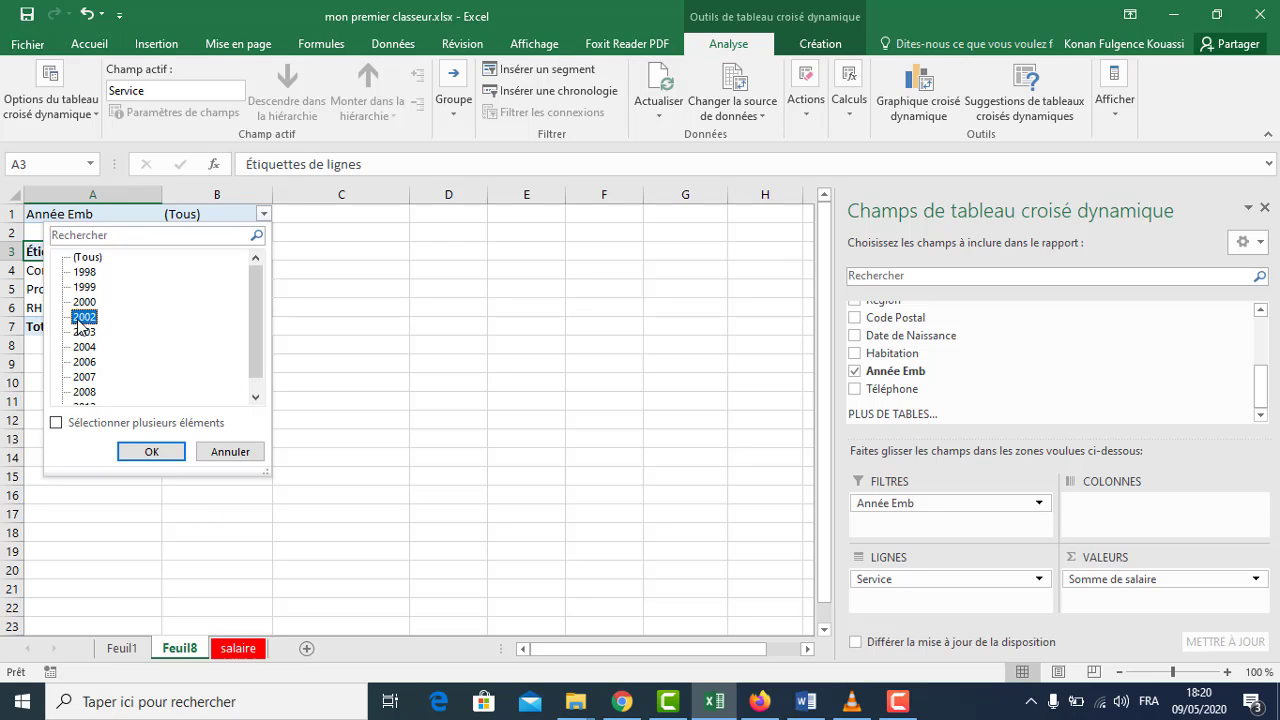
left_click(150, 452)
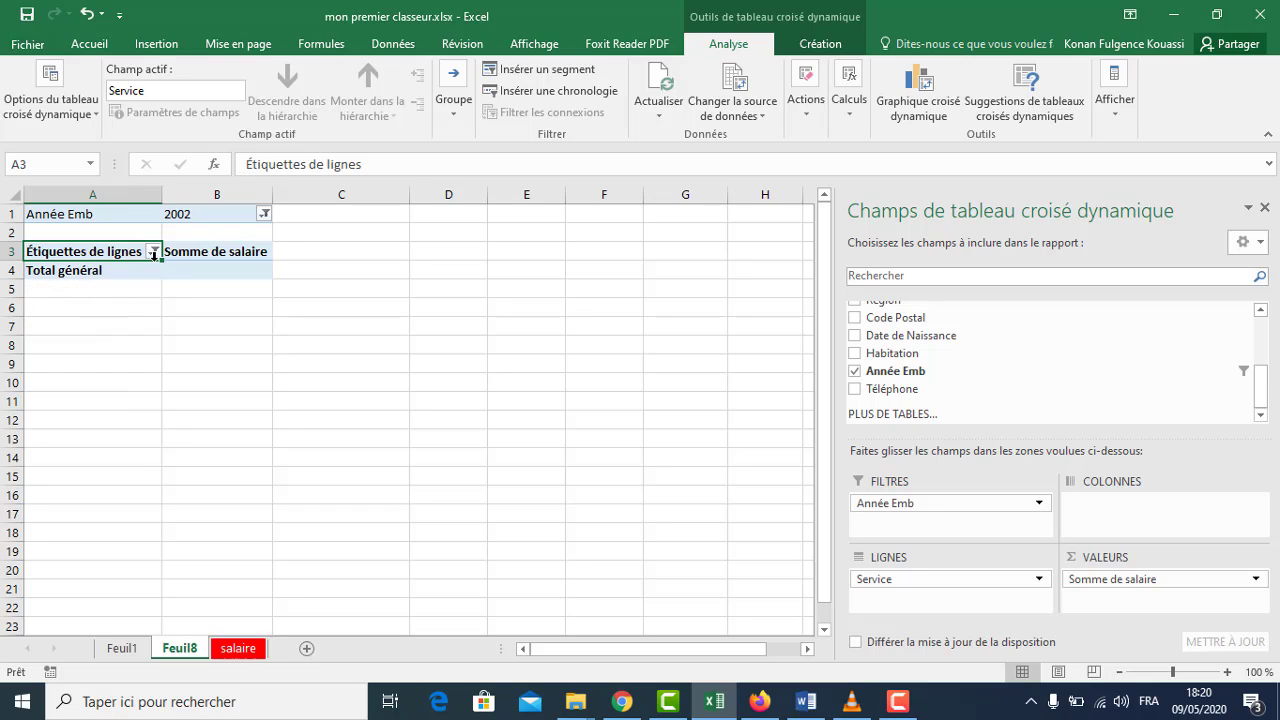
Step: Change the Année Emb report filter to the single year 1999
left_click(263, 214)
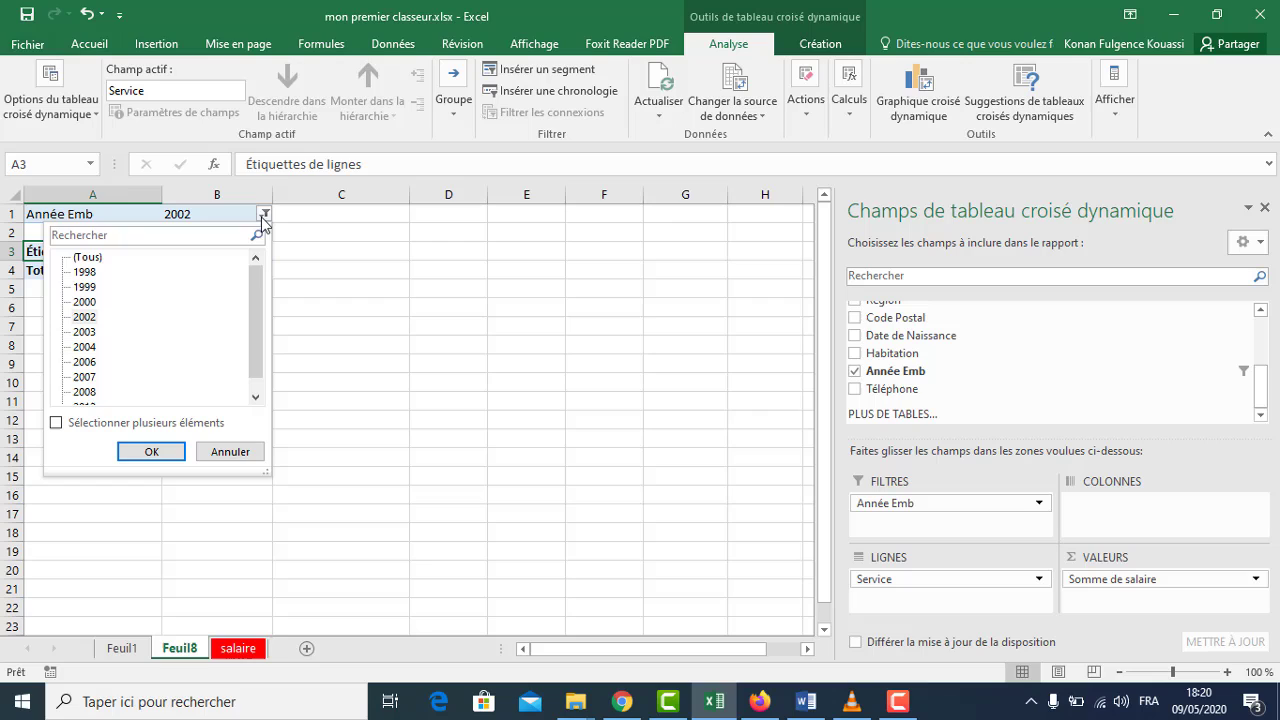
left_click(86, 287)
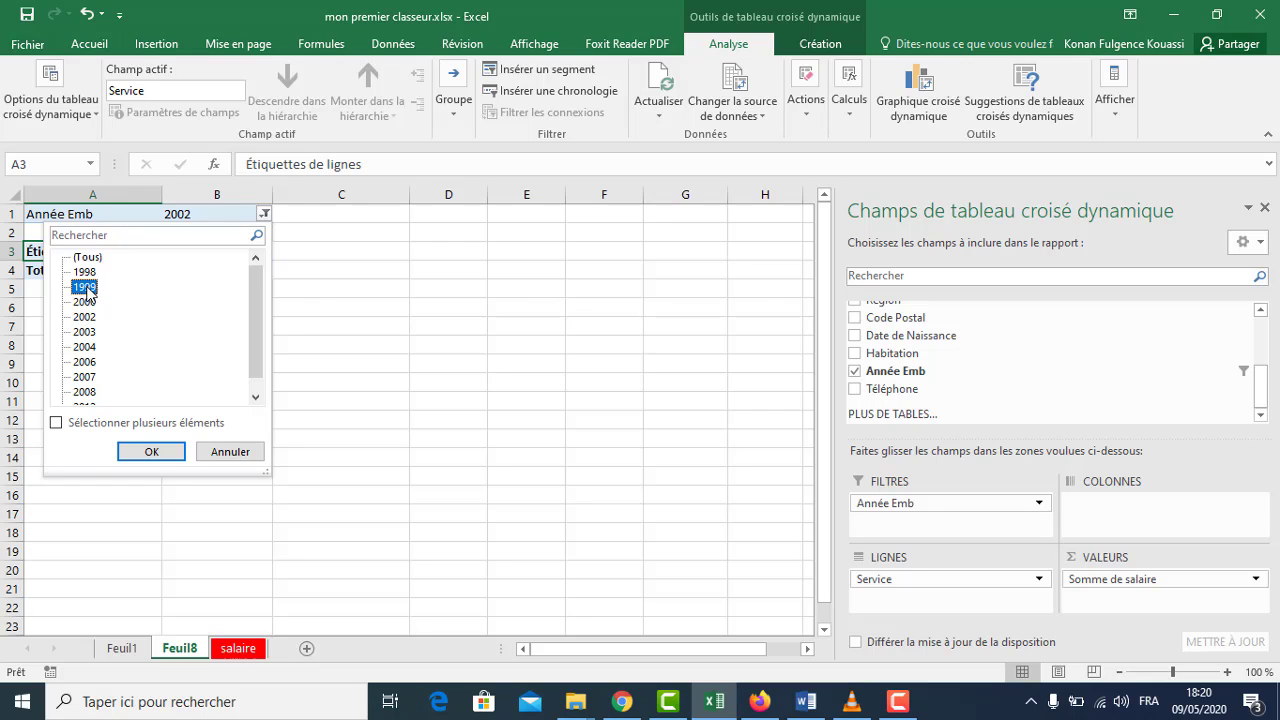
left_click(165, 451)
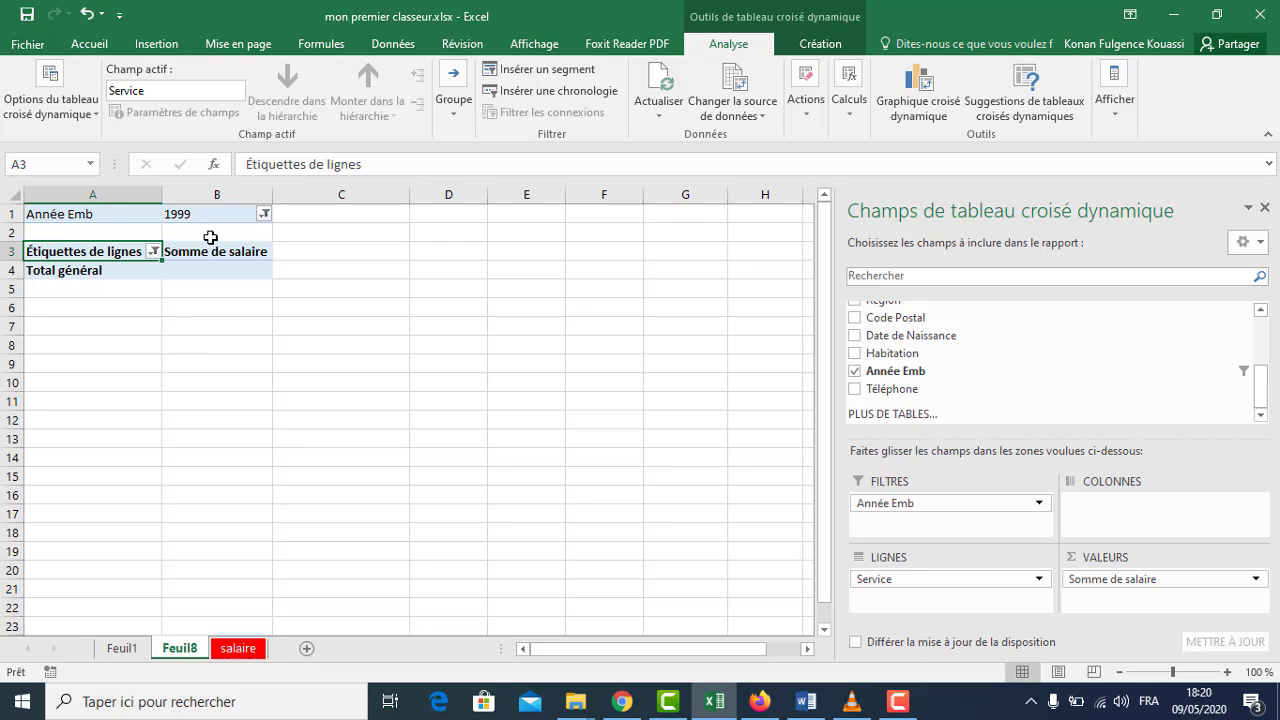
Step: Allow multiple selections in the Année Emb report filter and include the years 1999, 2000, 2002 and 2003
left_click(262, 214)
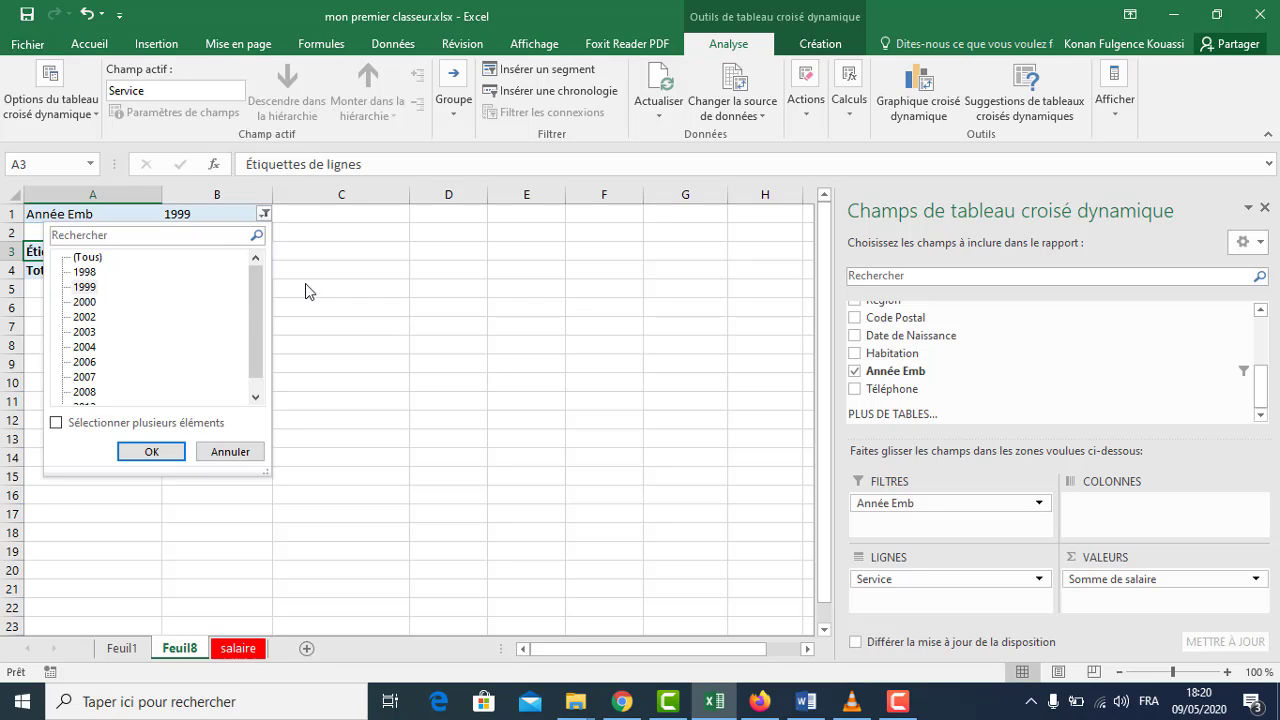
left_click_drag(256, 309, 251, 345)
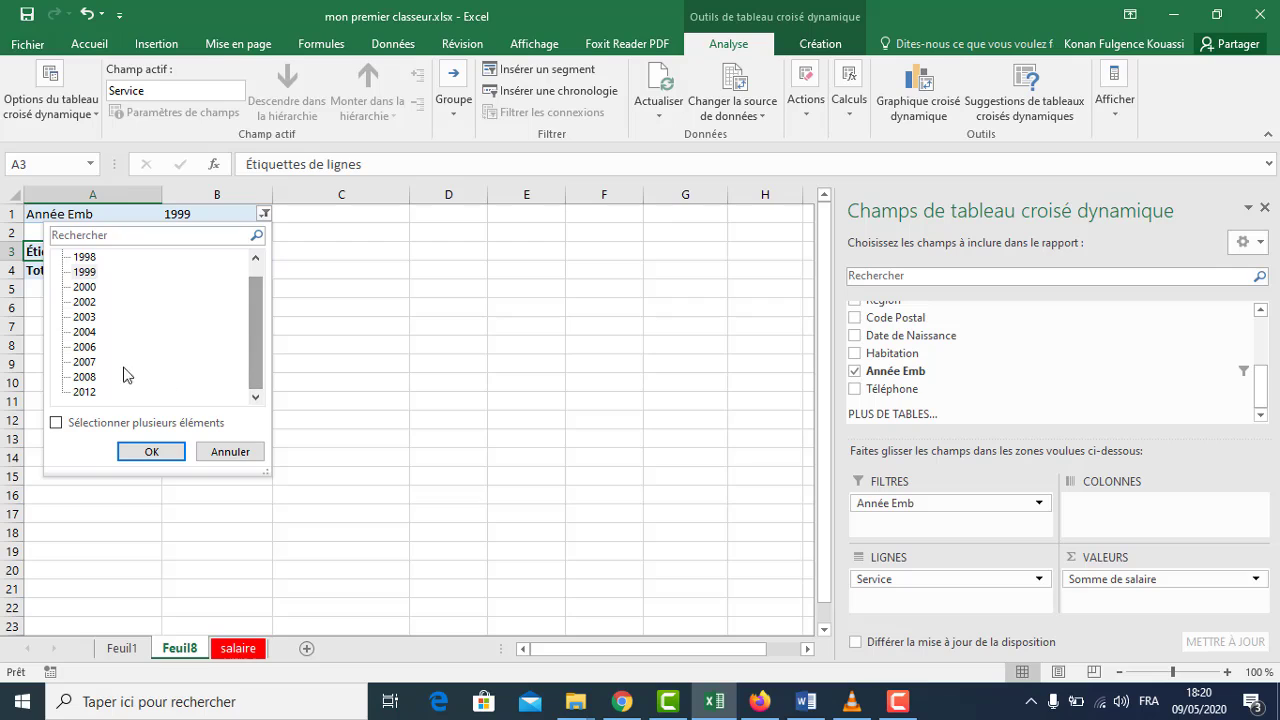
left_click(80, 303)
left_click(86, 287)
left_click(72, 430)
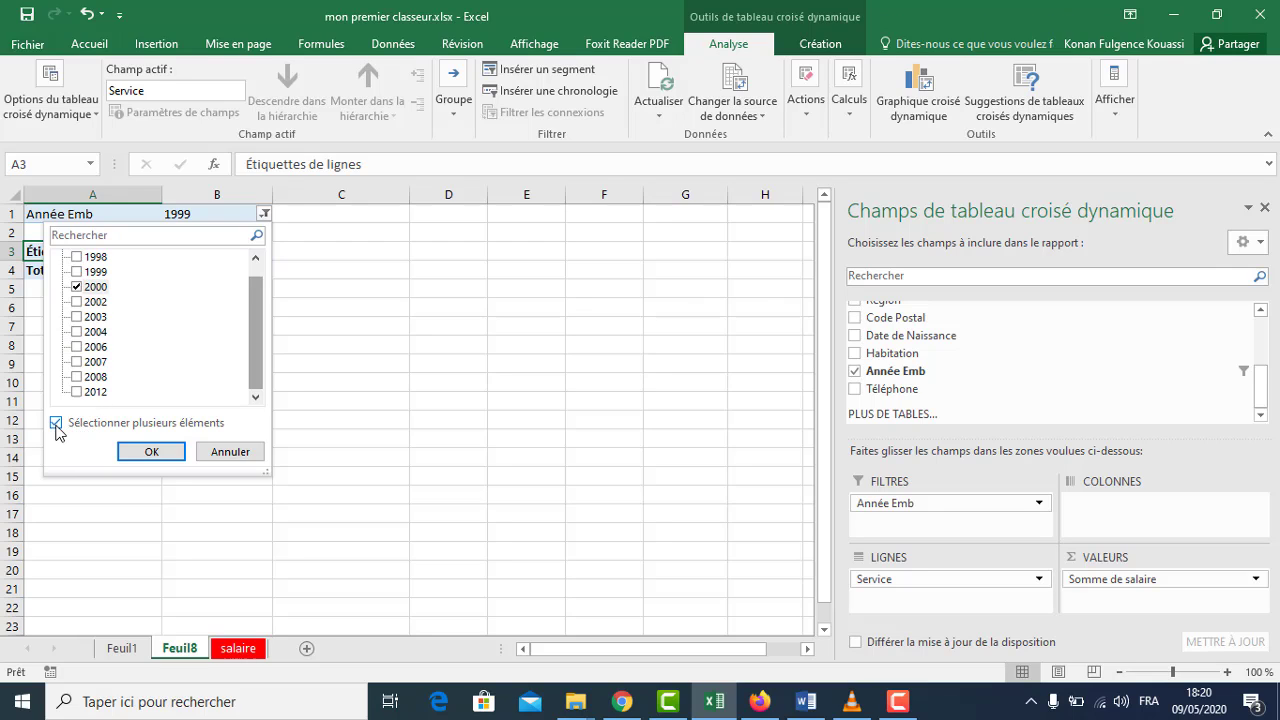
left_click(75, 271)
left_click(76, 301)
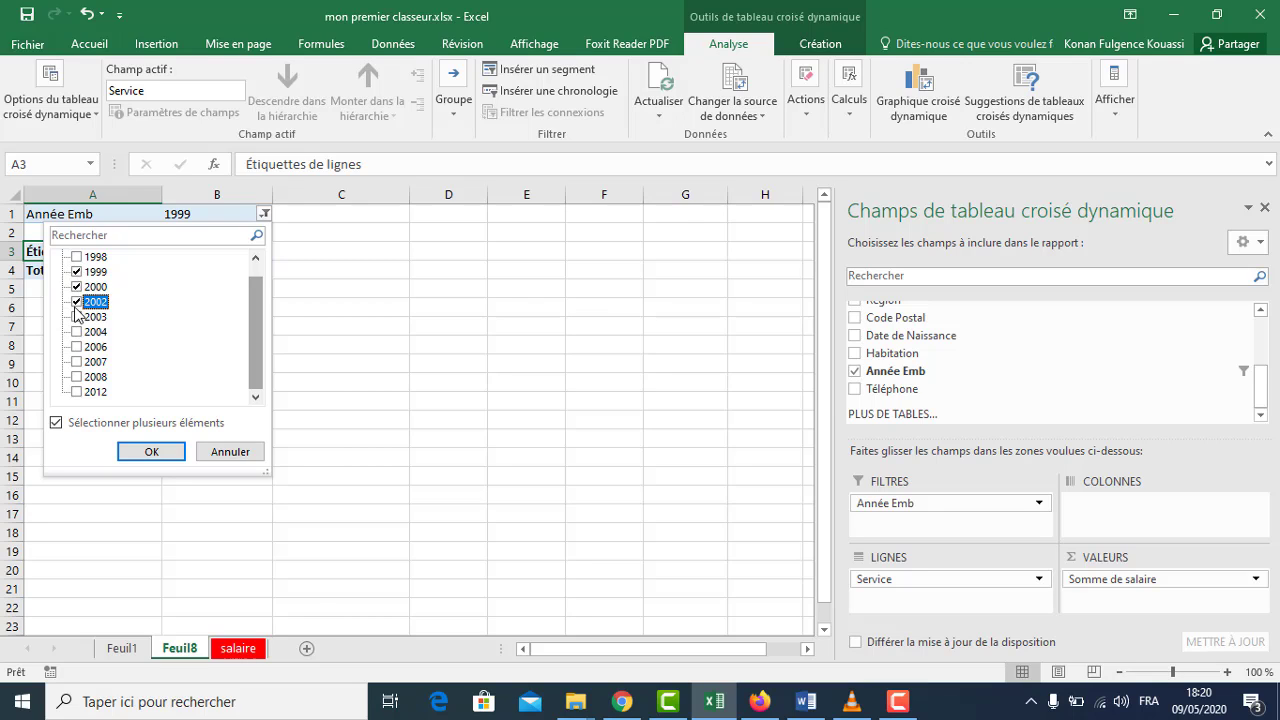
left_click(76, 316)
left_click(150, 452)
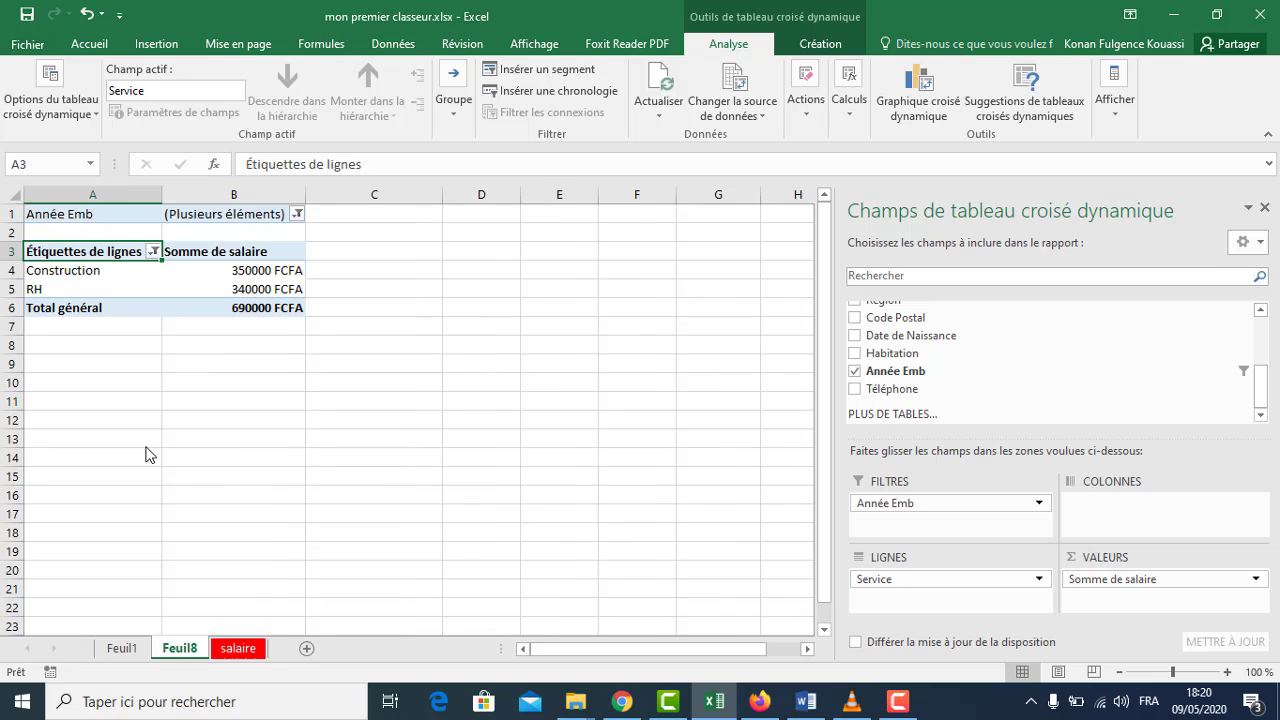
mouse_move(303, 313)
left_click(153, 252)
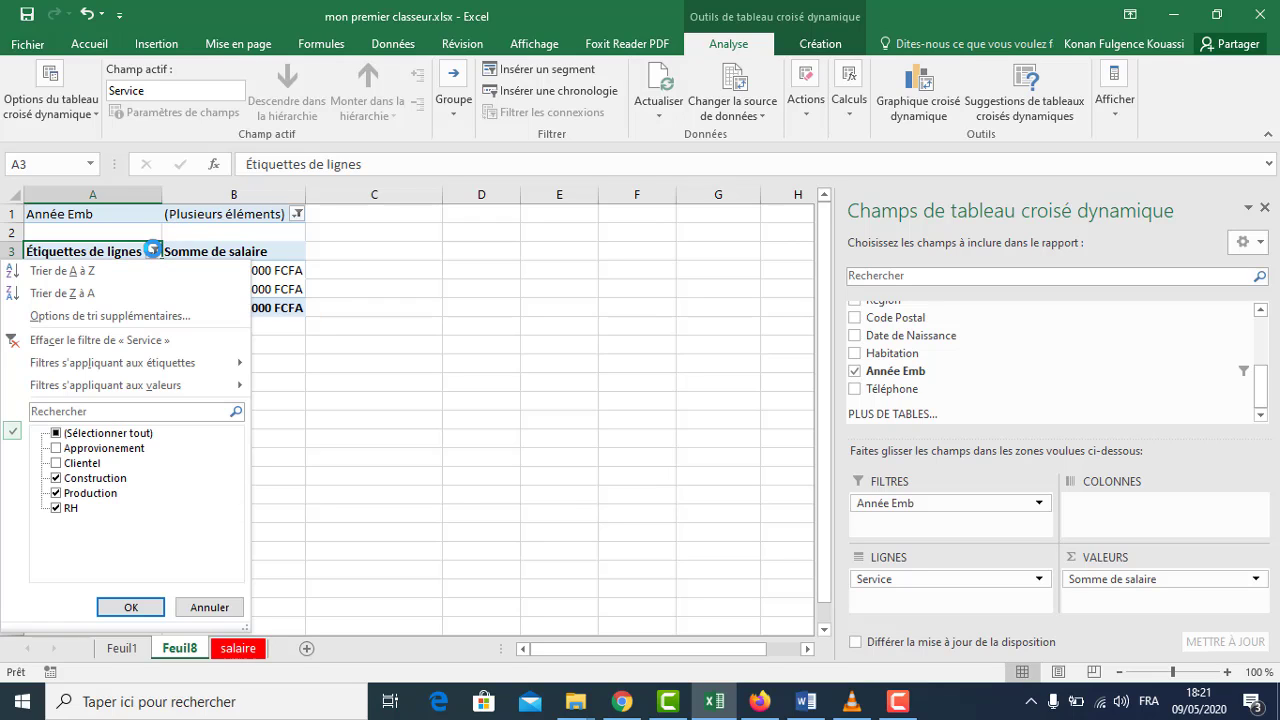
left_click(108, 436)
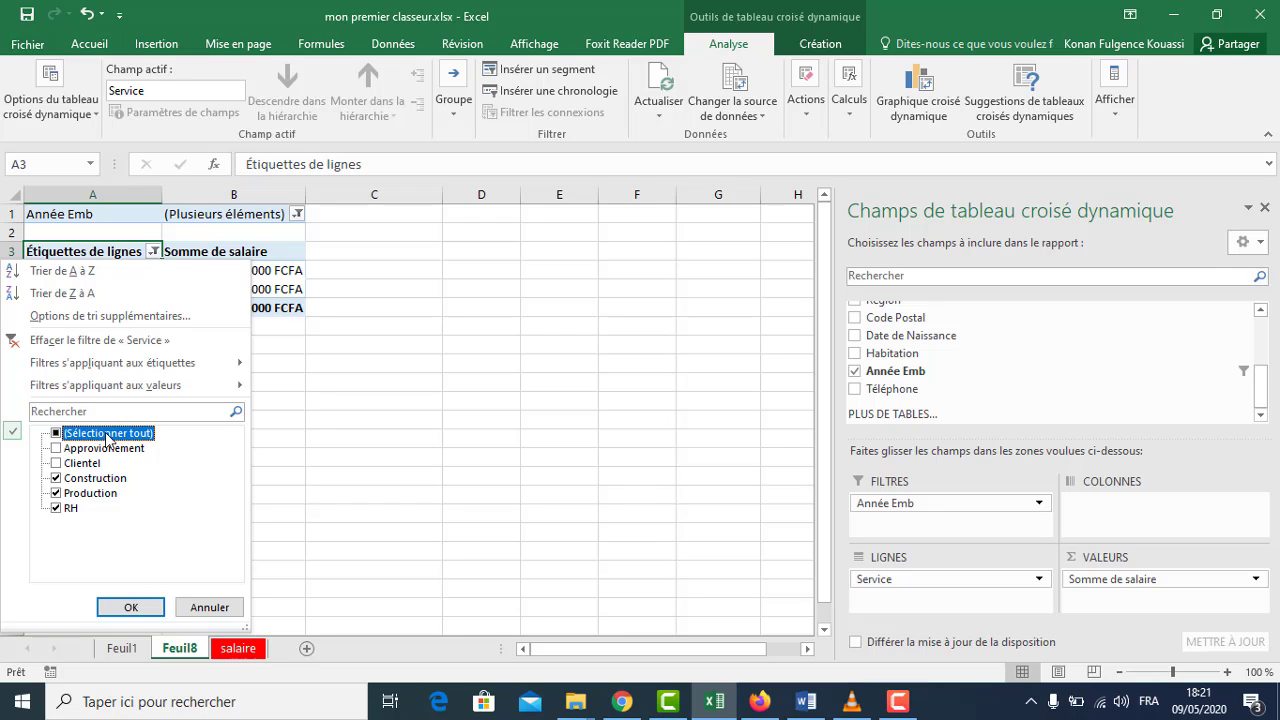
left_click(57, 449)
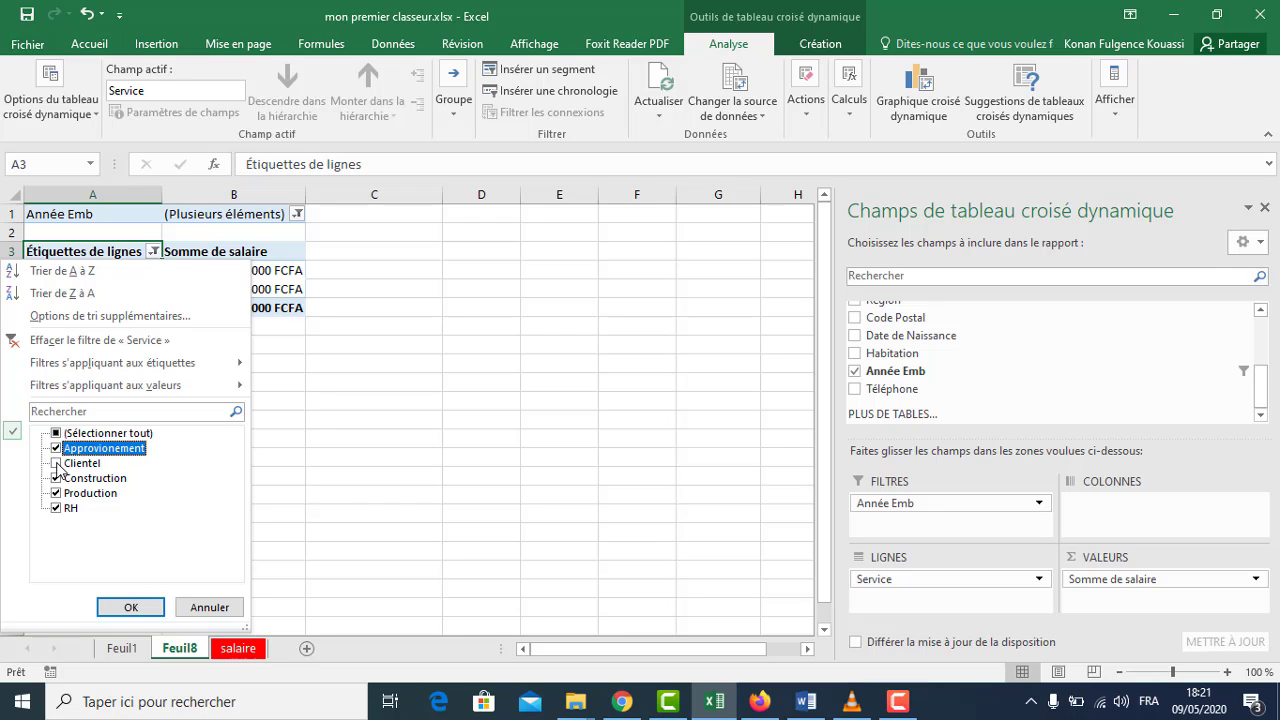
left_click(56, 464)
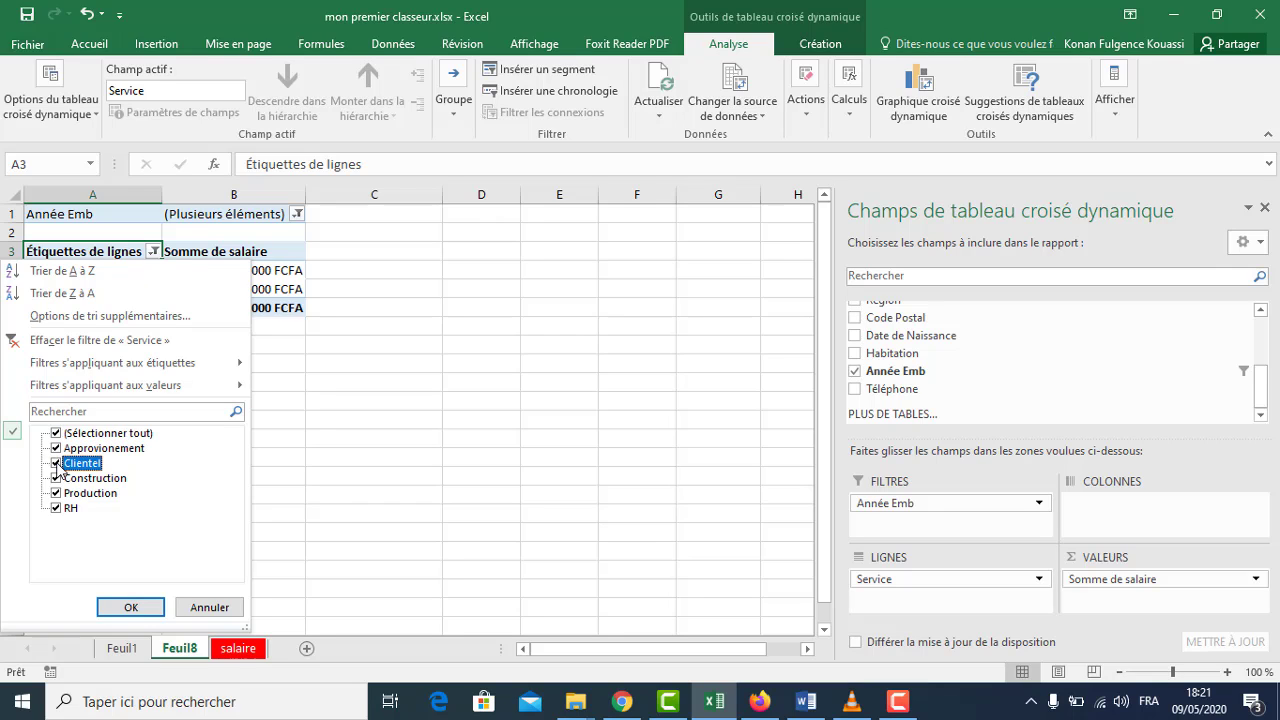
left_click(289, 214)
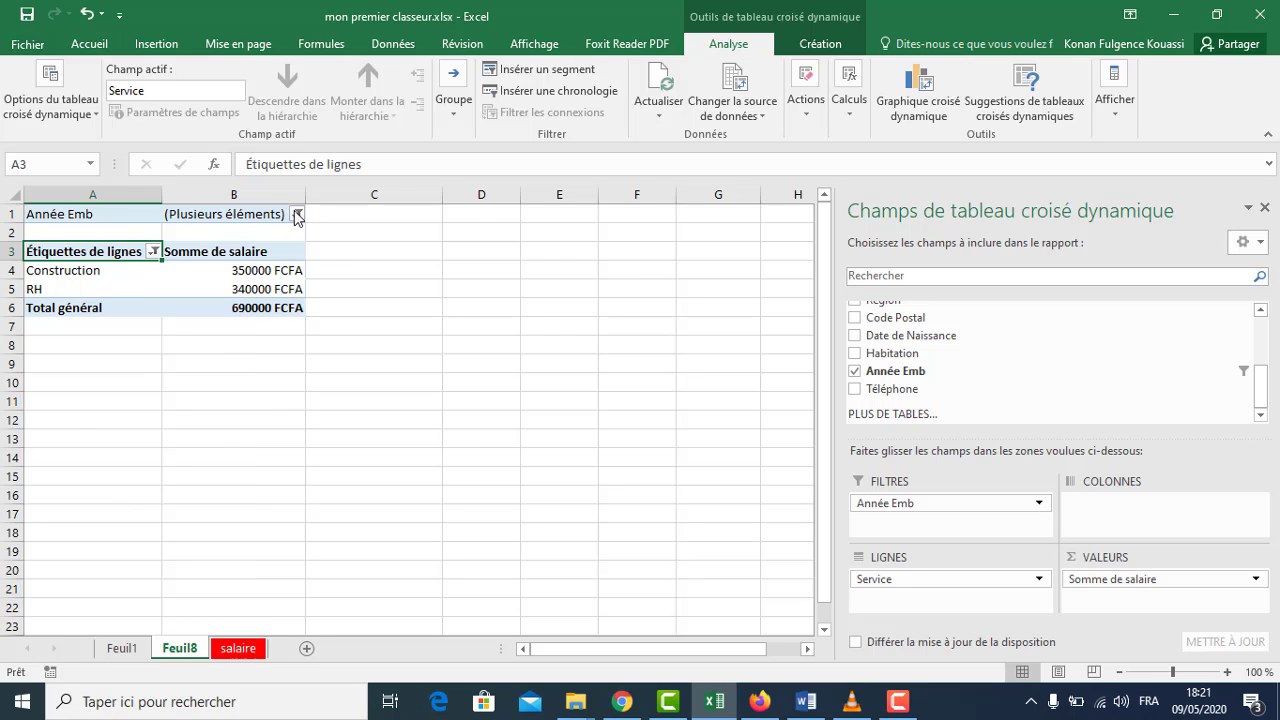
left_click(297, 214)
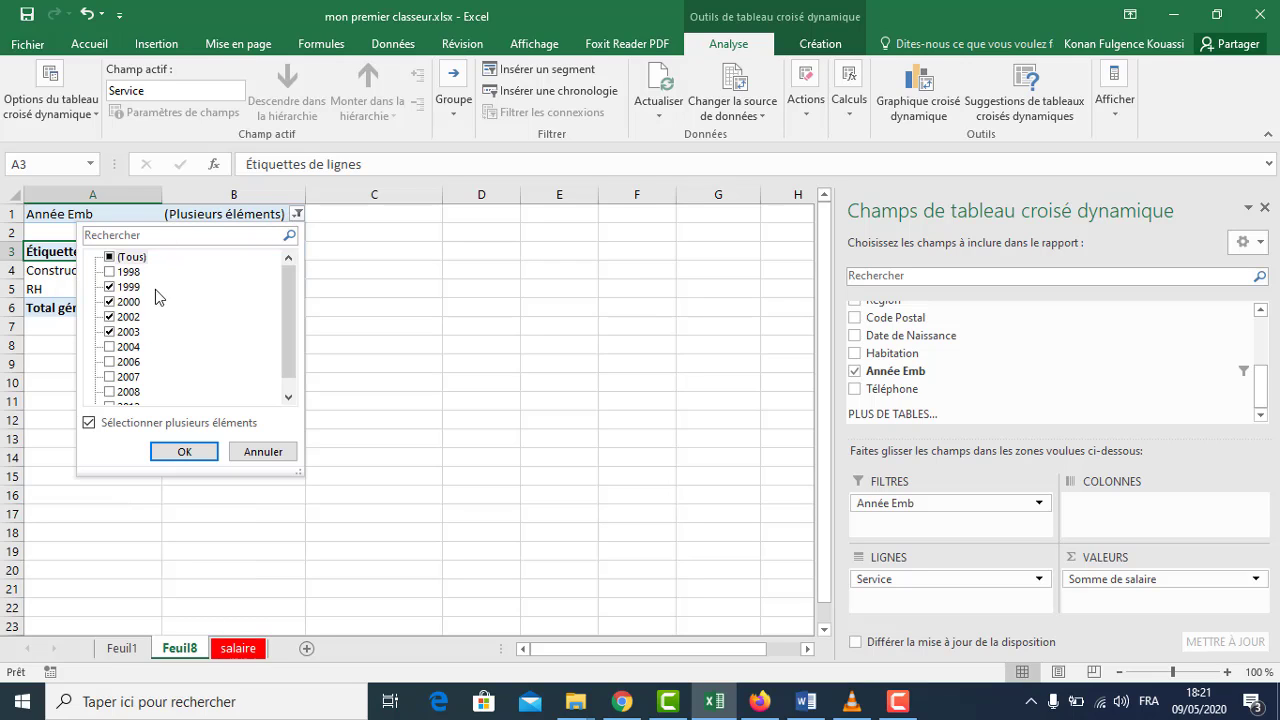
left_click(52, 250)
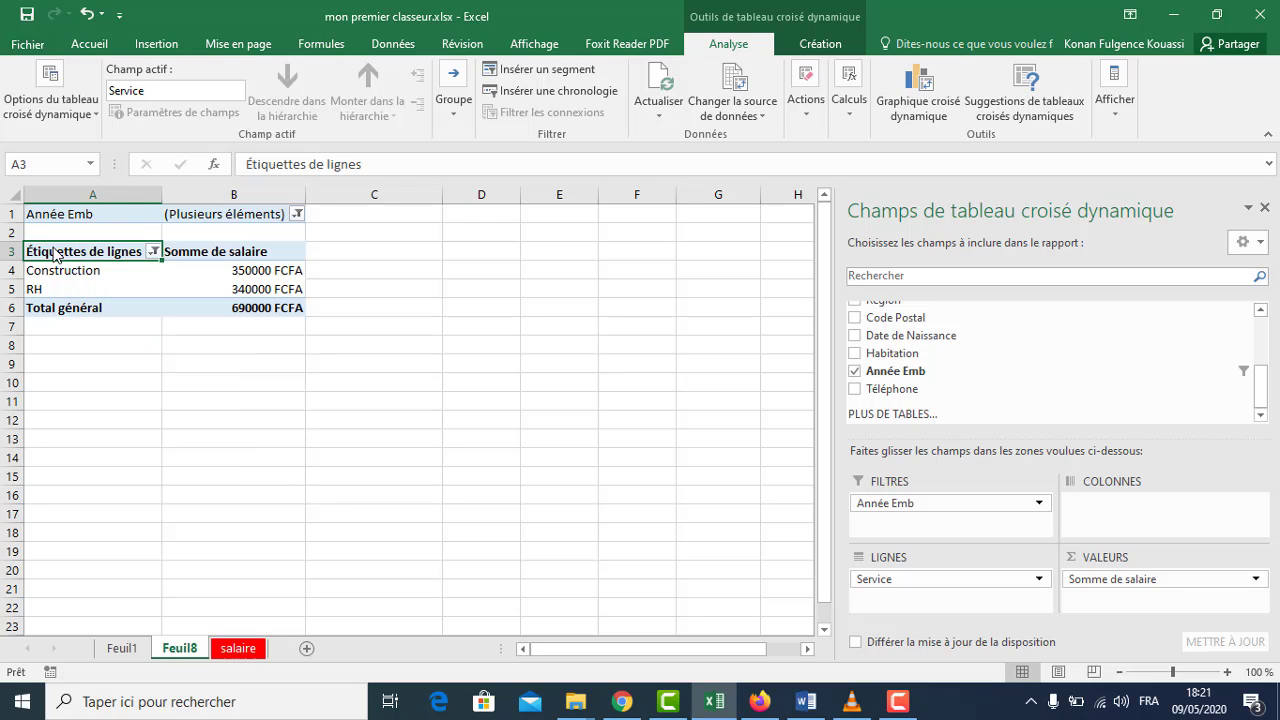
Step: Include the Approvionement and Clientel services in the pivot table's row label filter and apply it
left_click(153, 252)
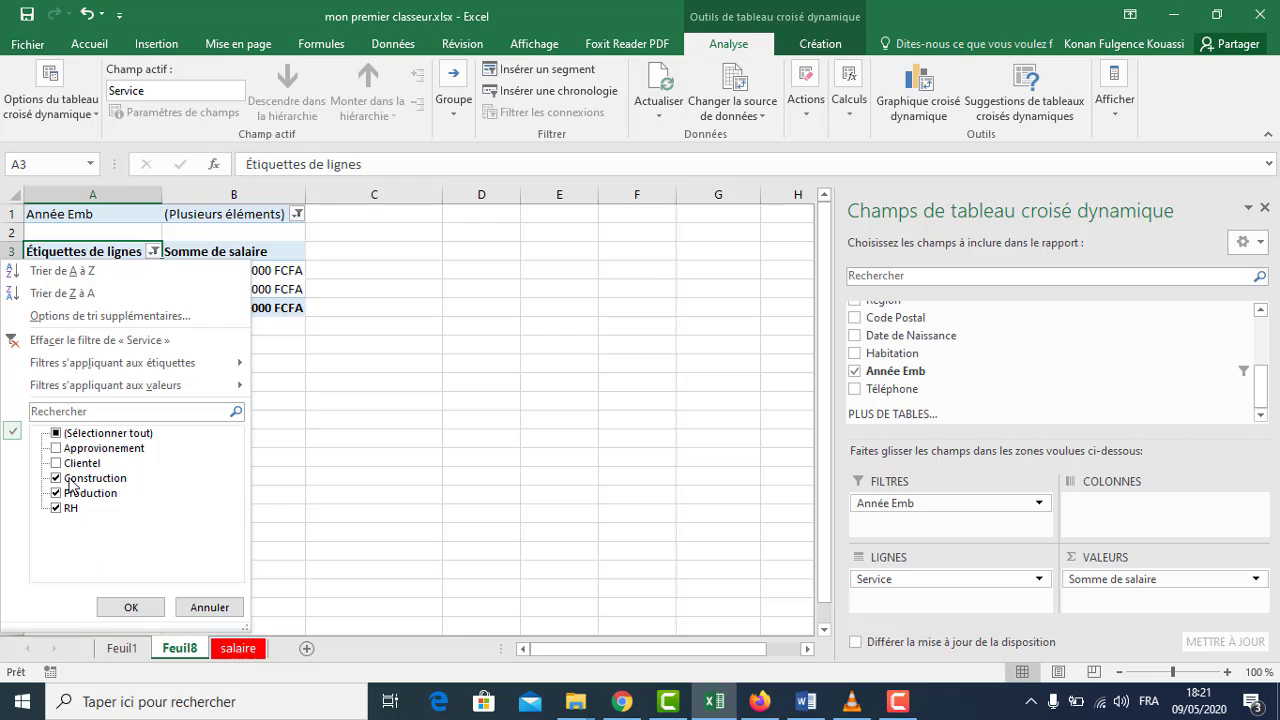
left_click(56, 449)
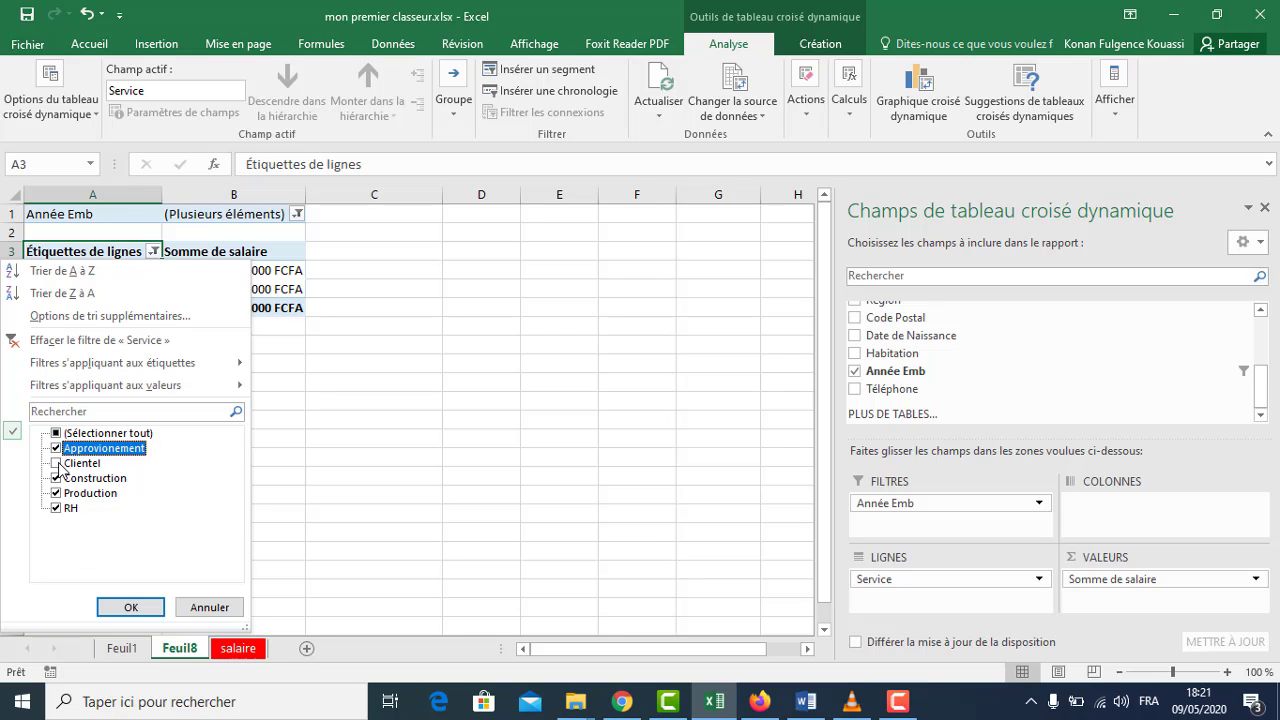
left_click(56, 463)
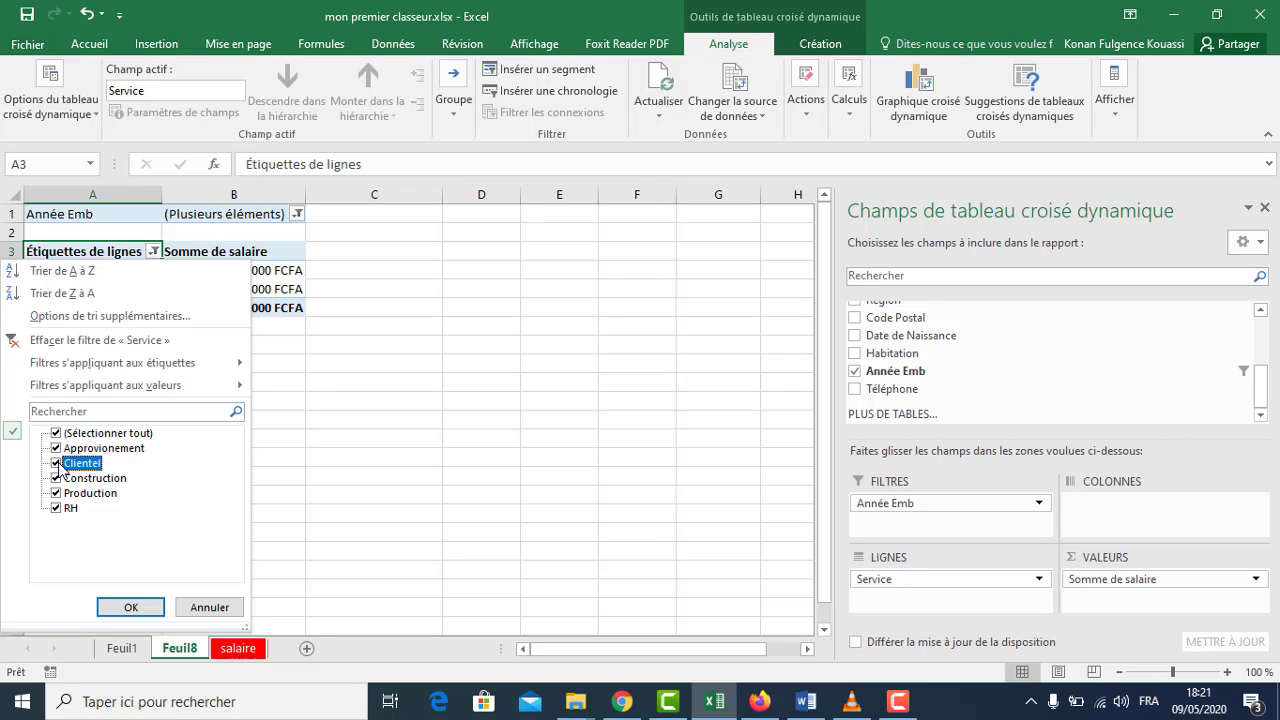
left_click(131, 608)
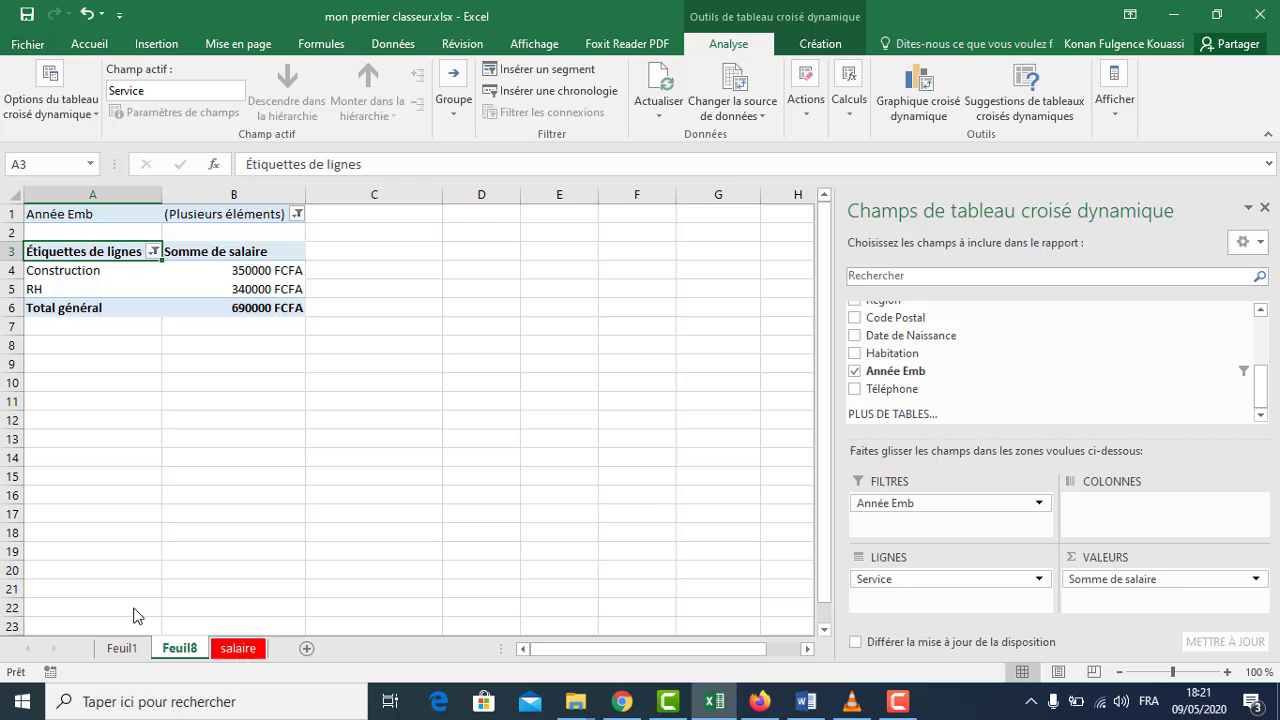
Step: Clear the years 1999, 2000, 2002 and 2003 in the Année Emb report filter and apply only 1999
left_click(297, 215)
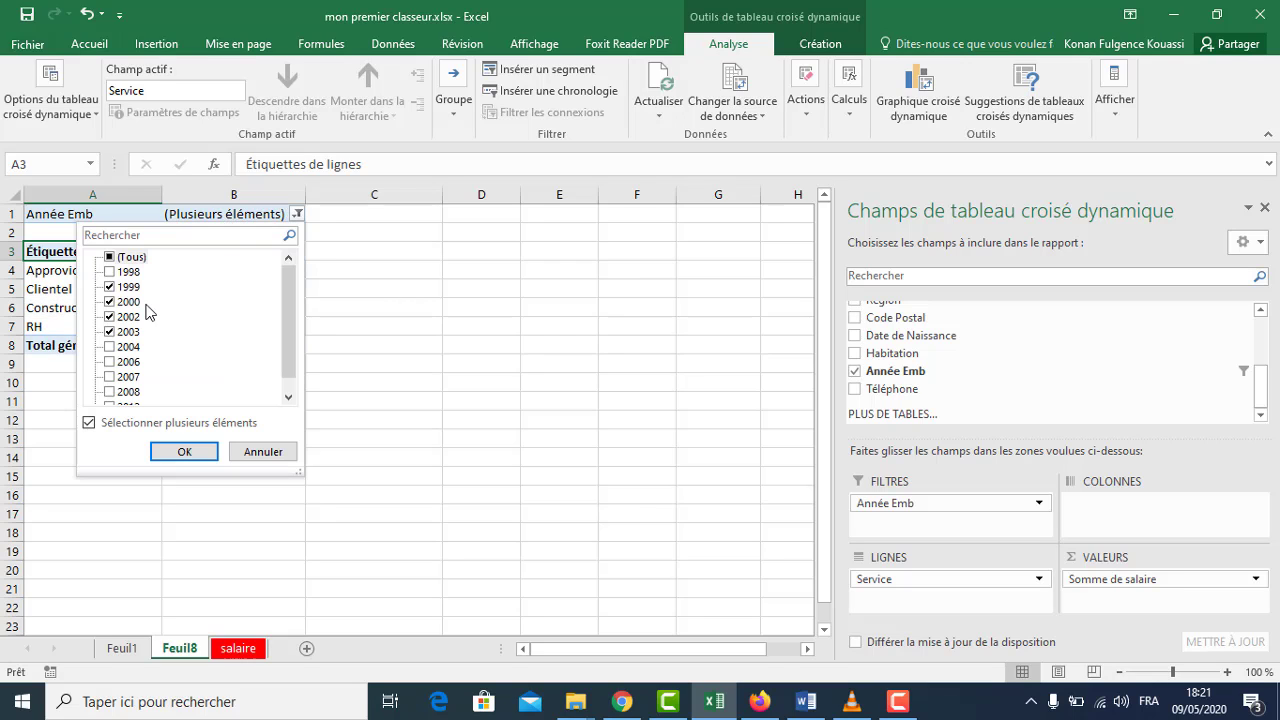
left_click(110, 287)
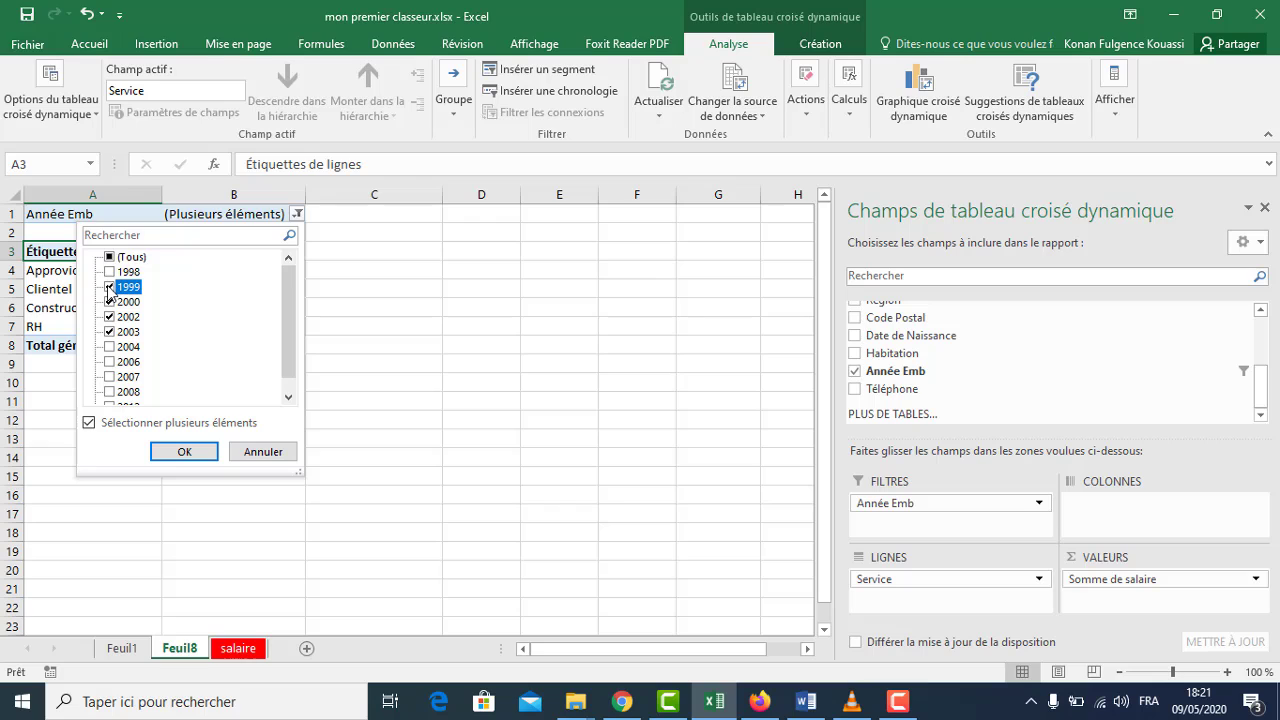
left_click(110, 302)
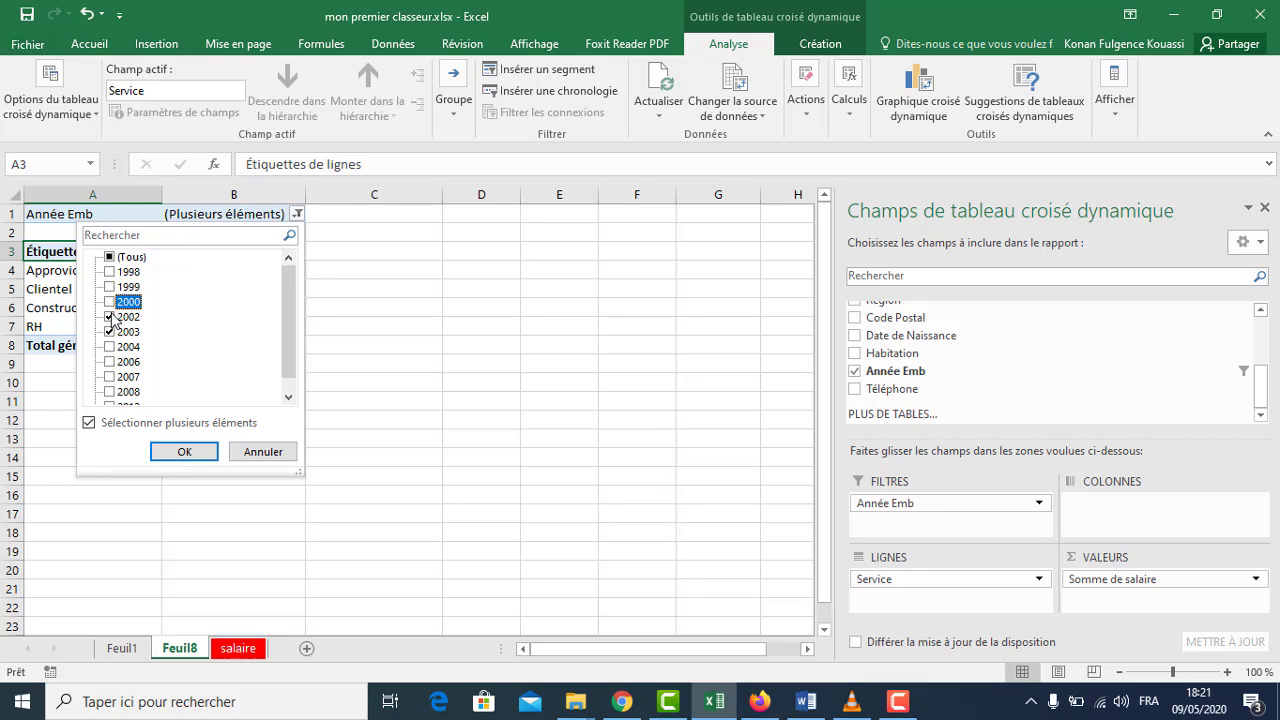
left_click(110, 317)
left_click(110, 332)
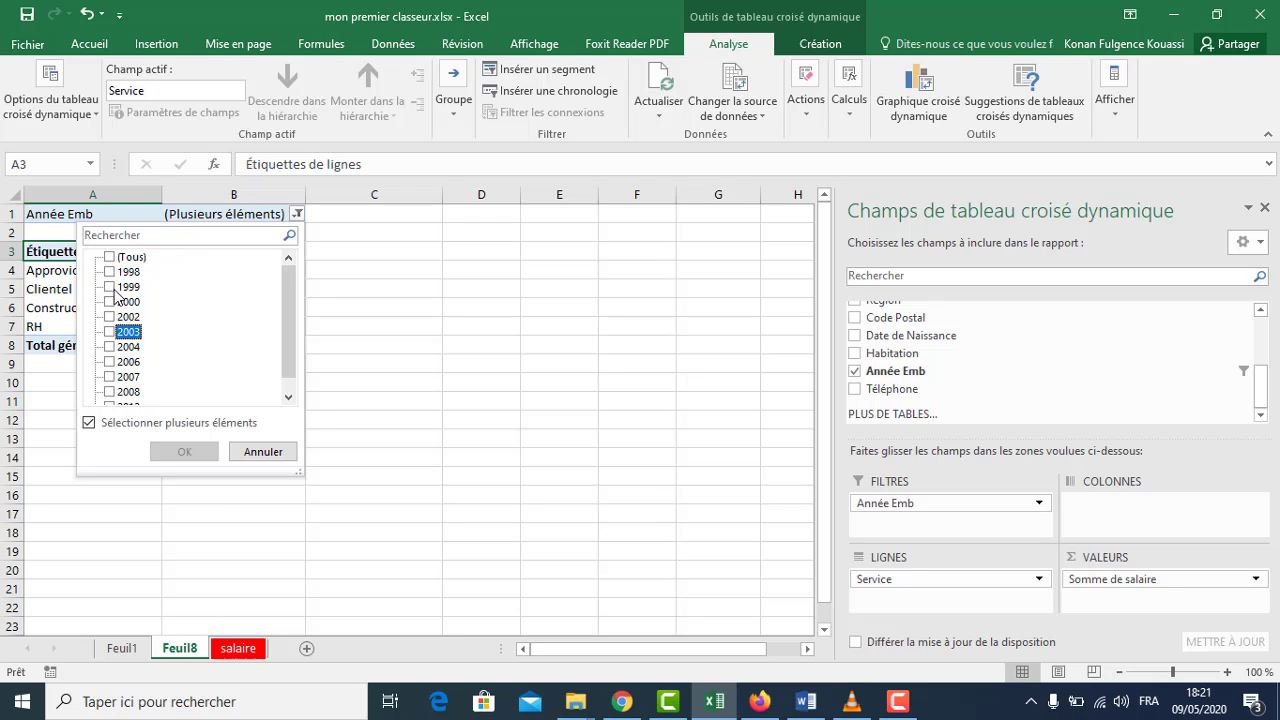
left_click(110, 287)
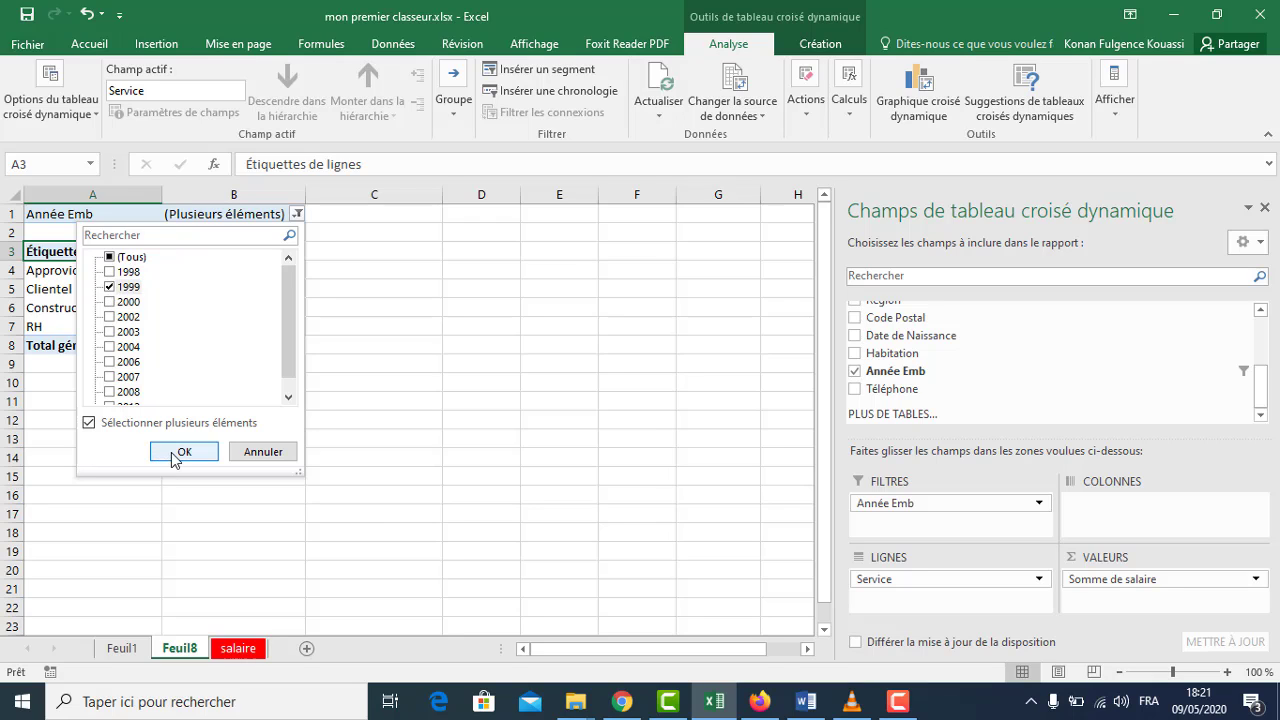
left_click(180, 452)
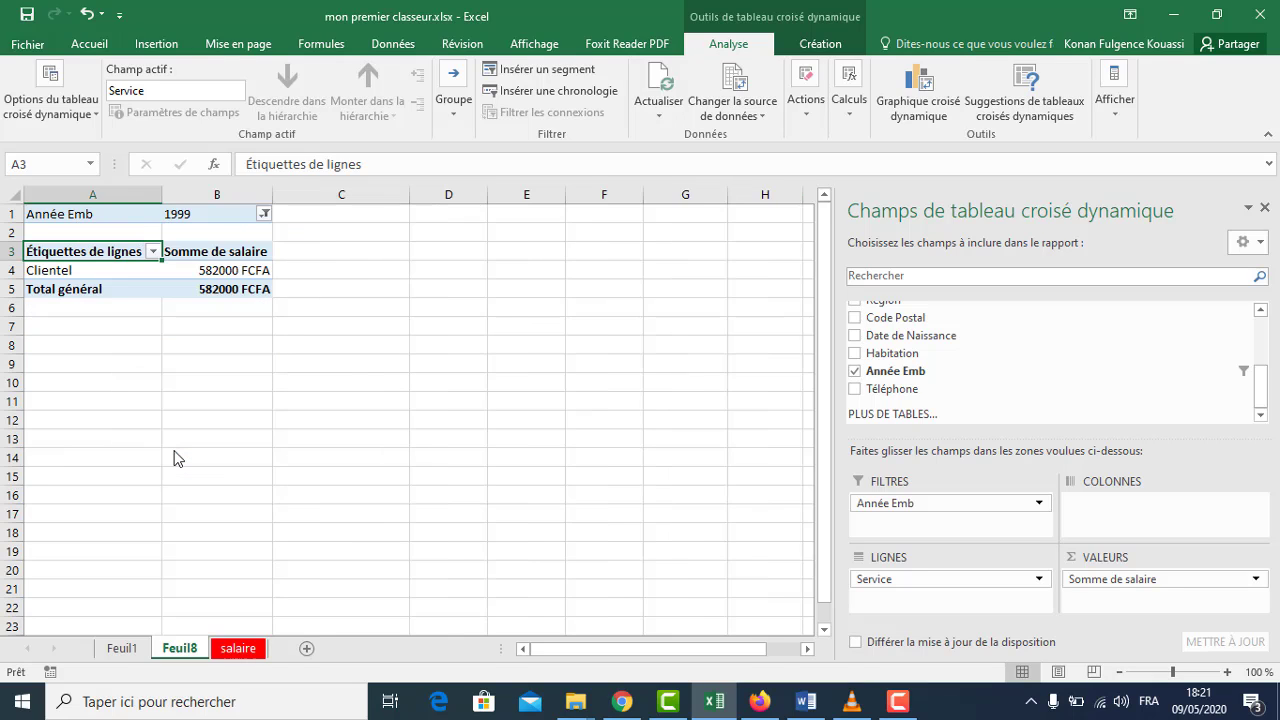
Step: Add 1998 alongside 1999 in the Année Emb report filter
left_click(264, 215)
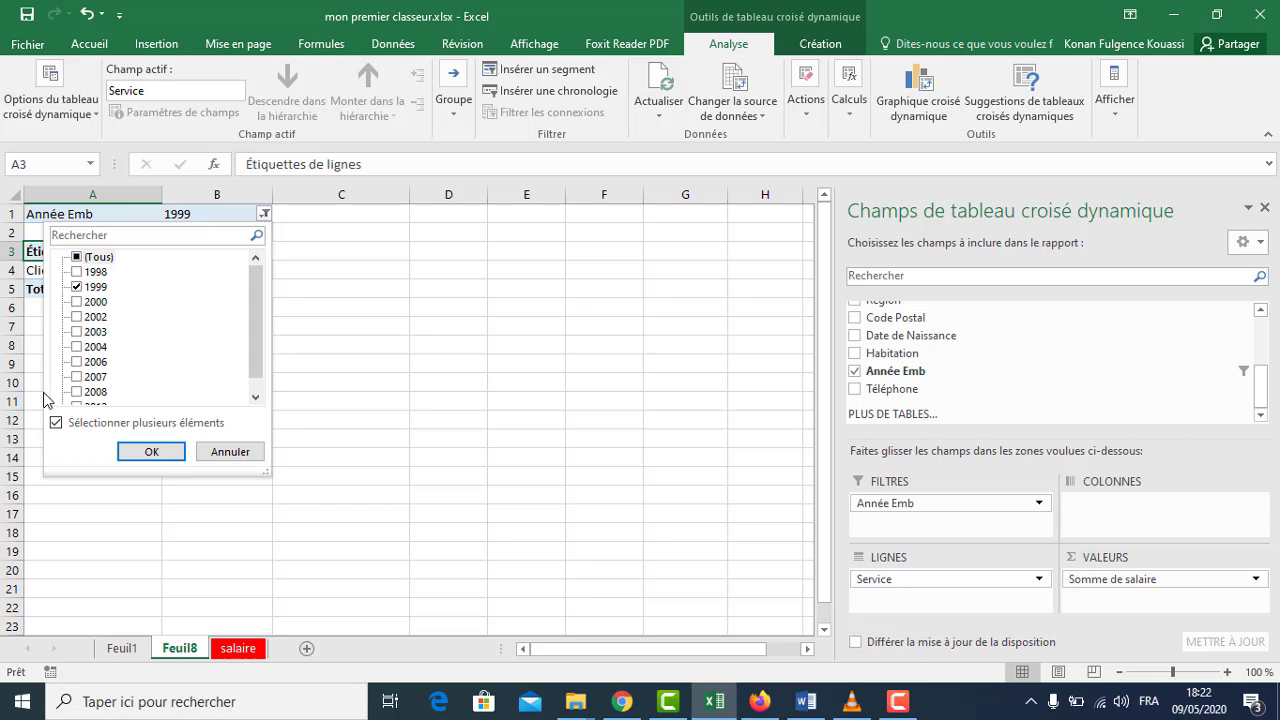
left_click(77, 272)
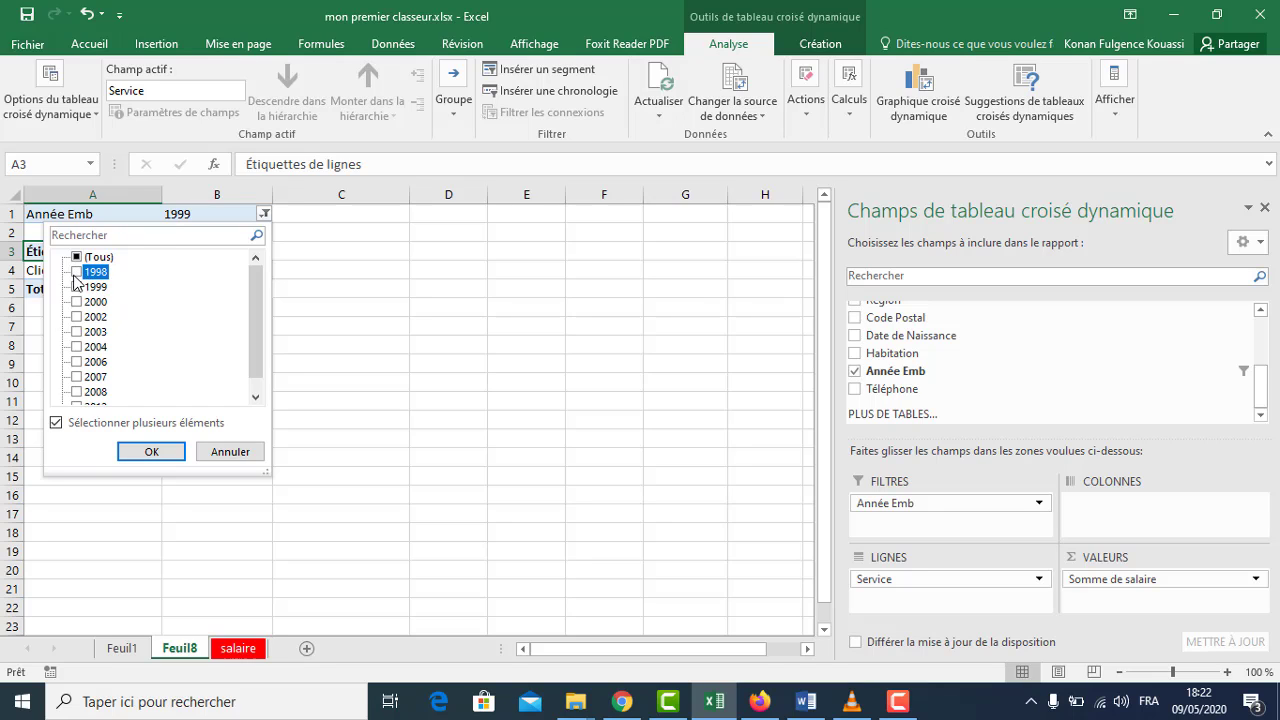
left_click(151, 451)
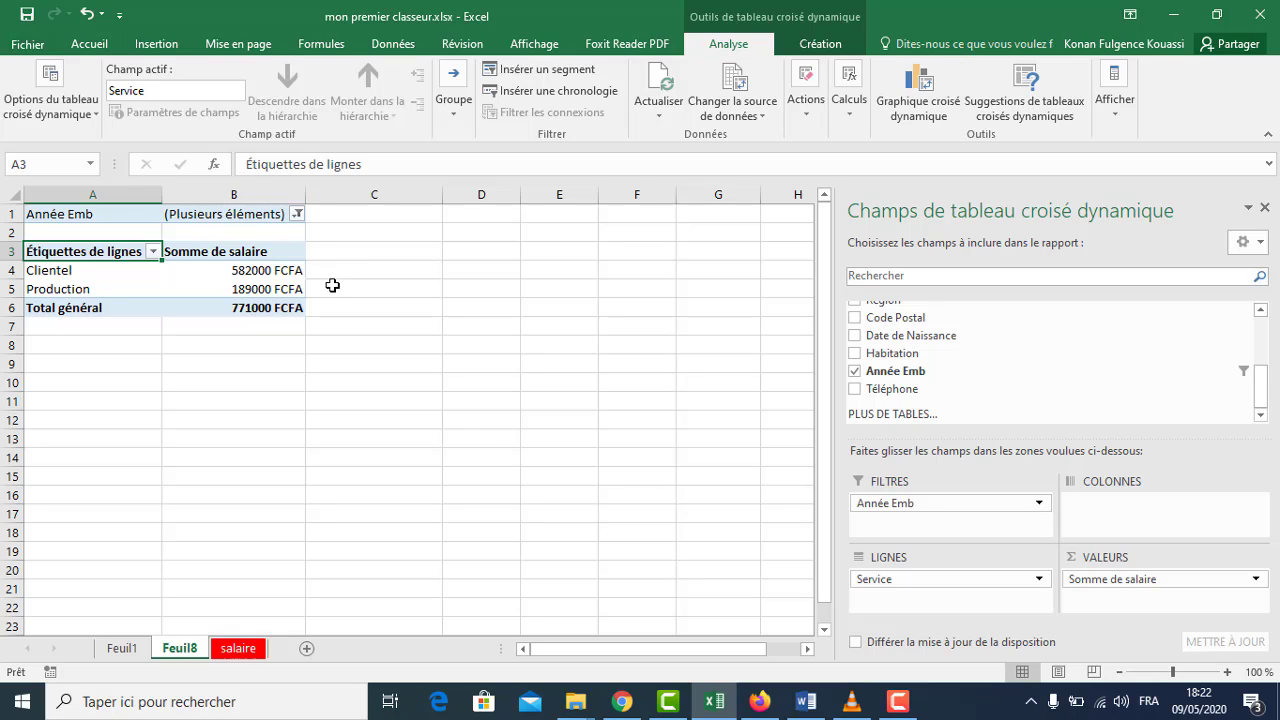
Step: Remove 1999 from the Année Emb report filter so only 1998 is included
left_click(297, 215)
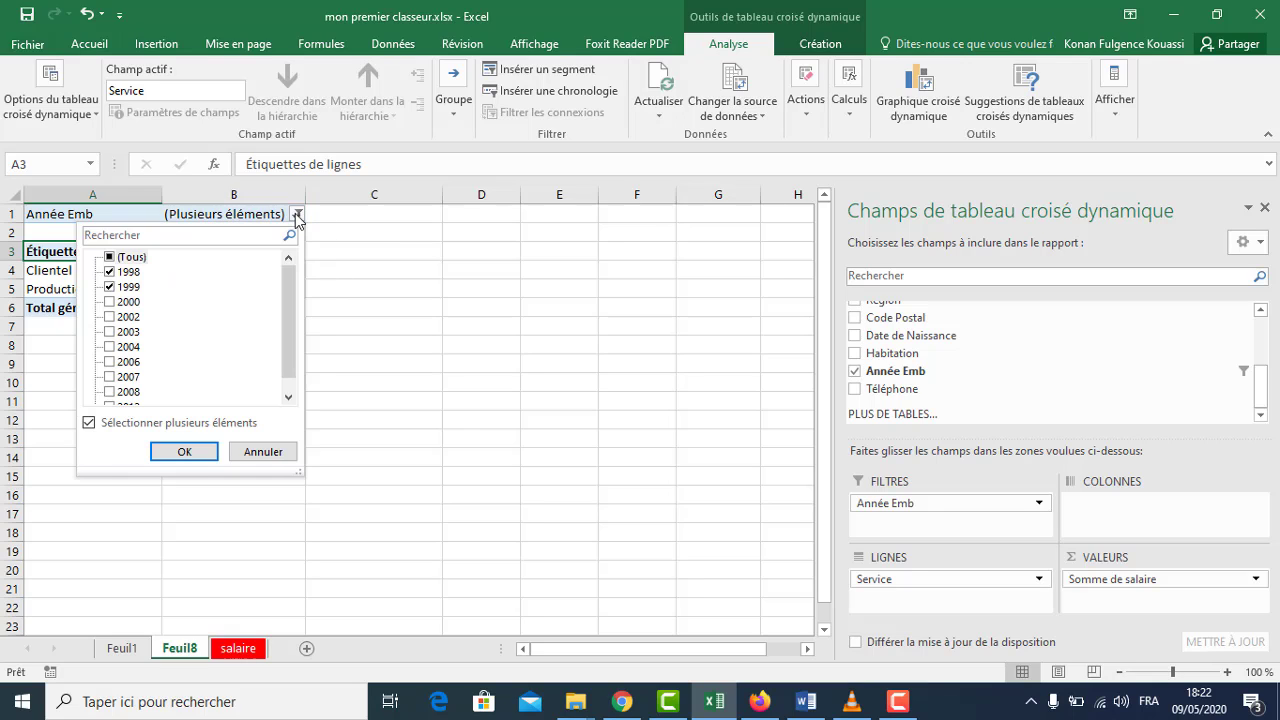
left_click(110, 287)
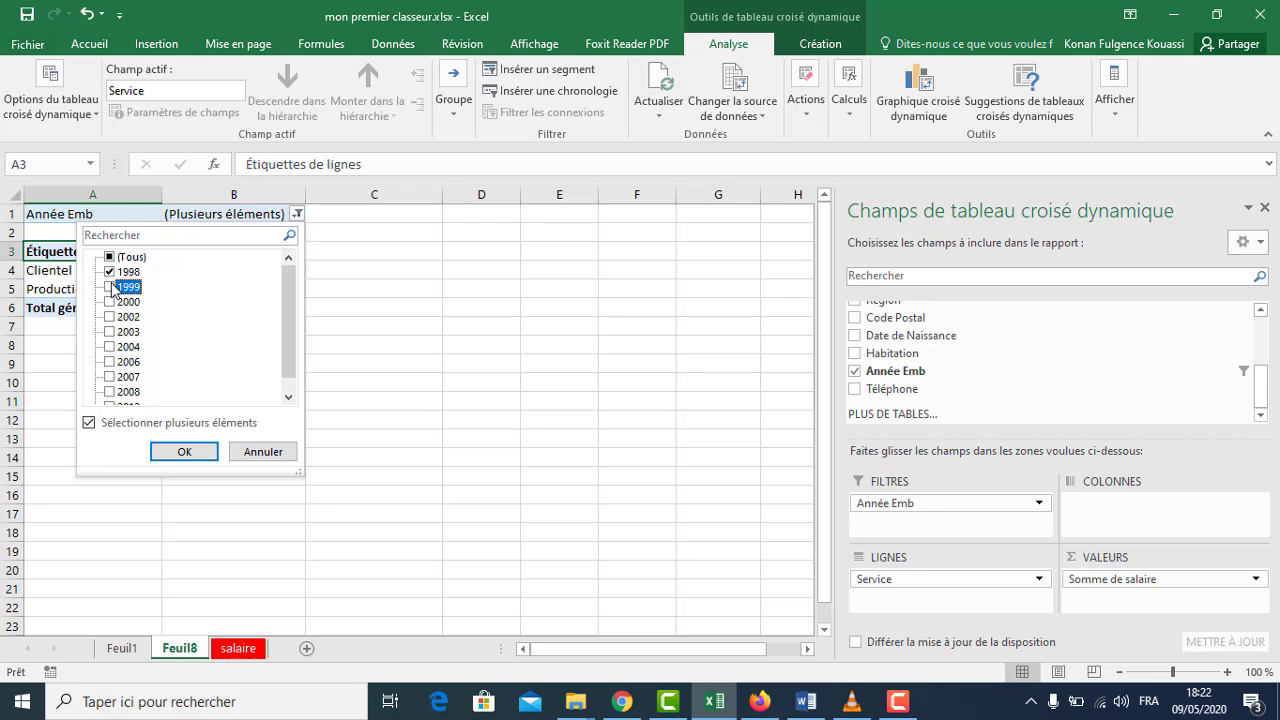
left_click(185, 452)
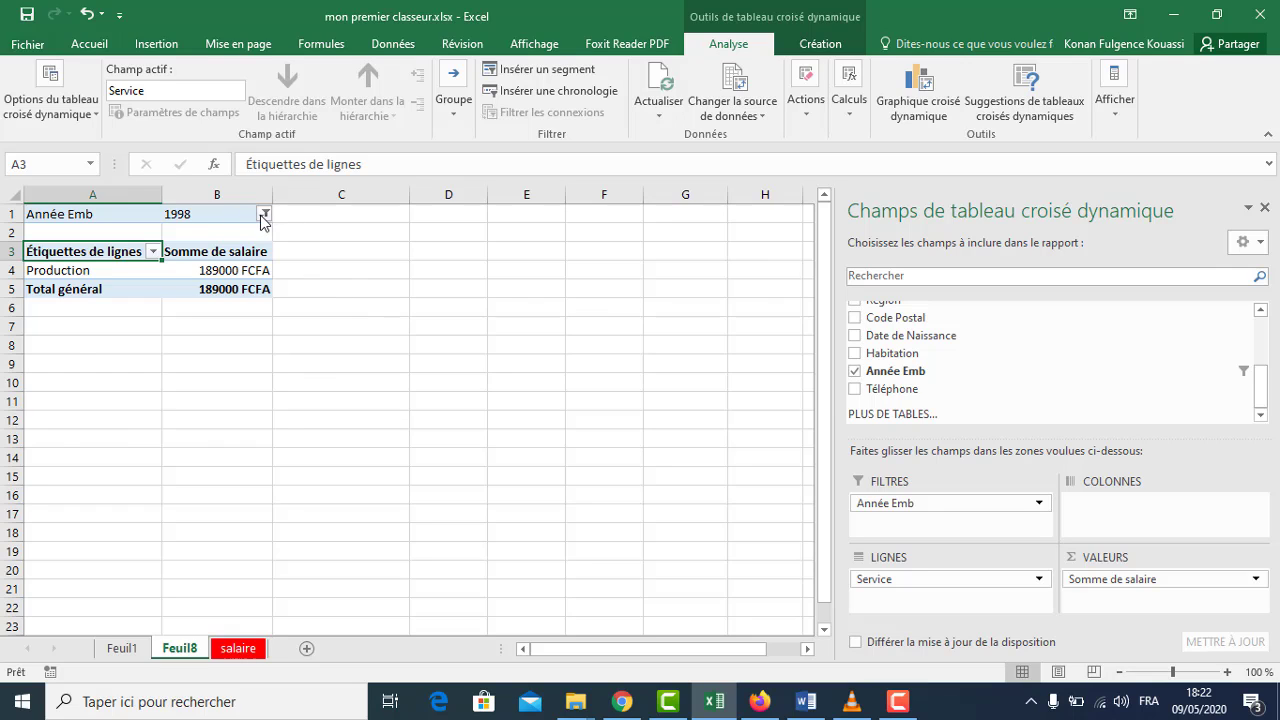
left_click(263, 215)
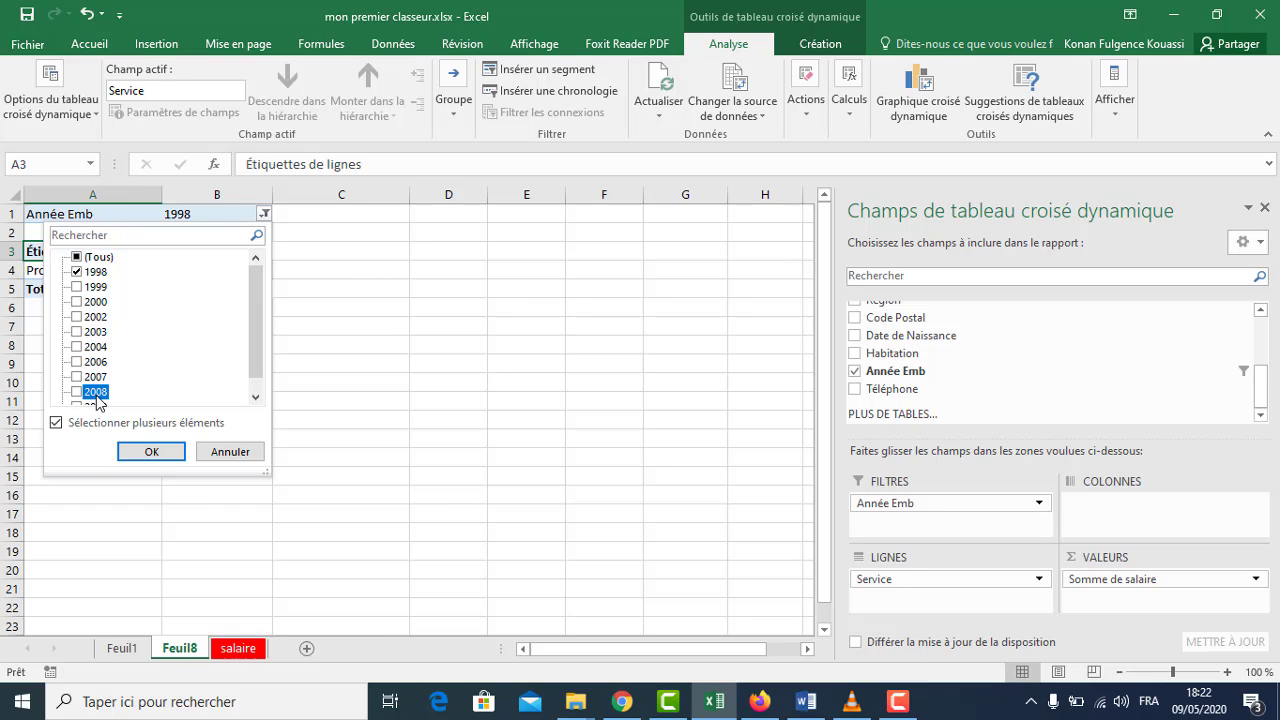
left_click(76, 272)
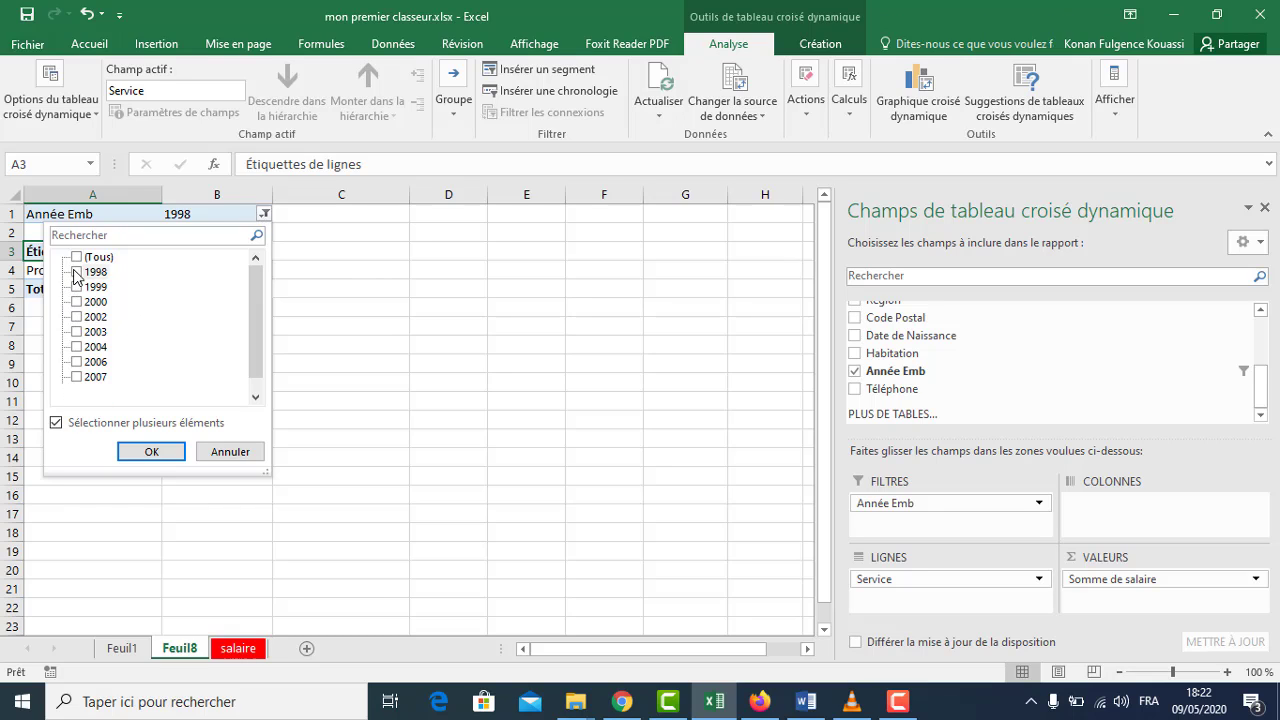
left_click(222, 453)
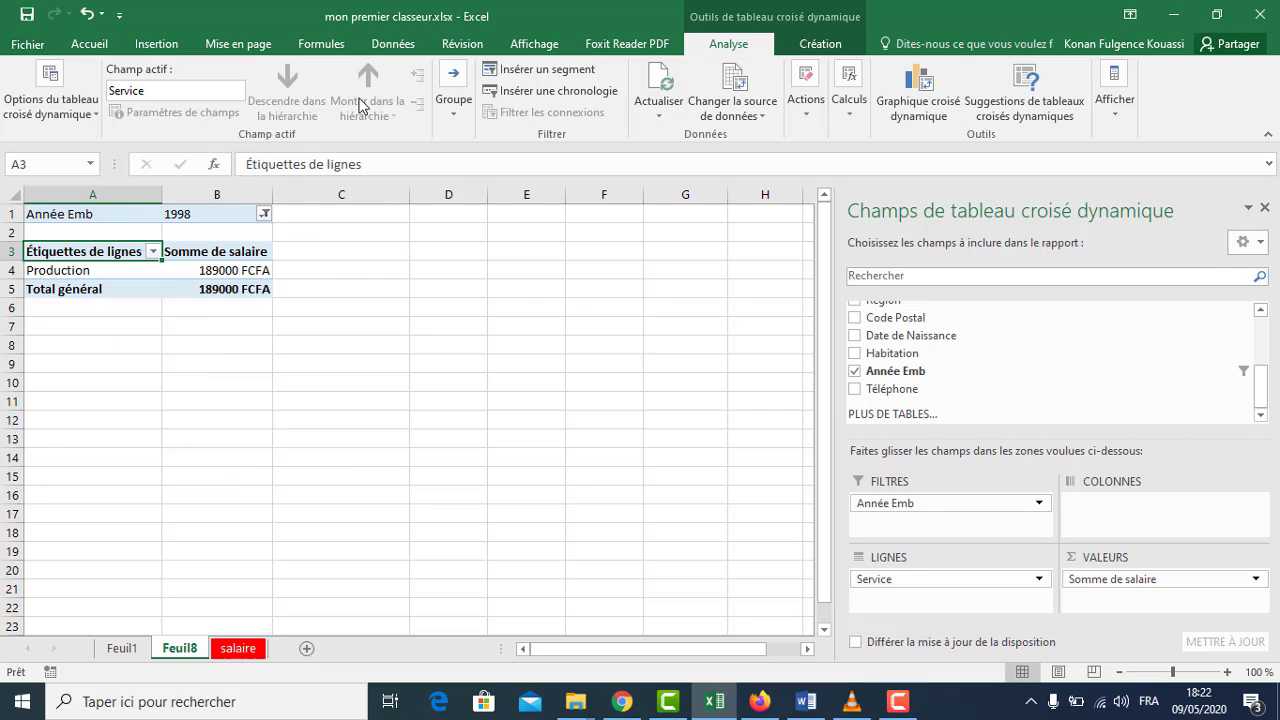
Step: Insert a slicer for the Année Emb field of the pivot table
left_click(187, 271)
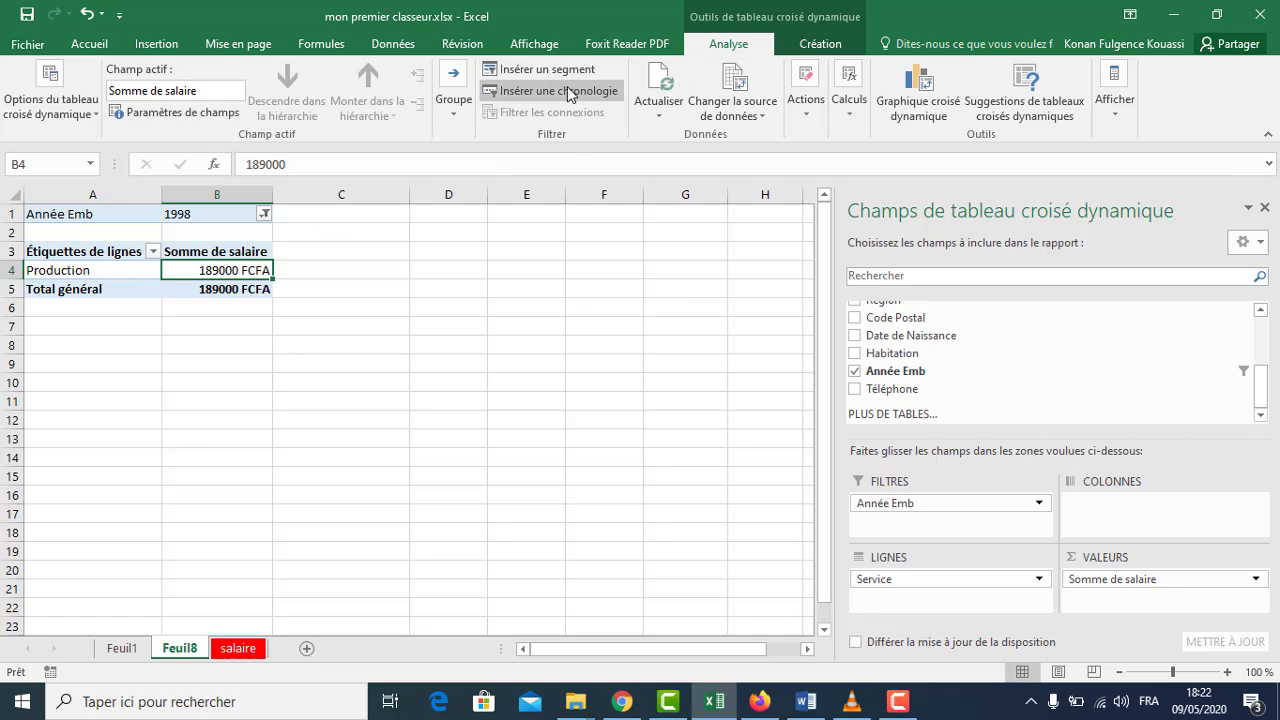
left_click(547, 69)
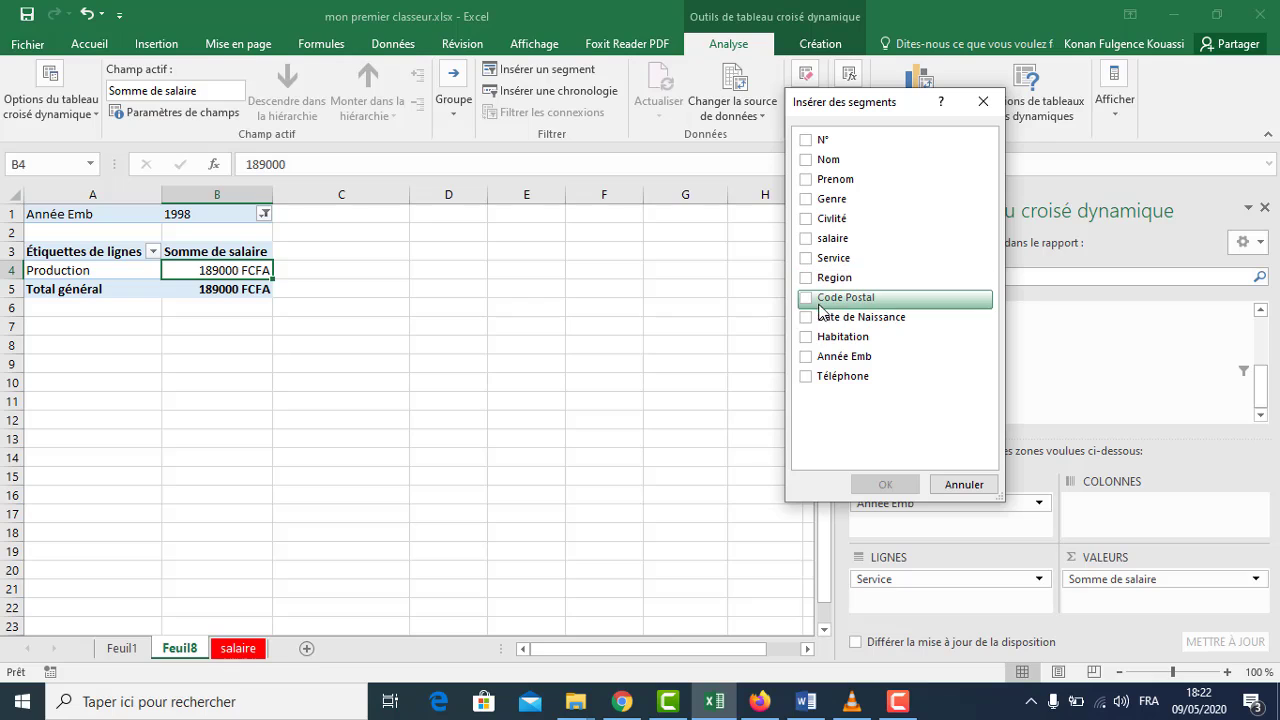
left_click(806, 358)
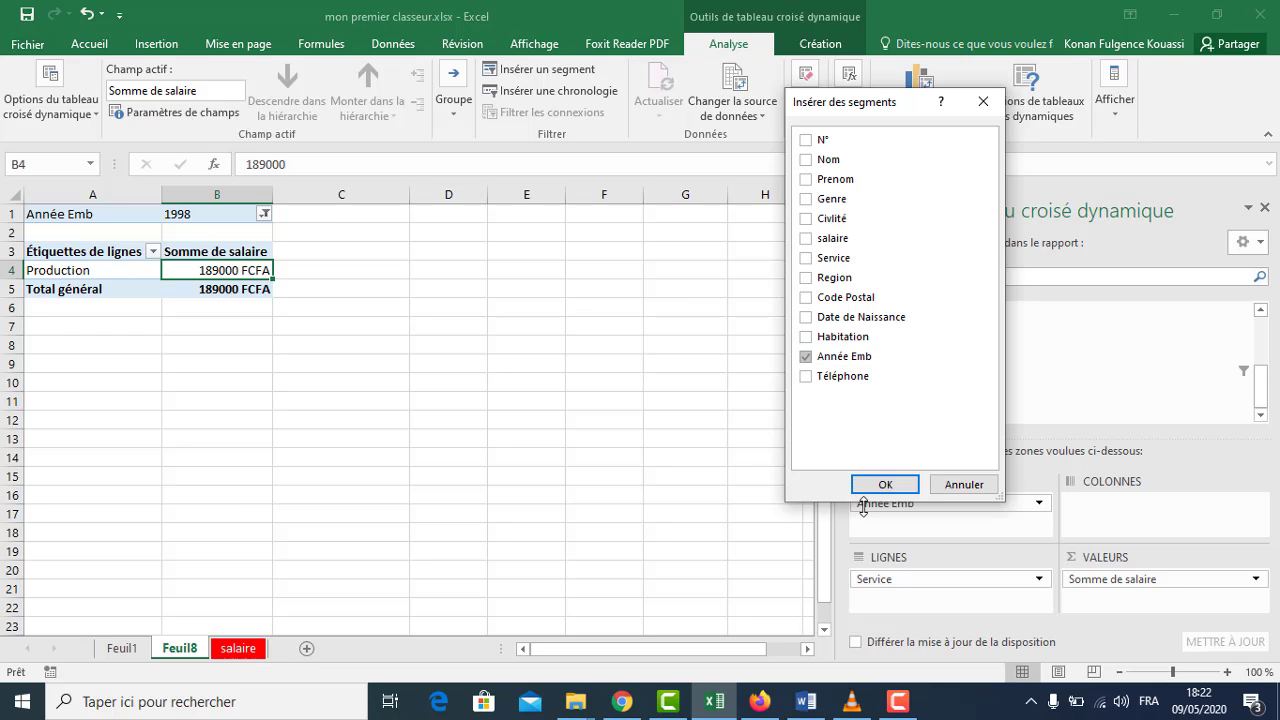
left_click(884, 486)
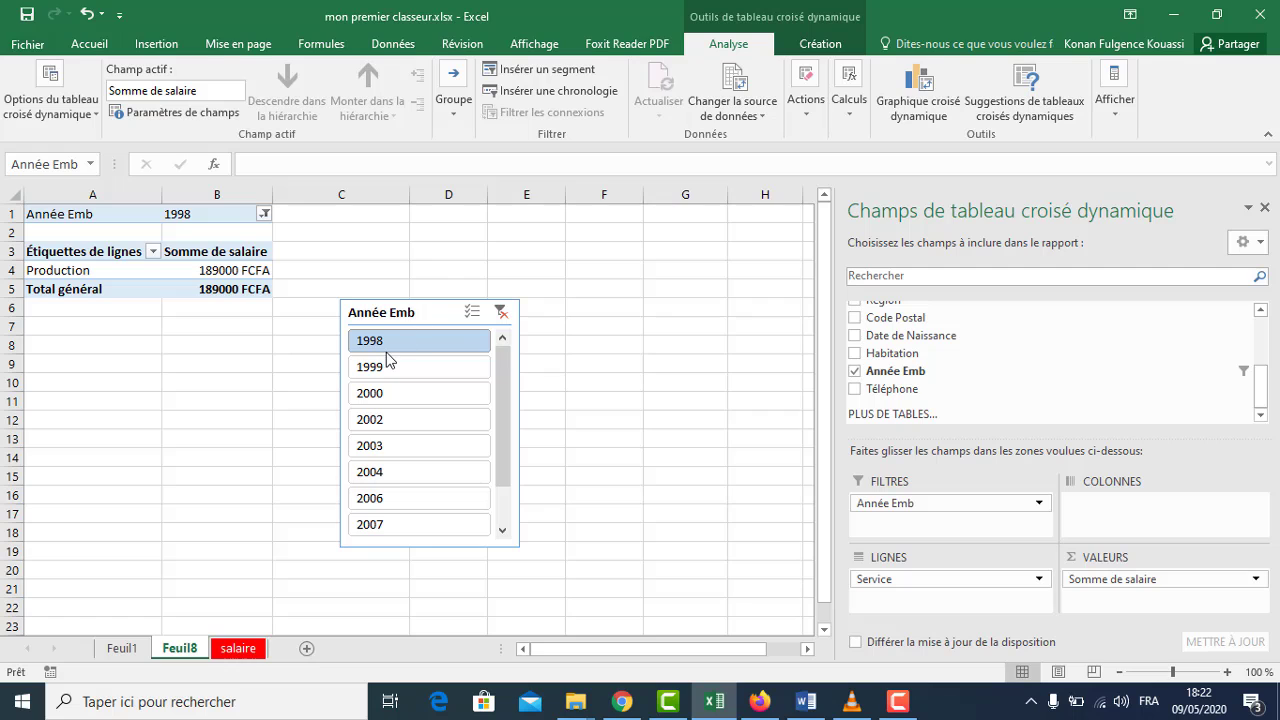
Step: Filter the pivot table through the Année Emb slicer by 1999, 2000, 2002, 2003 and 2004, one year at a time
left_click(384, 374)
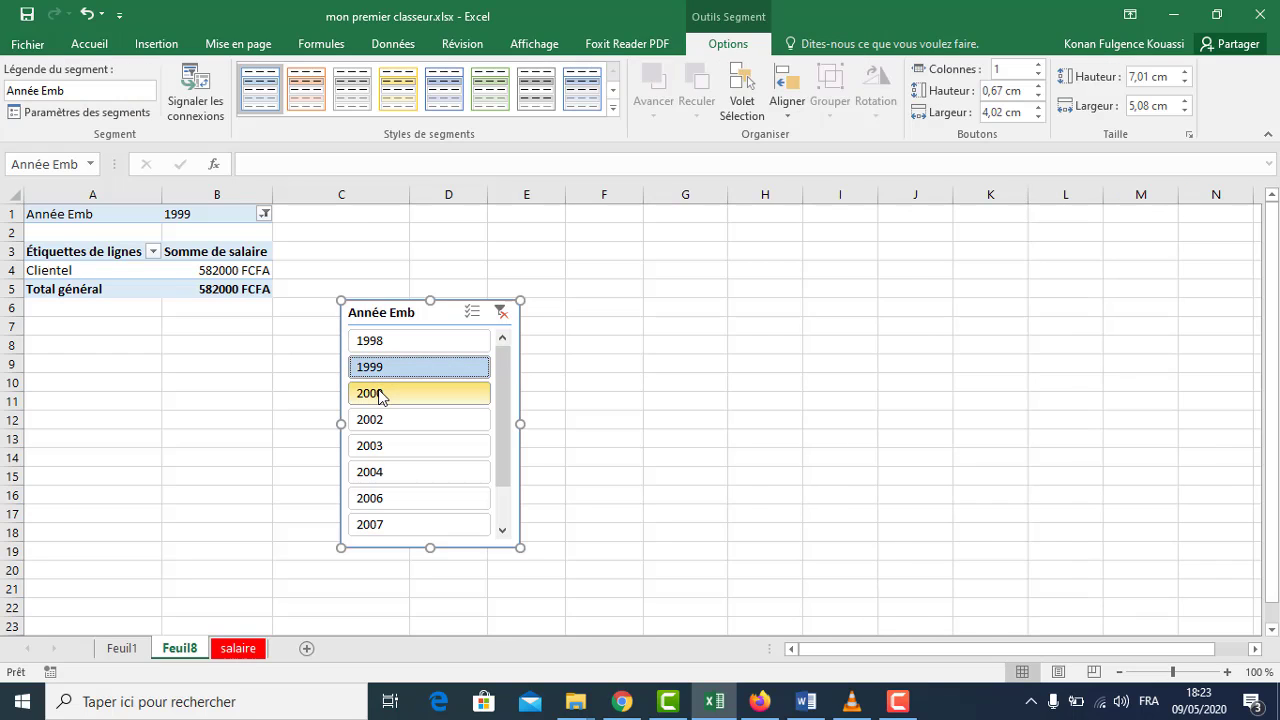
left_click(379, 395)
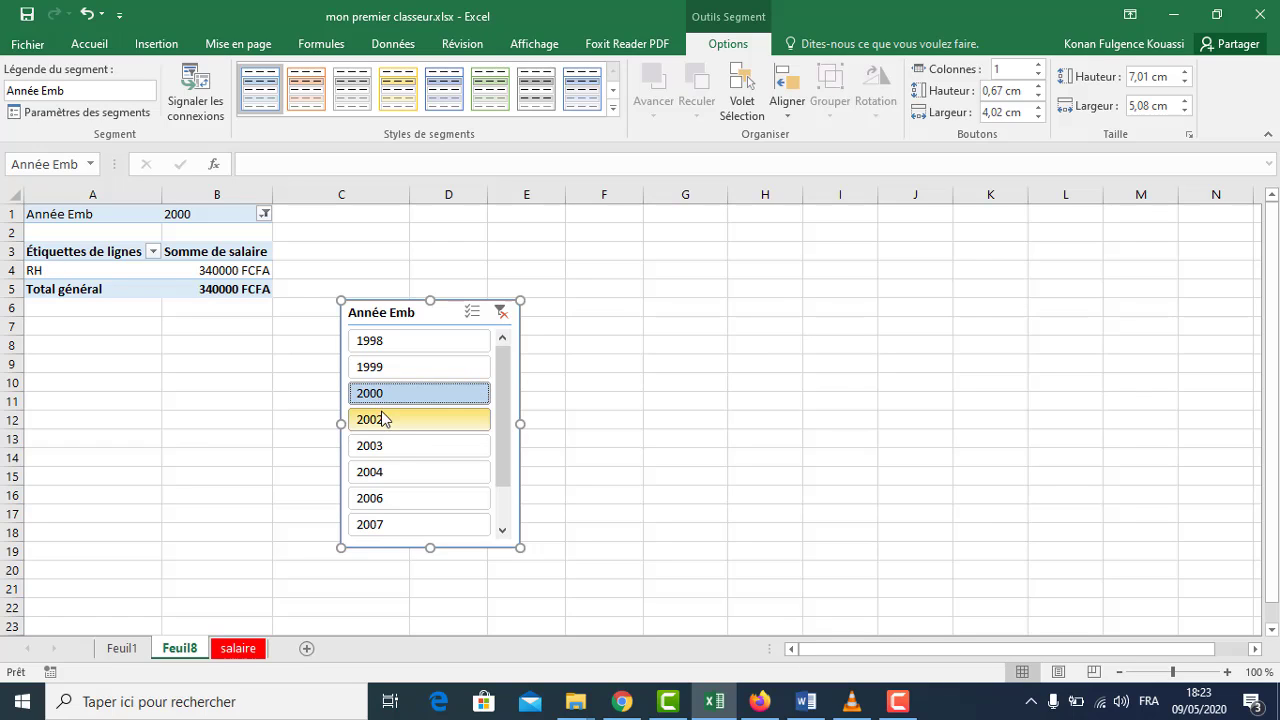
left_click(381, 424)
left_click(381, 446)
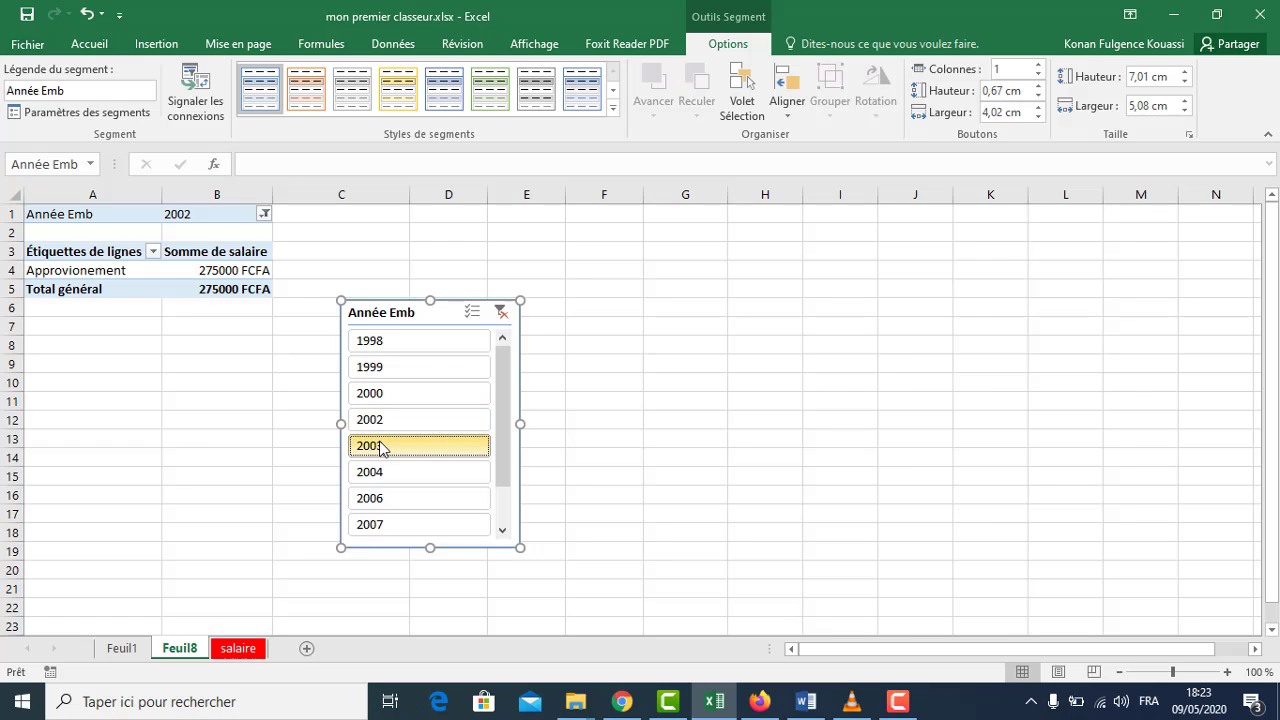
left_click(375, 474)
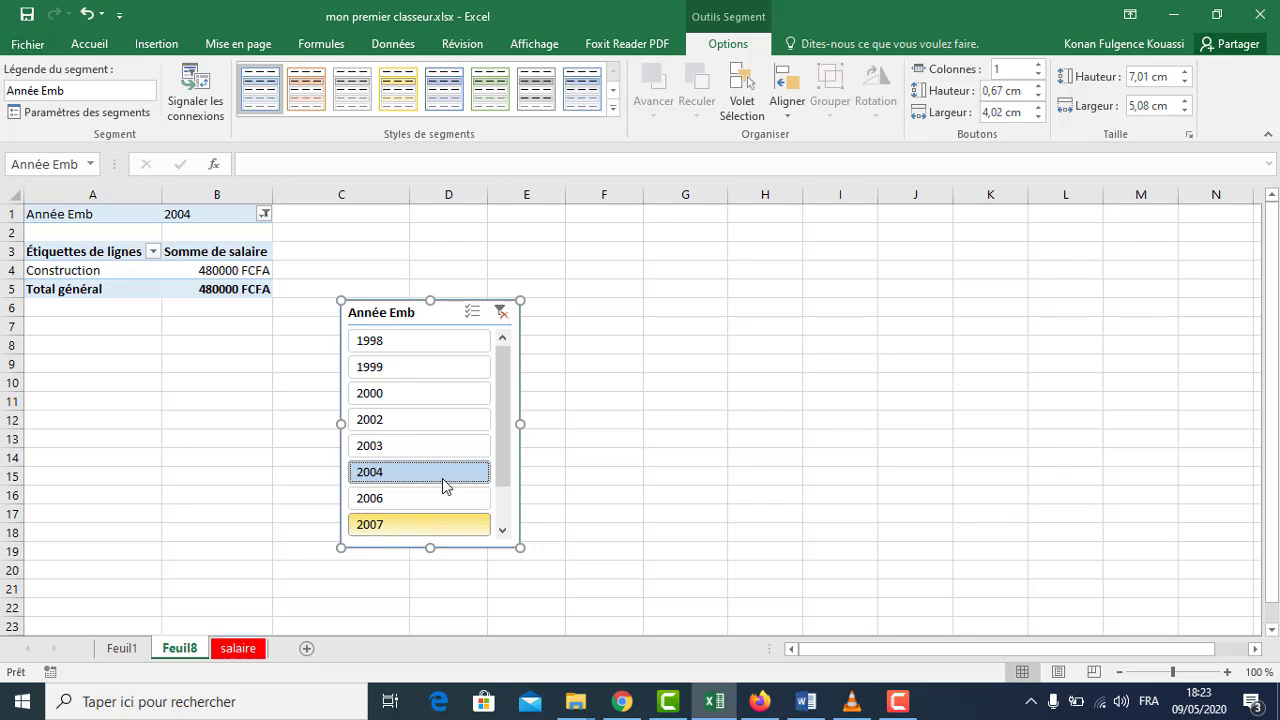
Step: Select the years 1998 through 2002 plus 2004 together in the Année Emb slicer
left_click(398, 341)
left_click_drag(398, 345, 372, 421)
left_click(400, 475, "ctrl")
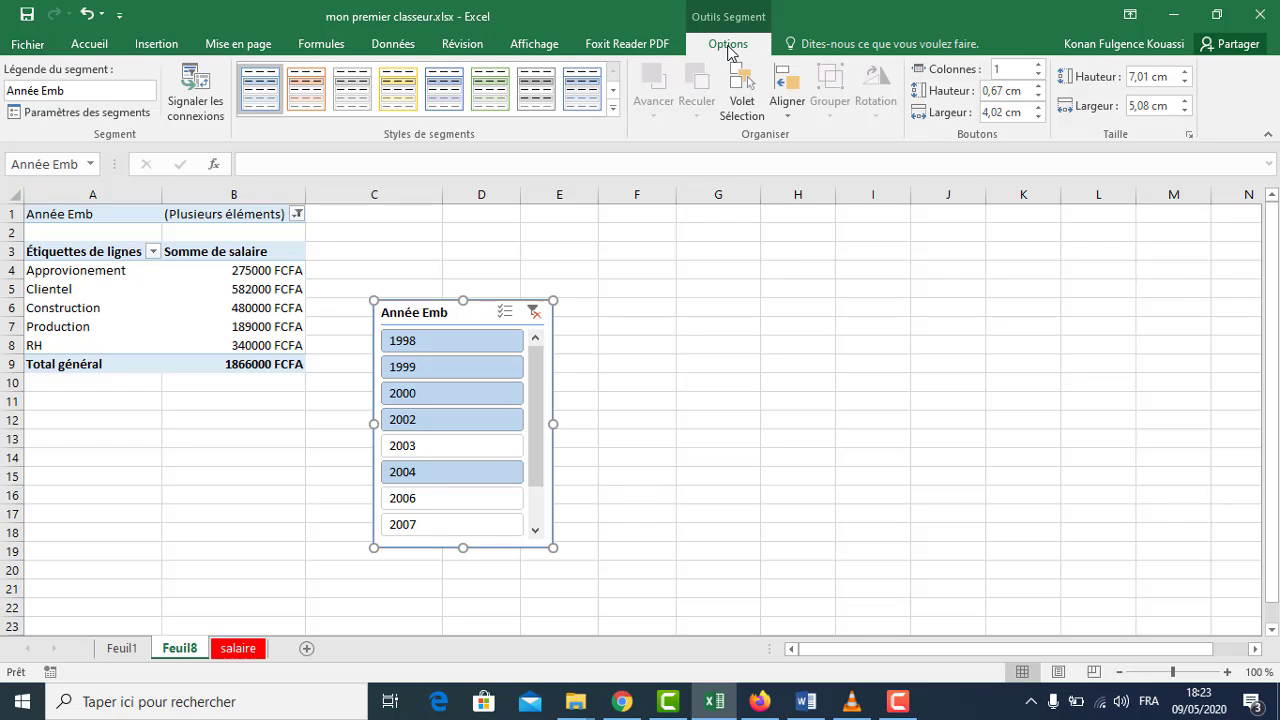
Step: Apply the yellow style to the Année Emb slicer and arrange its buttons in 3 columns
left_click(355, 95)
left_click(398, 93)
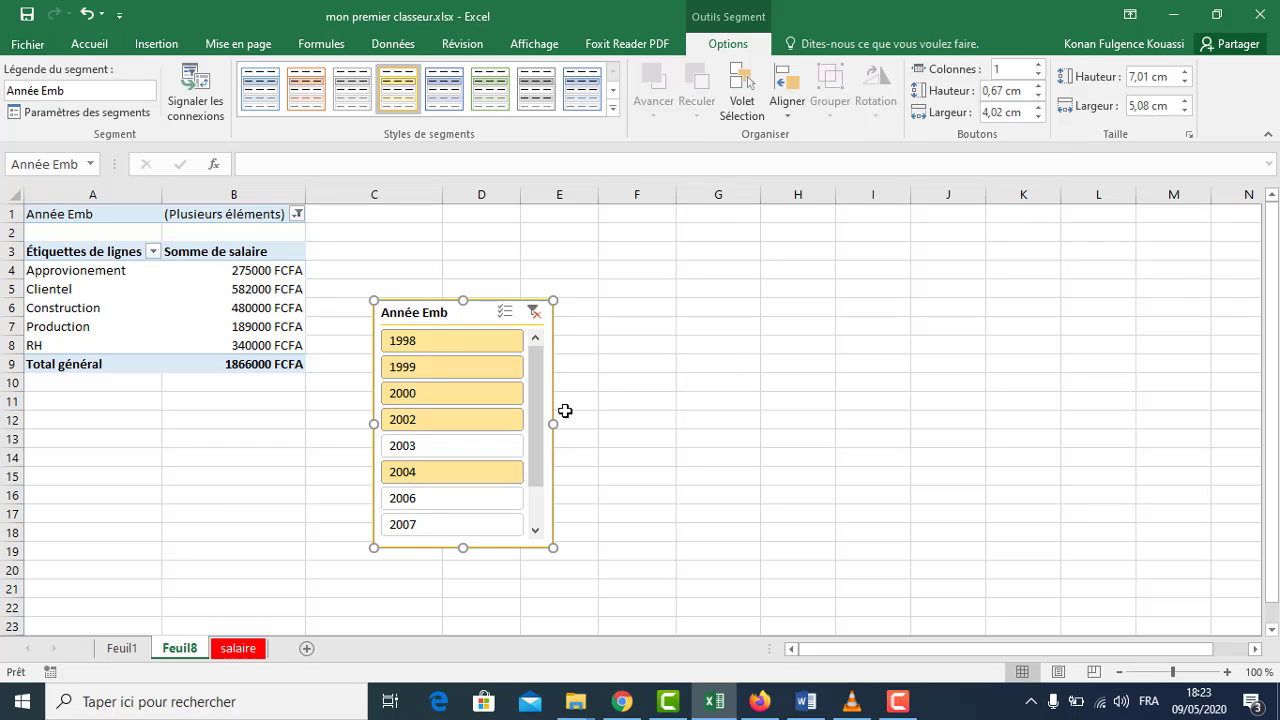
left_click_drag(539, 405, 538, 370)
left_click(1039, 64)
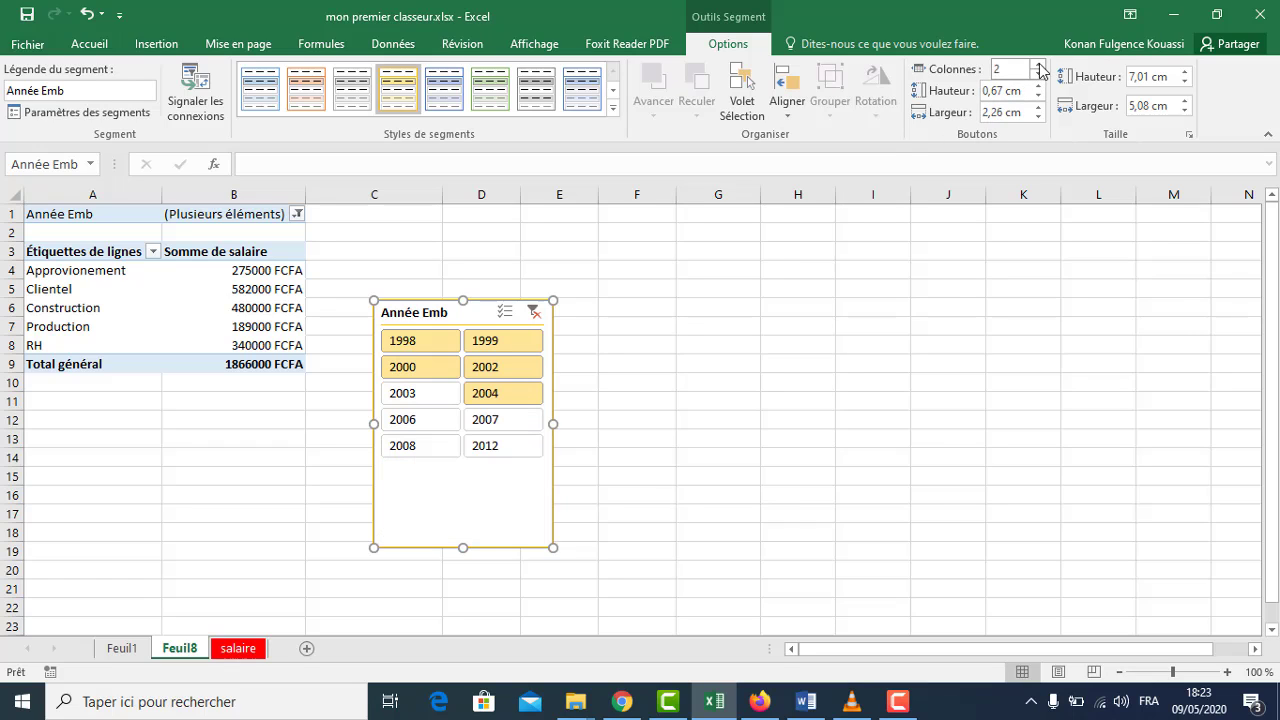
left_click(1039, 64)
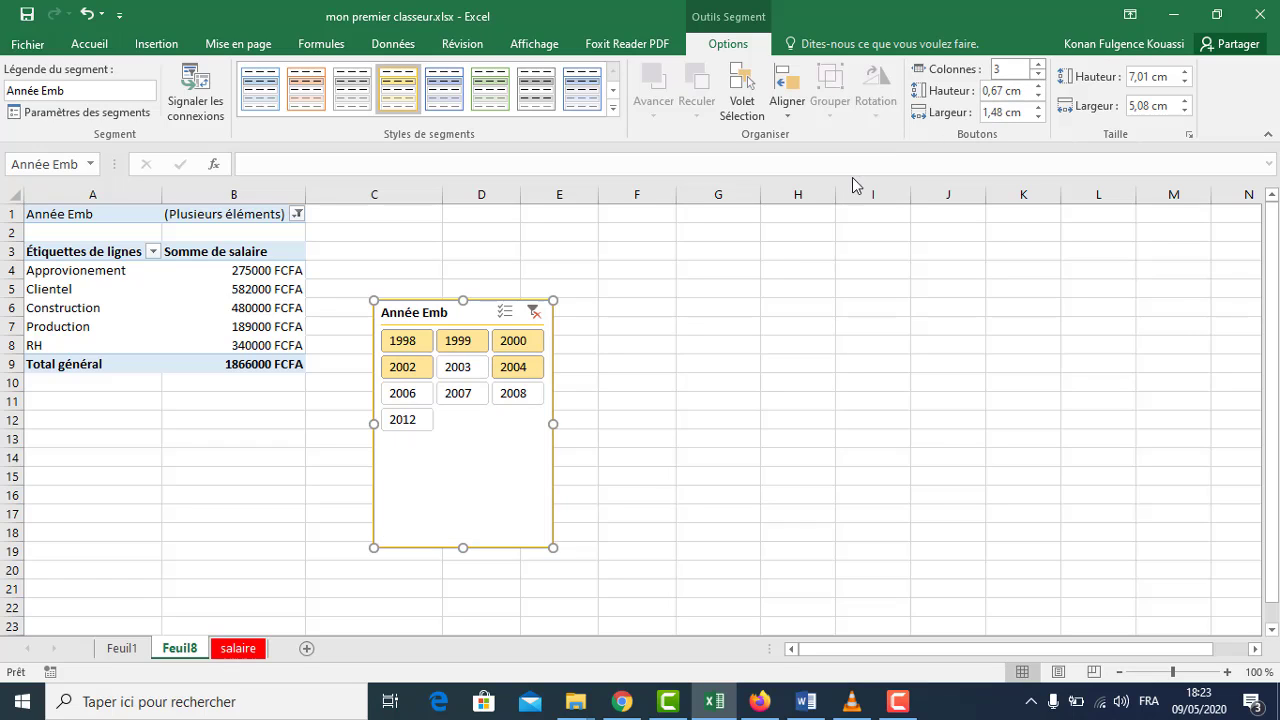
Step: Shorten the Année Emb slicer to about 3,84 cm high and move it up beside the pivot table, starting at row 2
left_click_drag(462, 549, 463, 434)
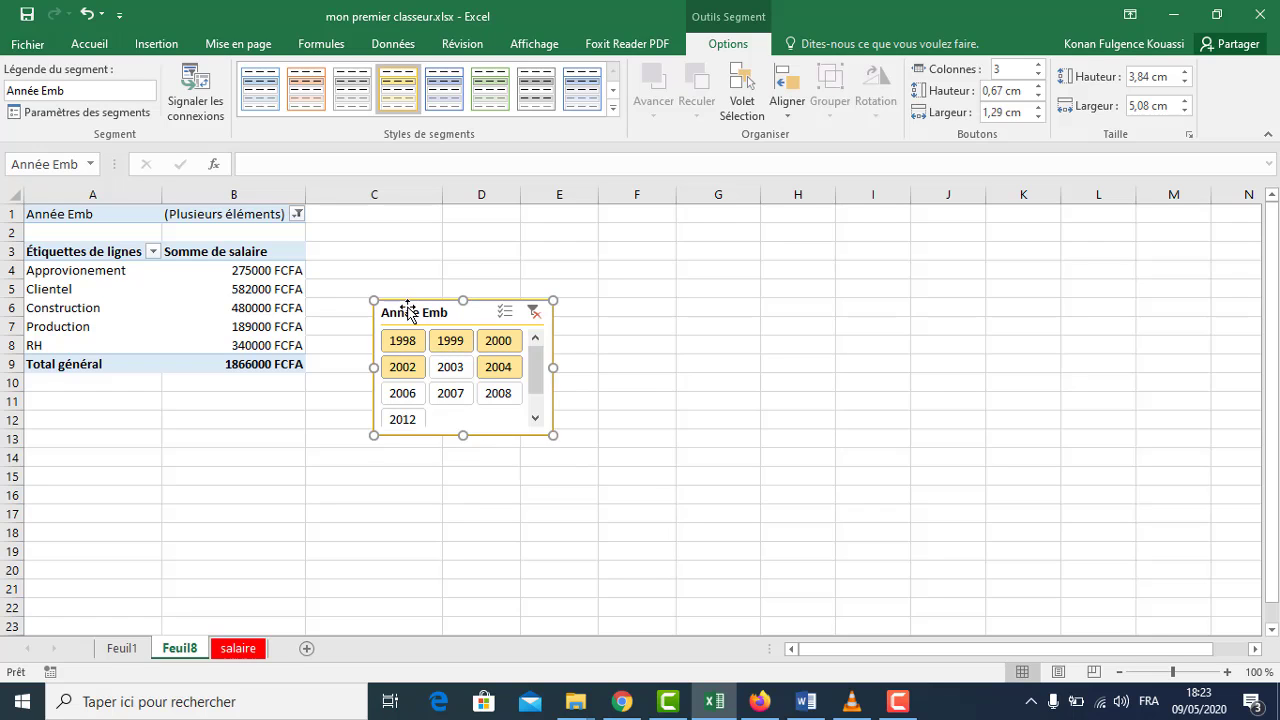
left_click_drag(408, 310, 428, 231)
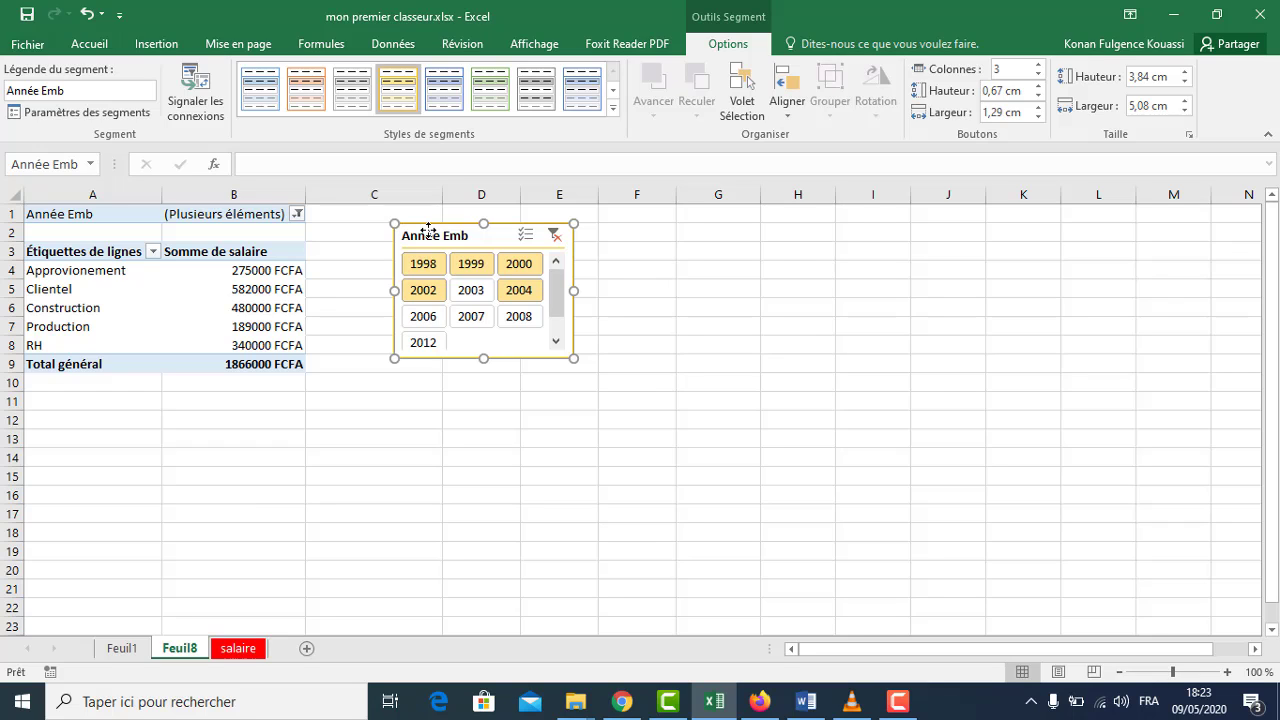
Step: Filter the pivot table through the resized slicer by 2003, 1998 and 1999, one year at a time
left_click(468, 292)
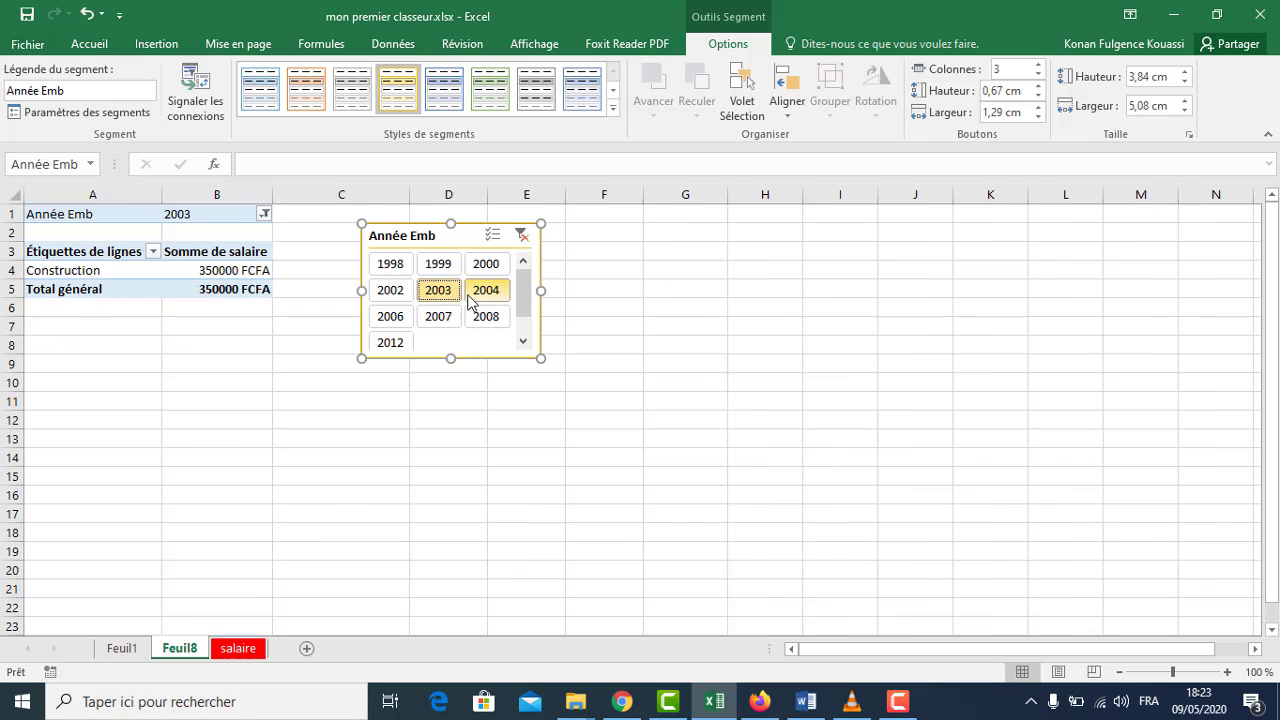
left_click(390, 265)
left_click(437, 267)
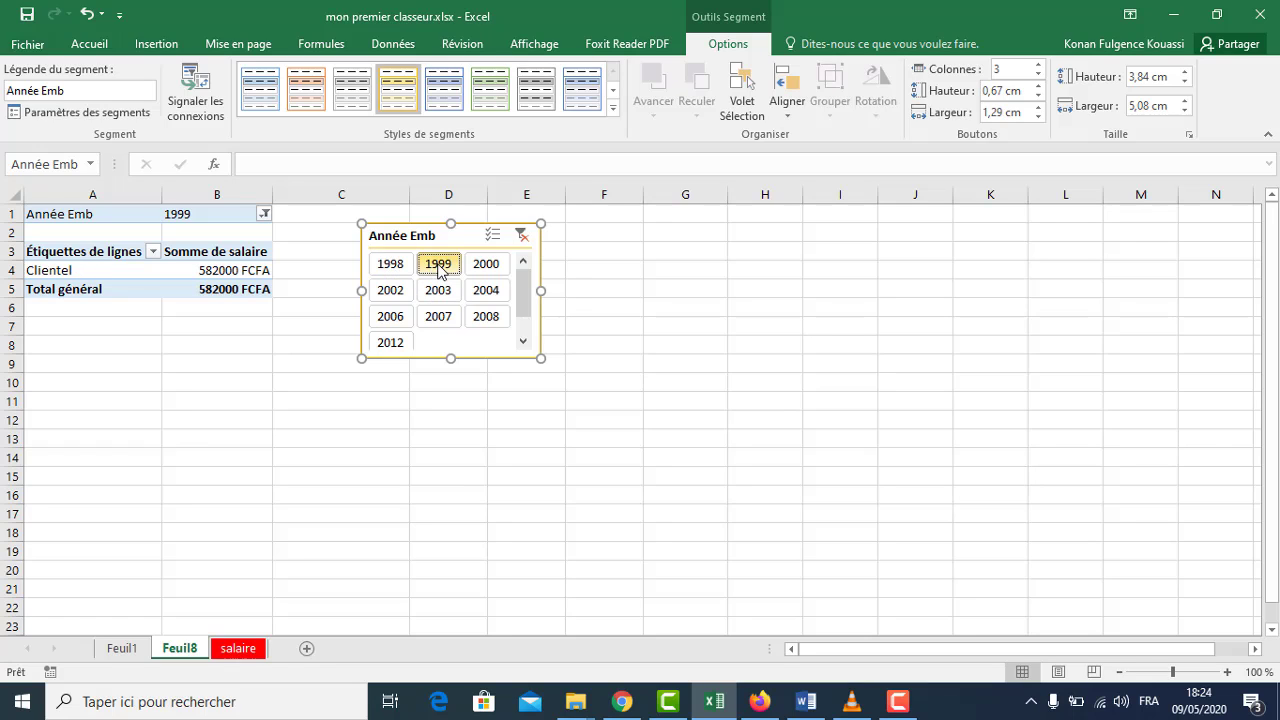
Step: Select the years 2002, 2003, 2007 and 2012 together in the Année Emb slicer
left_click(389, 296)
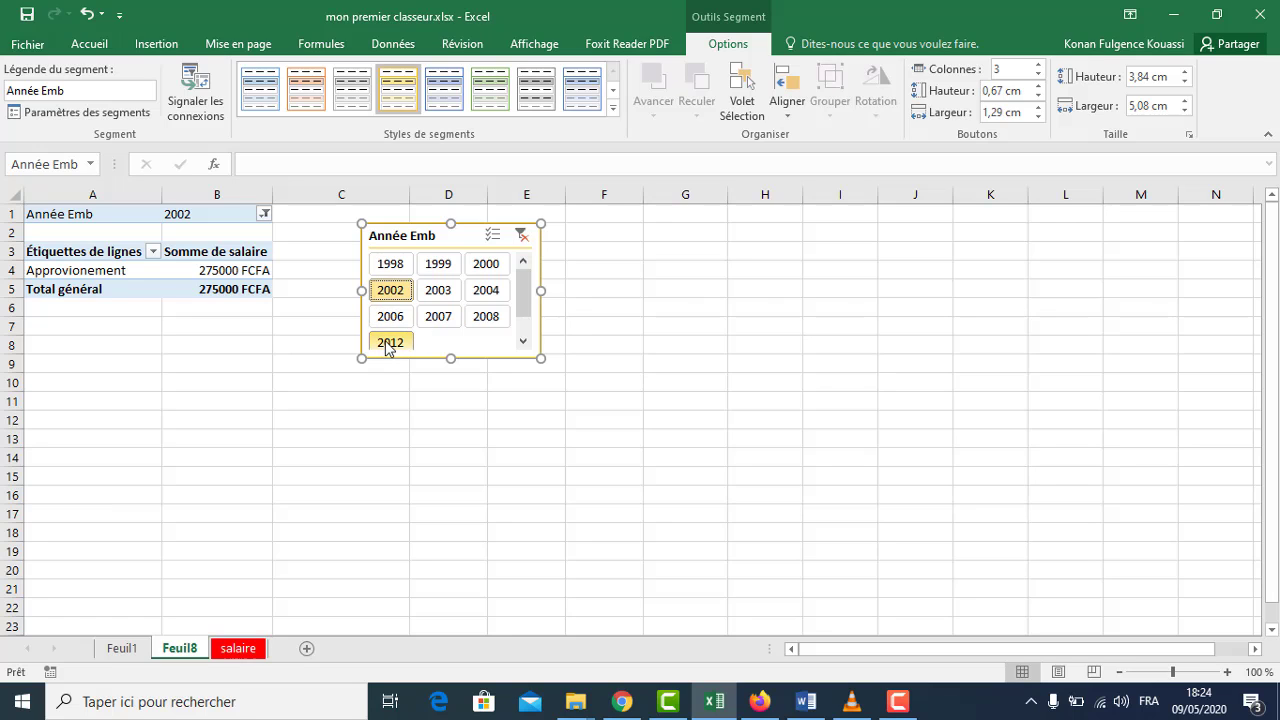
left_click(437, 292, "ctrl")
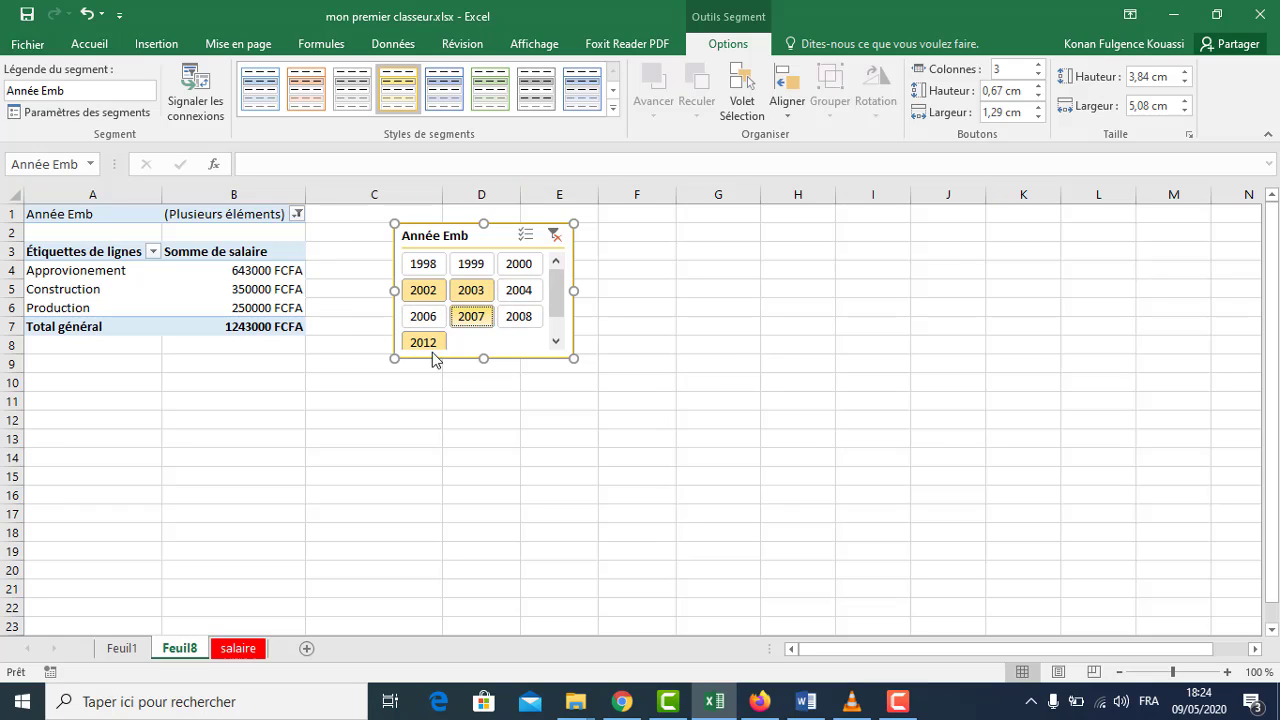
Step: Insert a timeline for the pivot table's Date de Naissance field
left_click(236, 273)
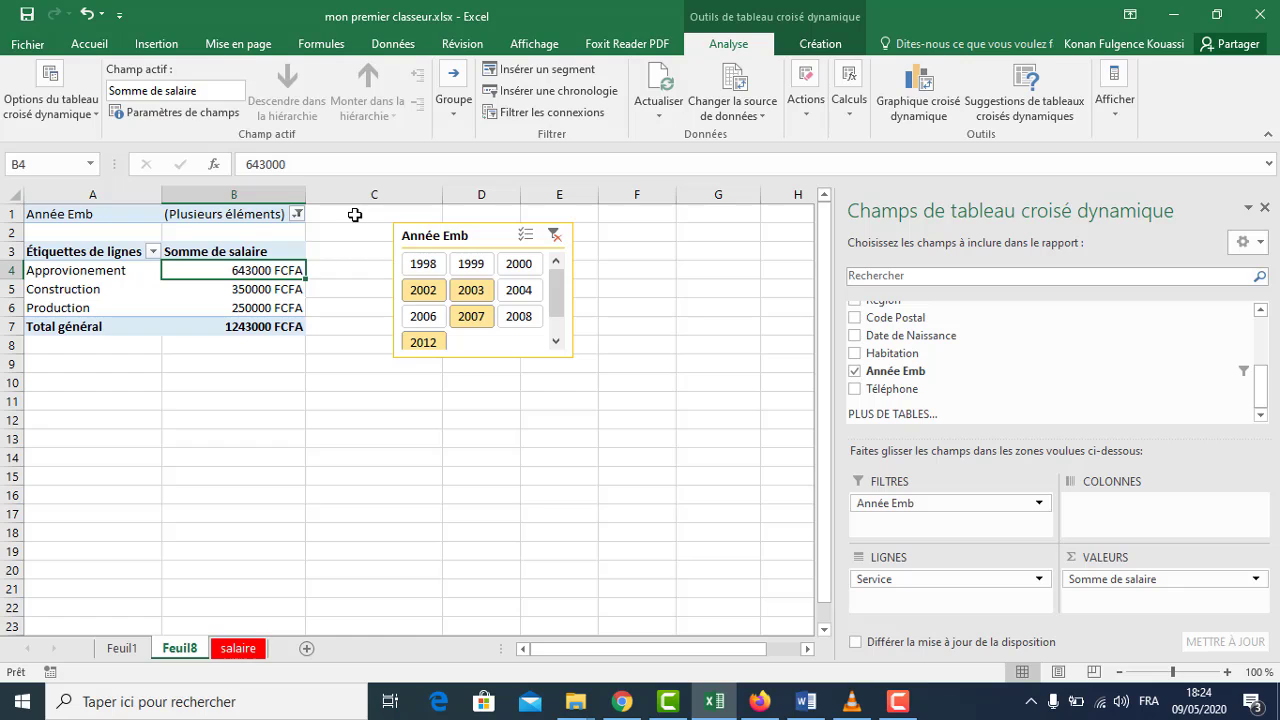
left_click(553, 95)
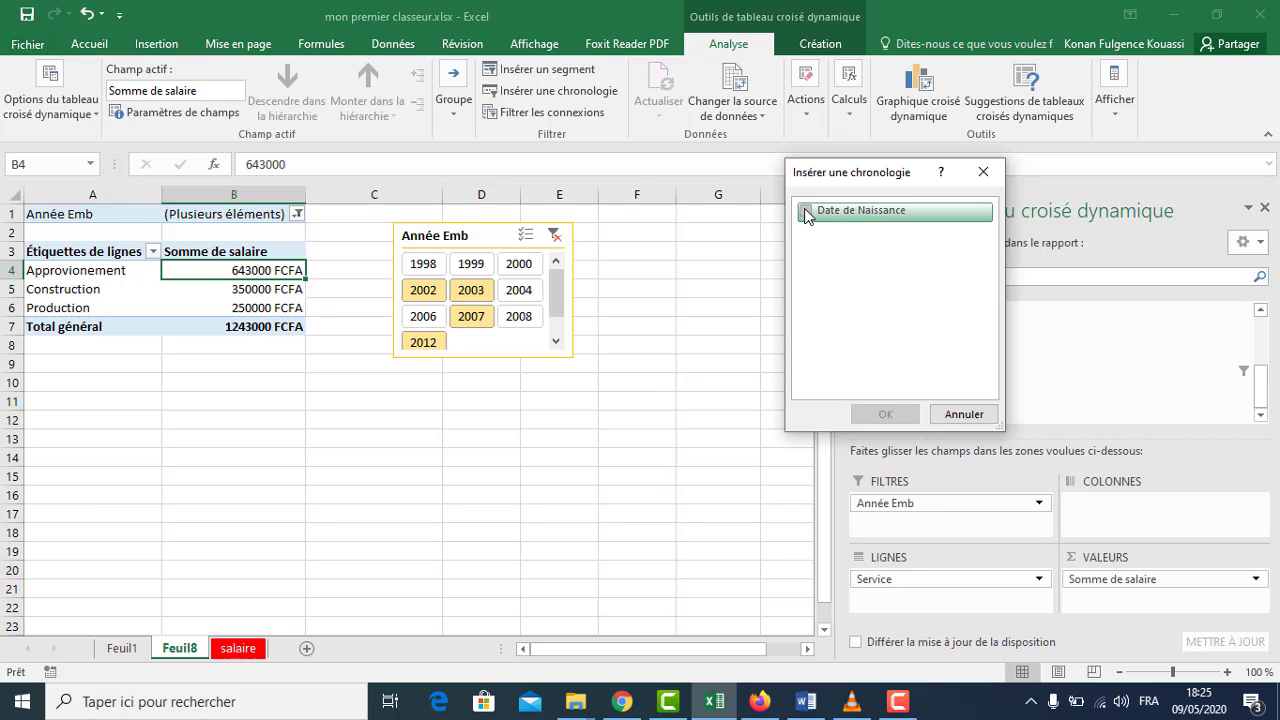
left_click(807, 211)
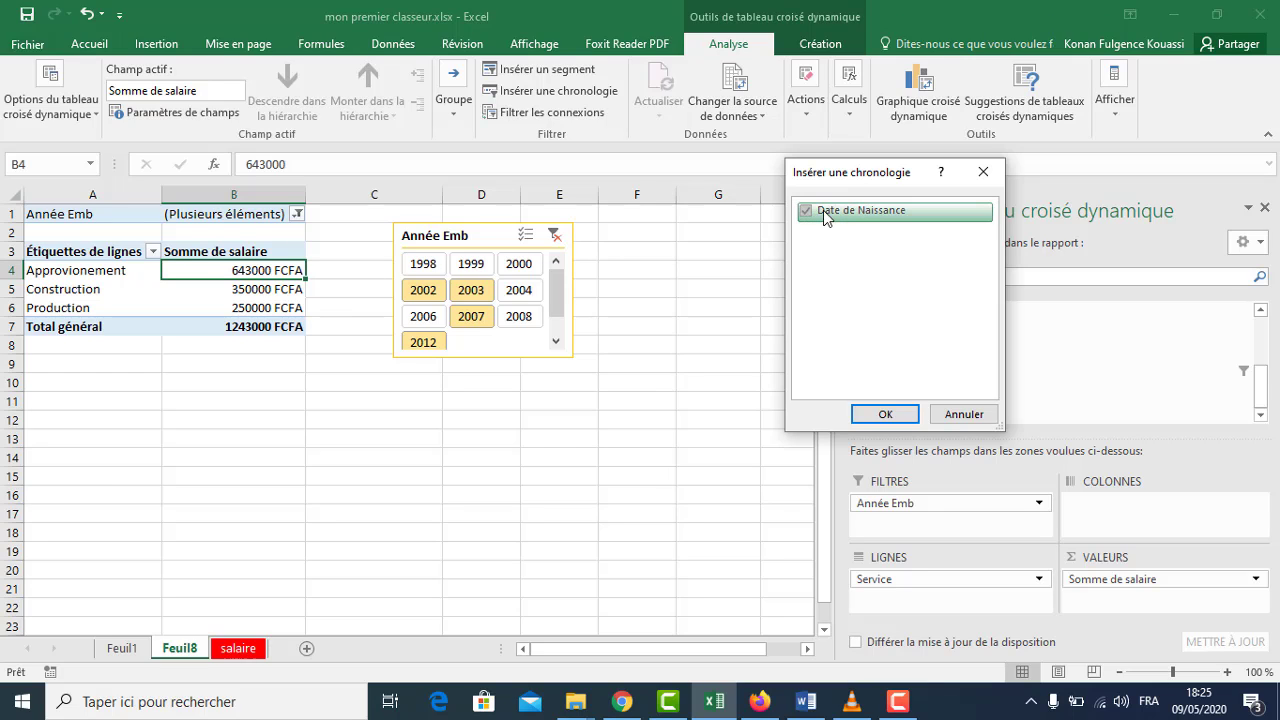
left_click(886, 424)
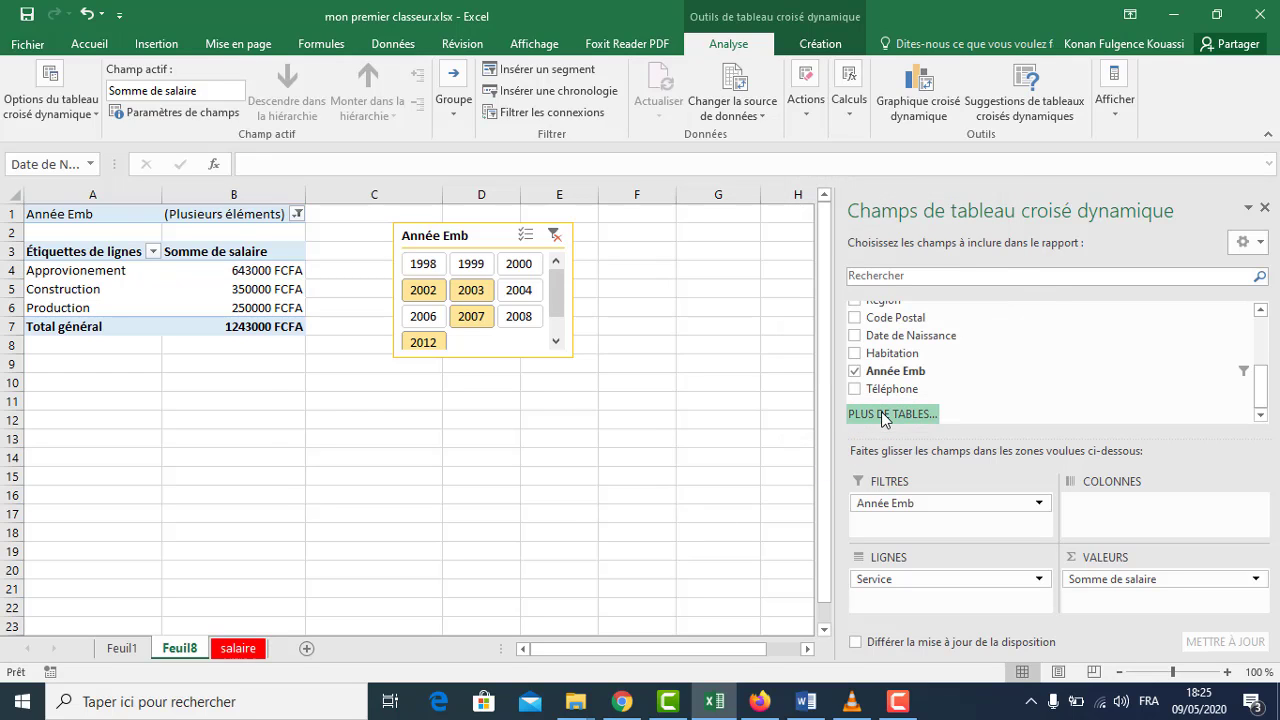
Step: Set the time level of the Date de Naissance timeline to ANNÉES
left_click(489, 443)
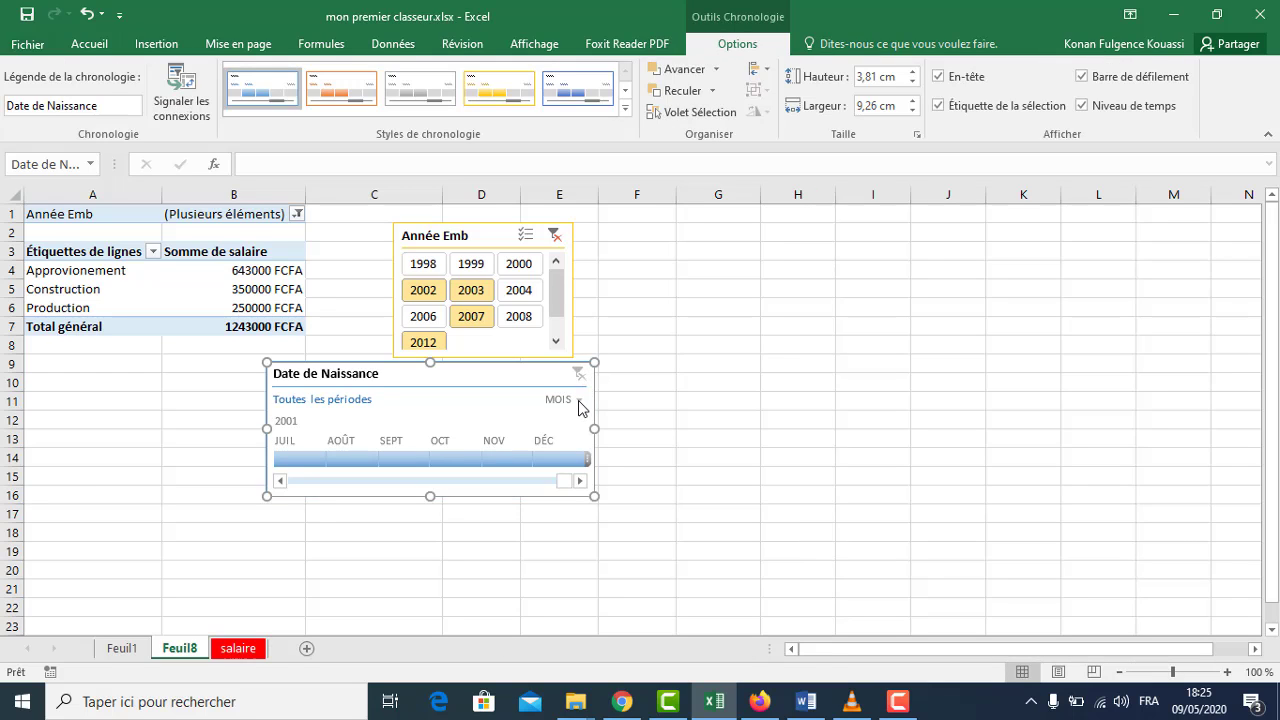
left_click(580, 400)
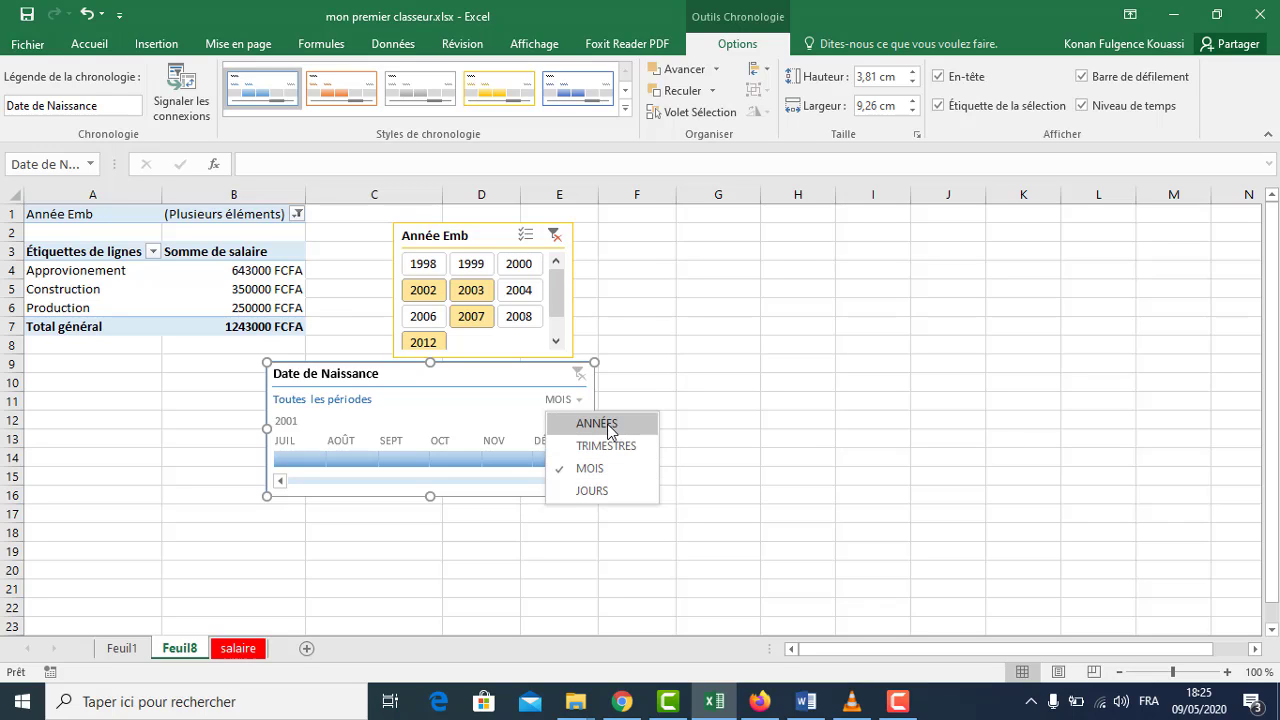
left_click(608, 425)
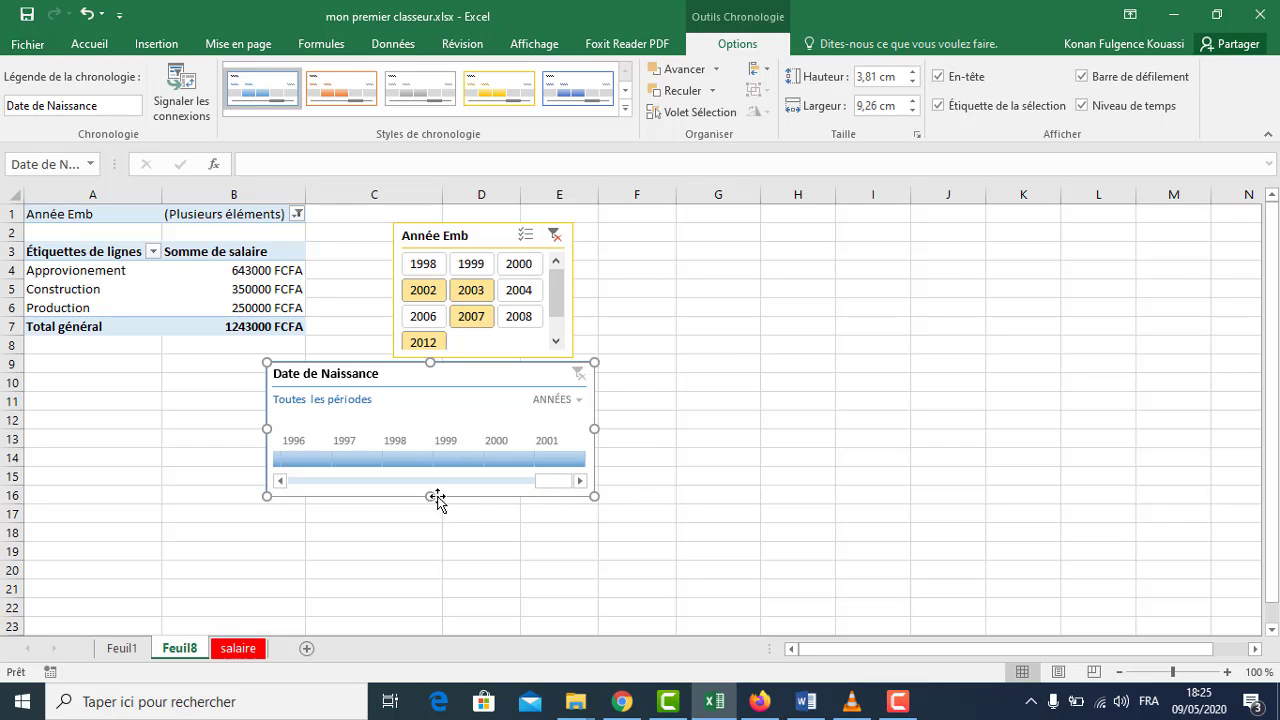
Step: Enlarge the Date de Naissance timeline to about 4,87 cm high and 10,16 cm wide, and apply the orange style
left_click_drag(430, 496, 443, 533)
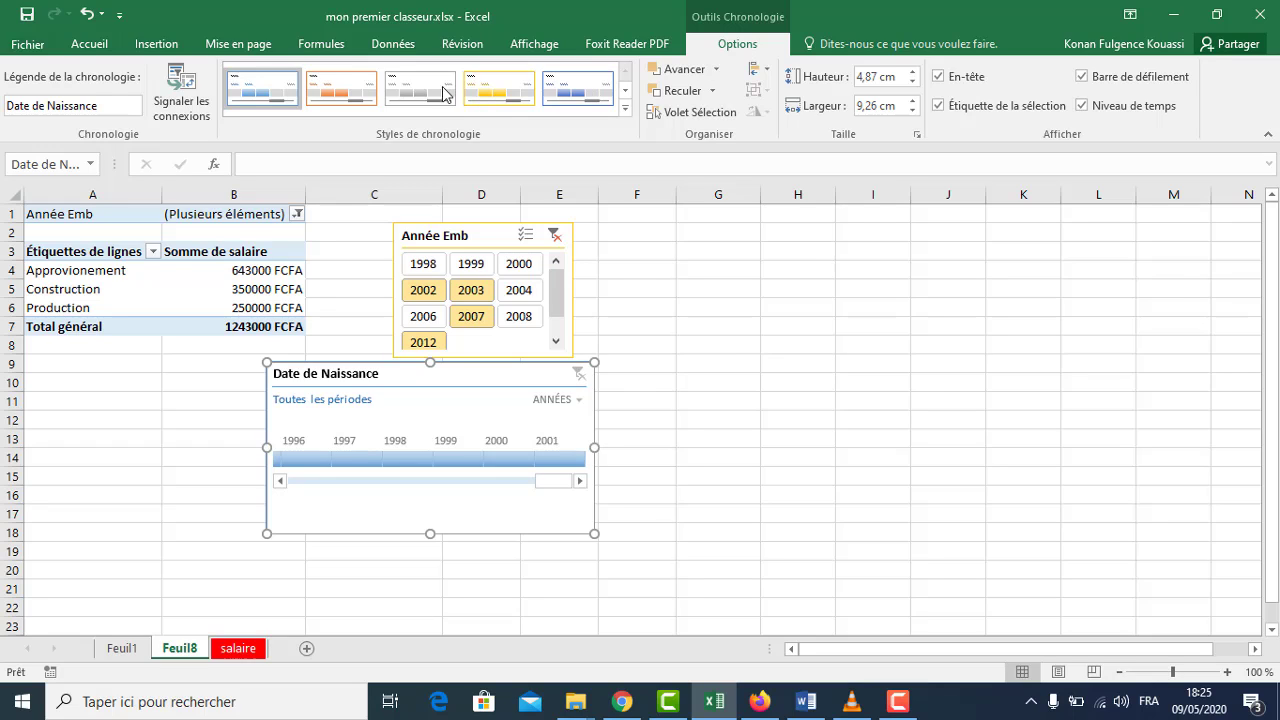
left_click(341, 99)
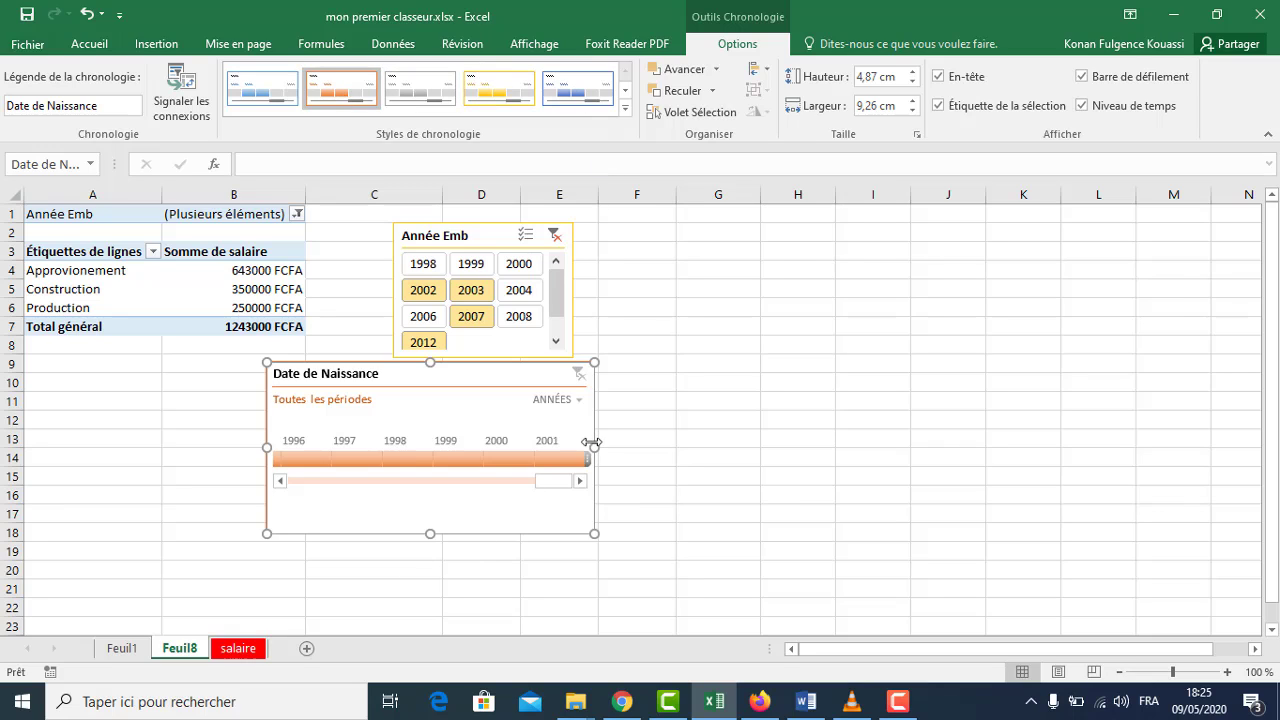
left_click_drag(593, 444, 625, 433)
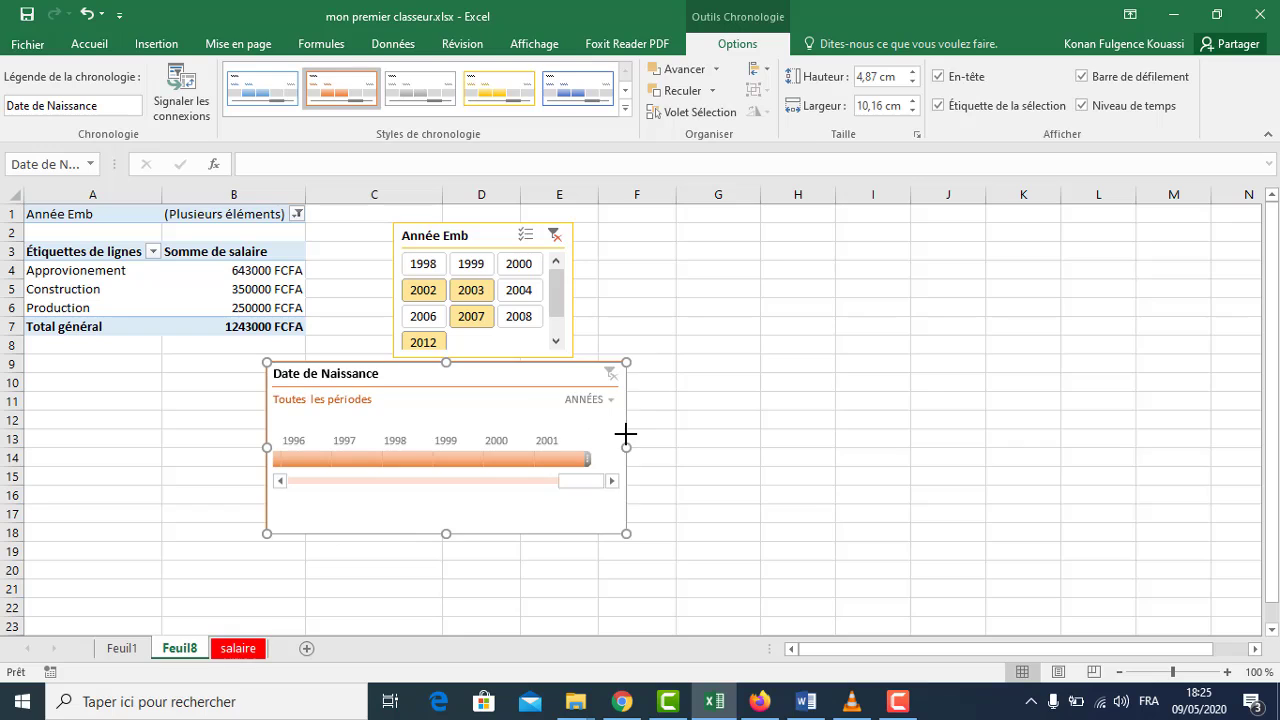
Step: Filter the pivot table through the Date de Naissance timeline by 1996, 1997 and 1998, one year at a time
left_click(298, 462)
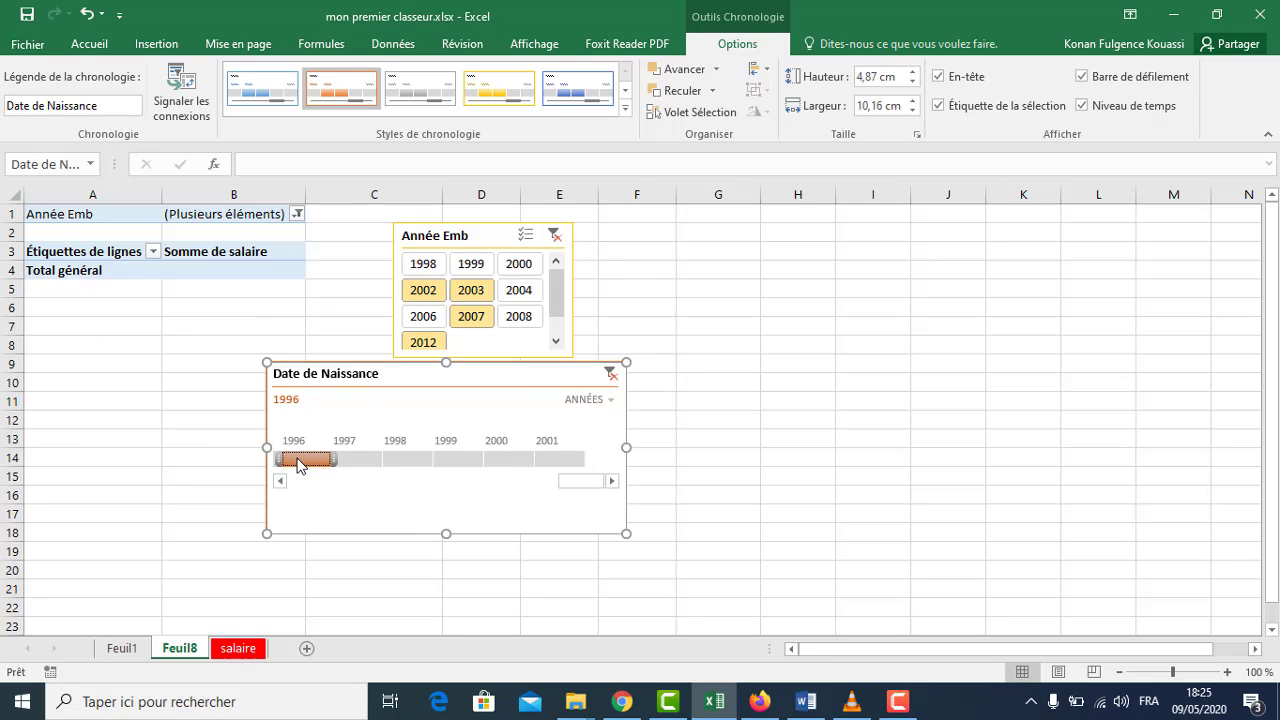
left_click(364, 463)
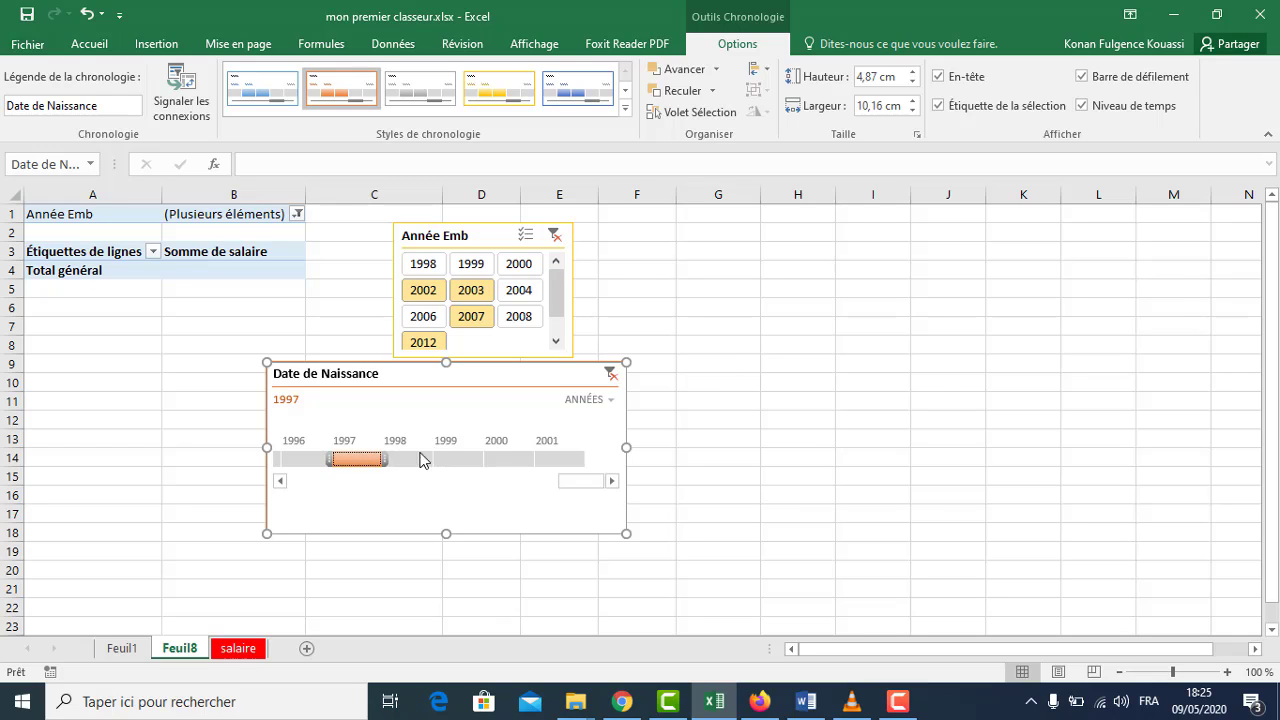
left_click(412, 460)
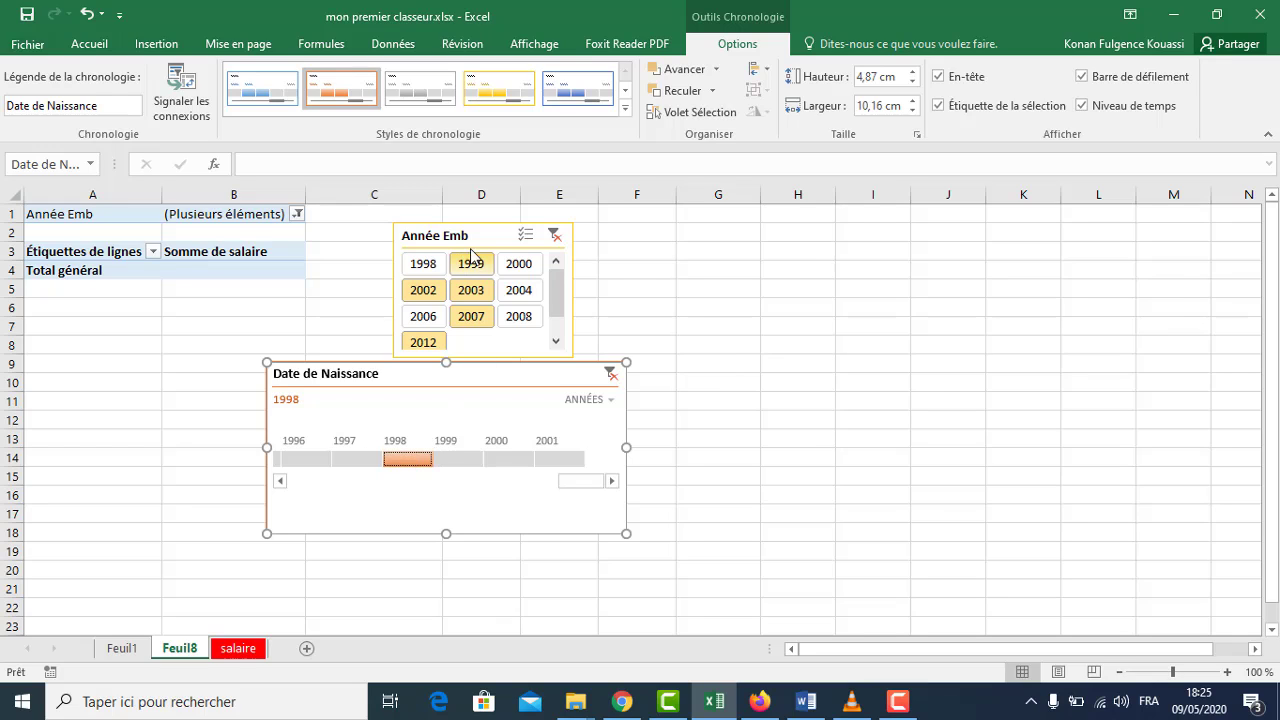
Step: Pick 1998 and then all years in the Année Emb slicer, and filter the timeline by 1997, 1999, 2000 and 2001 in turn
left_click(437, 269)
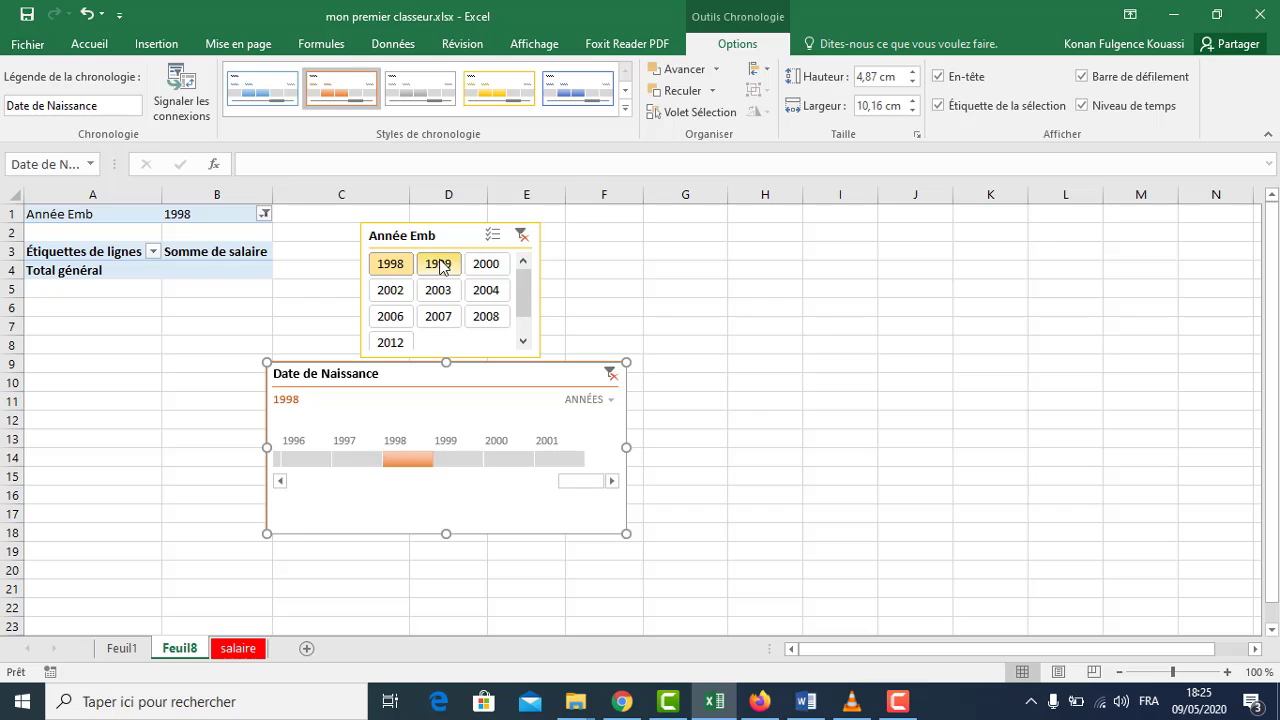
mouse_move(440, 266)
left_mouse_down()
mouse_move(483, 266)
mouse_move(381, 296)
mouse_move(493, 296)
mouse_move(500, 322)
mouse_move(390, 322)
mouse_move(390, 346)
left_mouse_up()
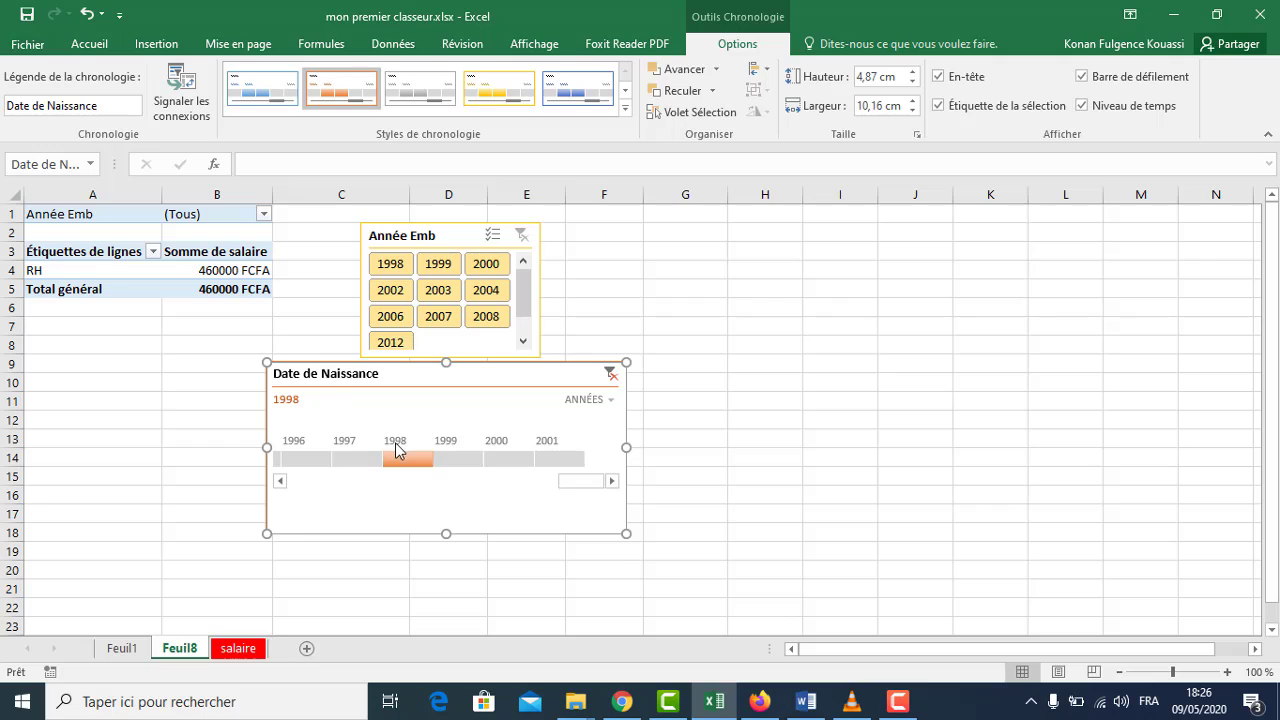
left_click(347, 458)
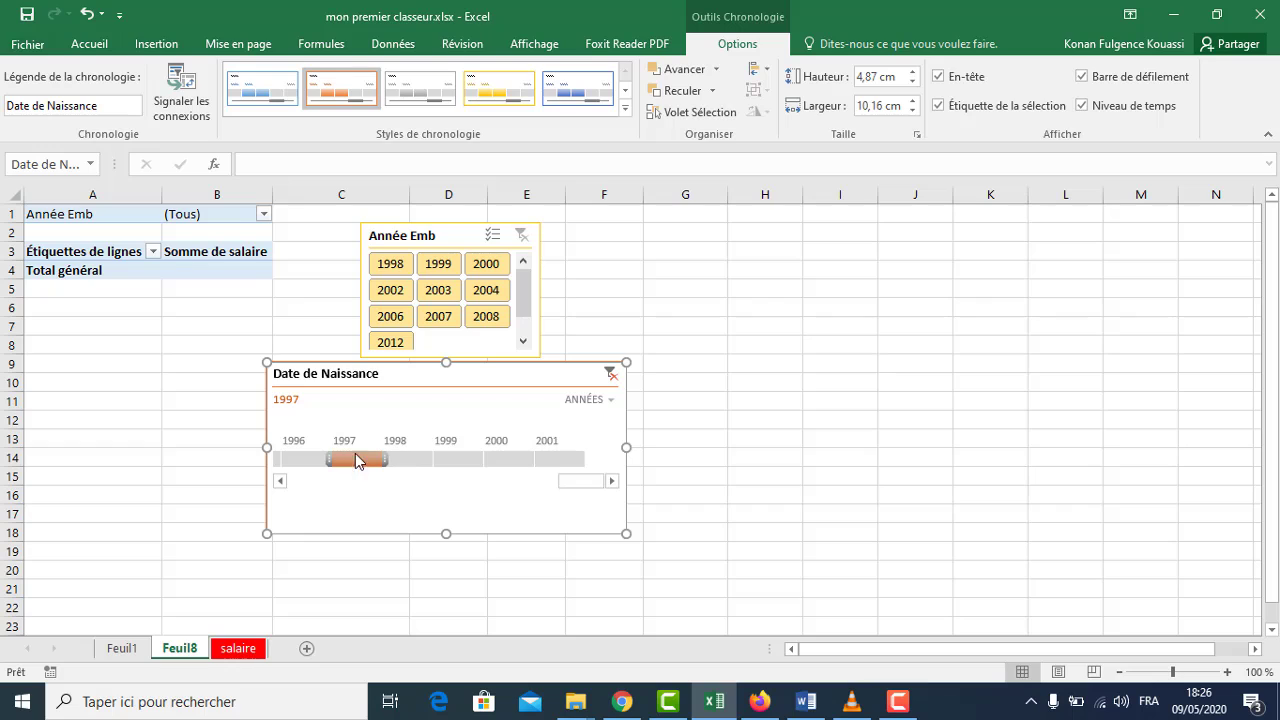
left_click(466, 460)
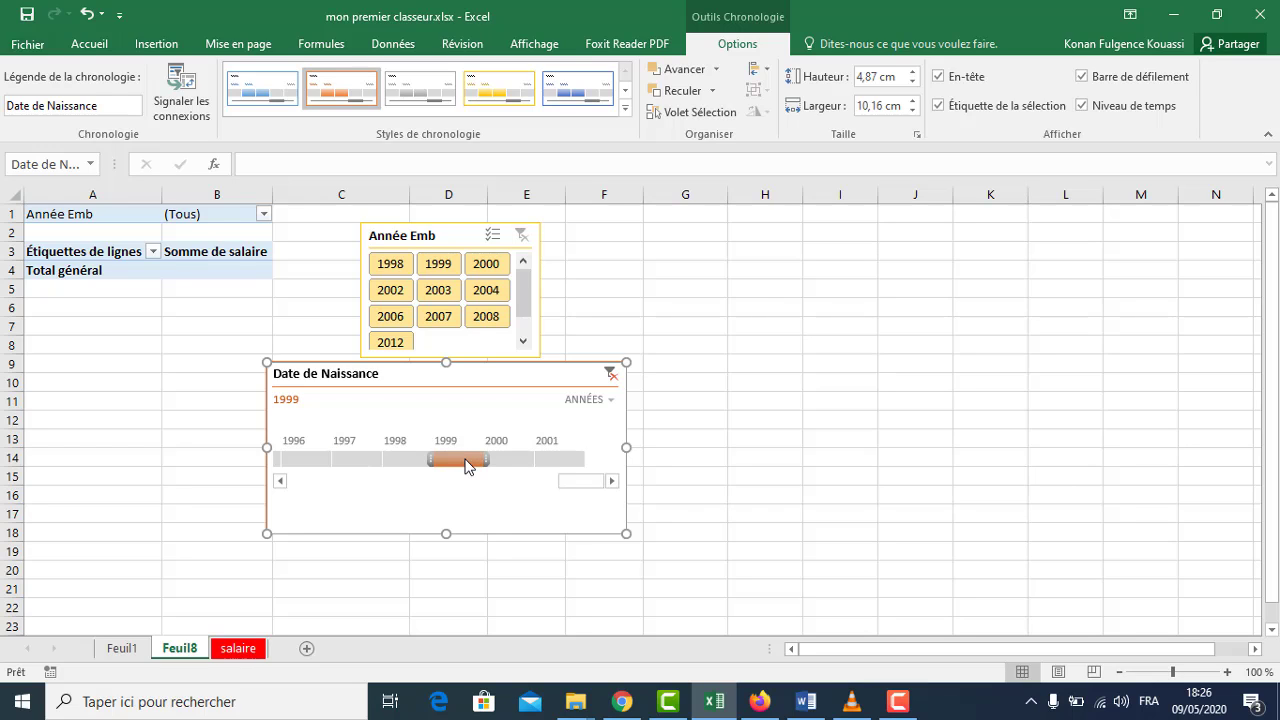
left_click(505, 462)
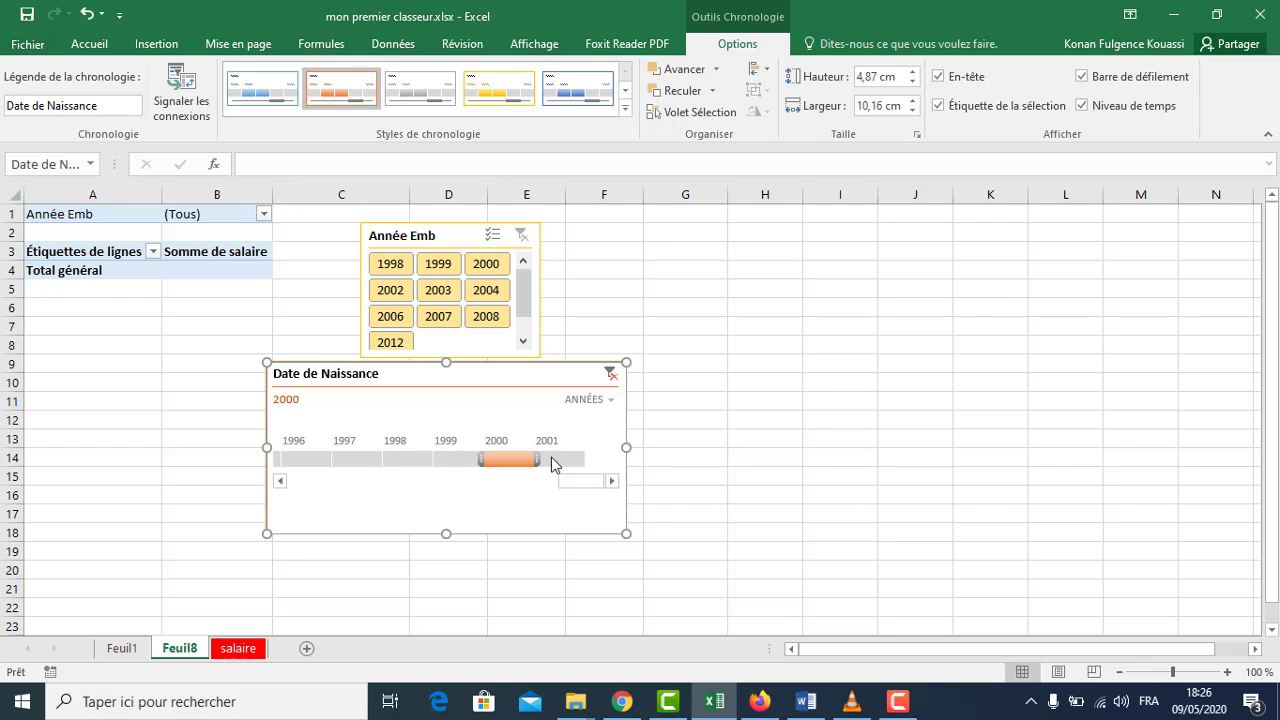
left_click(559, 462)
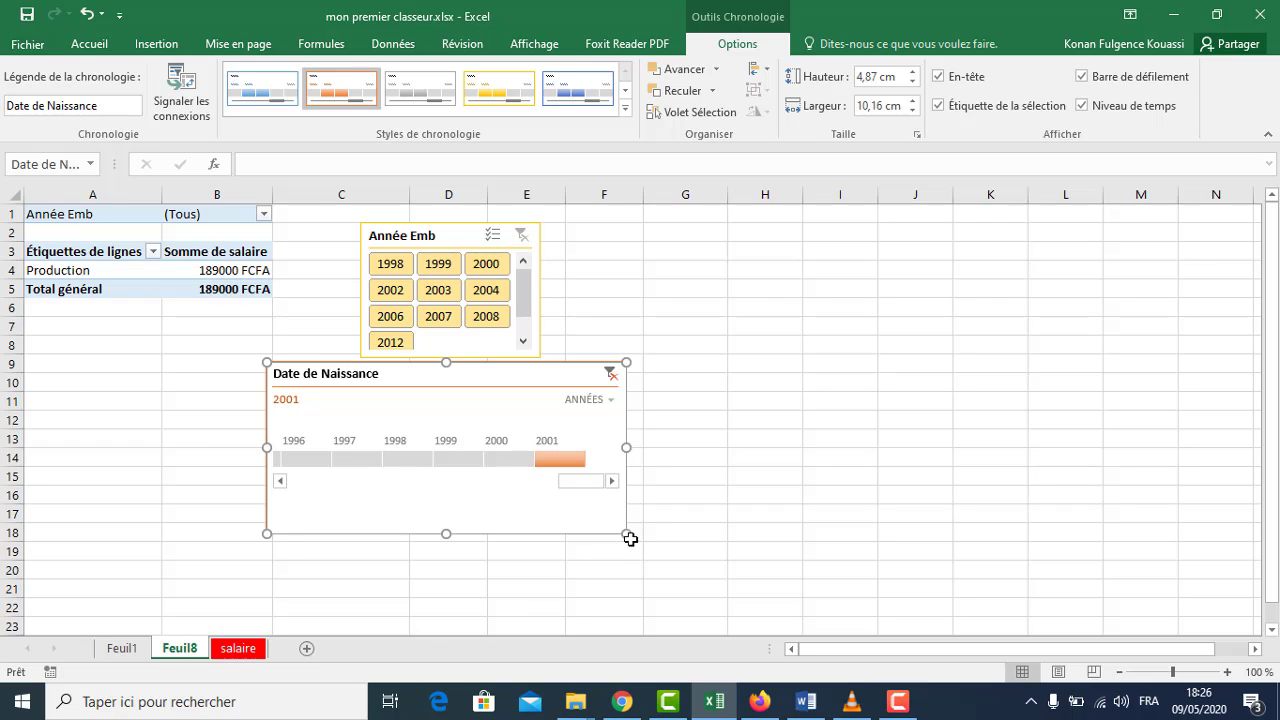
Step: Combine timeline year 2000 with slicer years 2012 and 1998 in turn, and switch the timeline to 1996
left_click(516, 463)
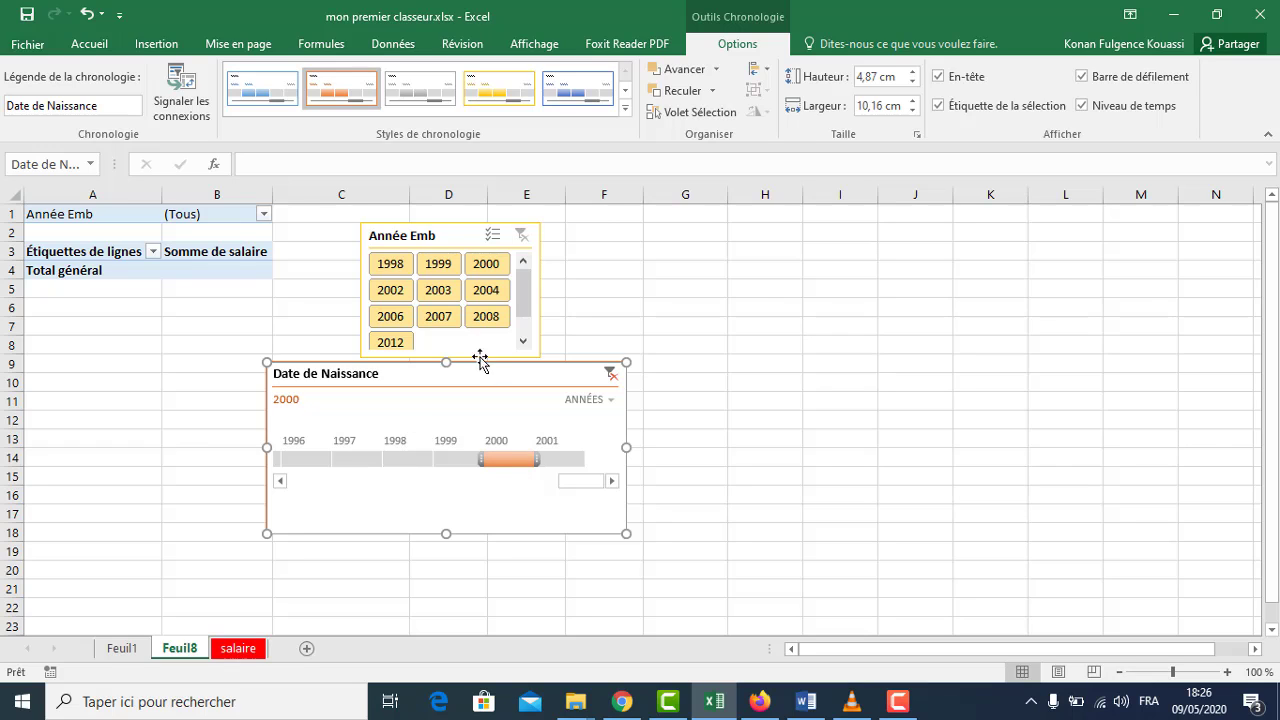
left_click(388, 345)
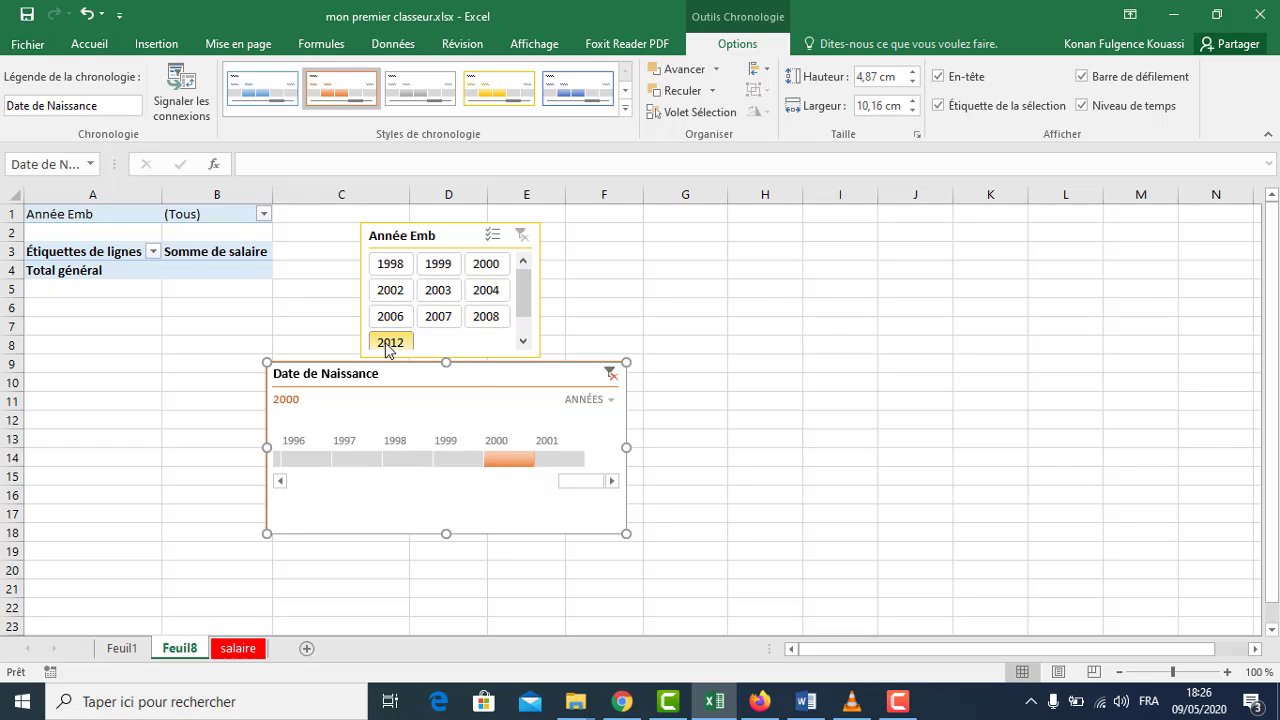
left_click(390, 264)
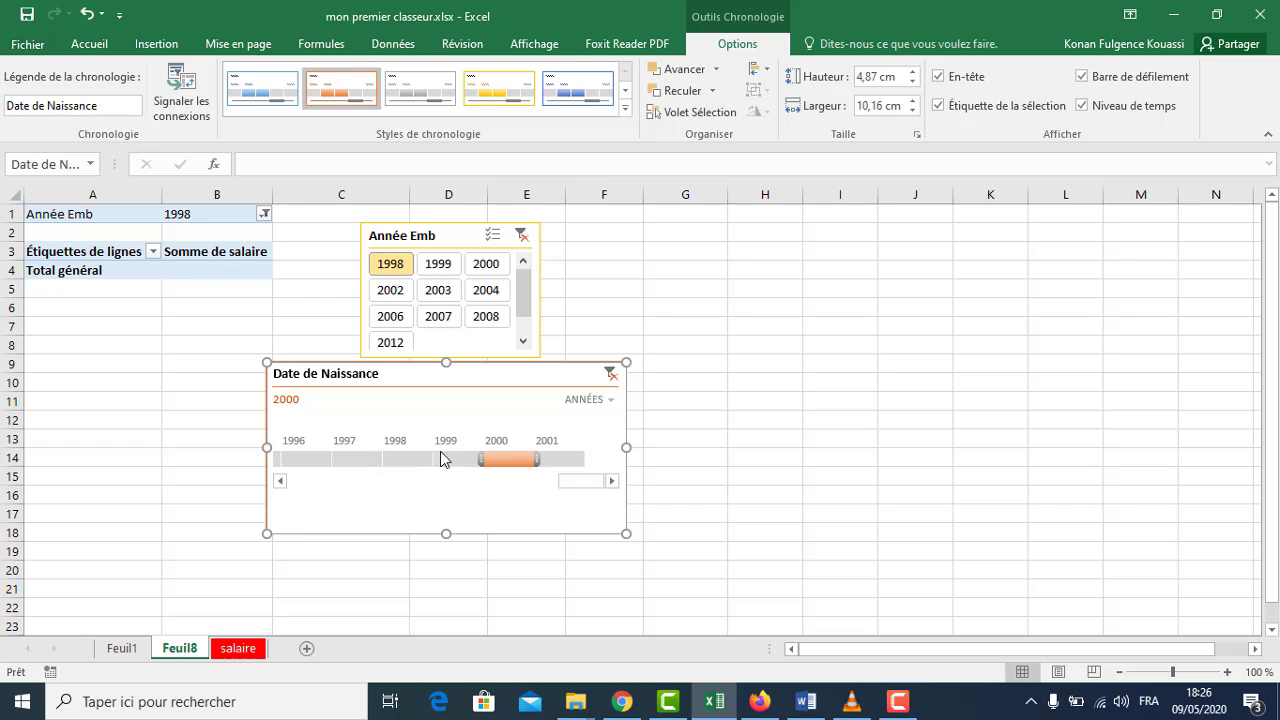
left_click(318, 461)
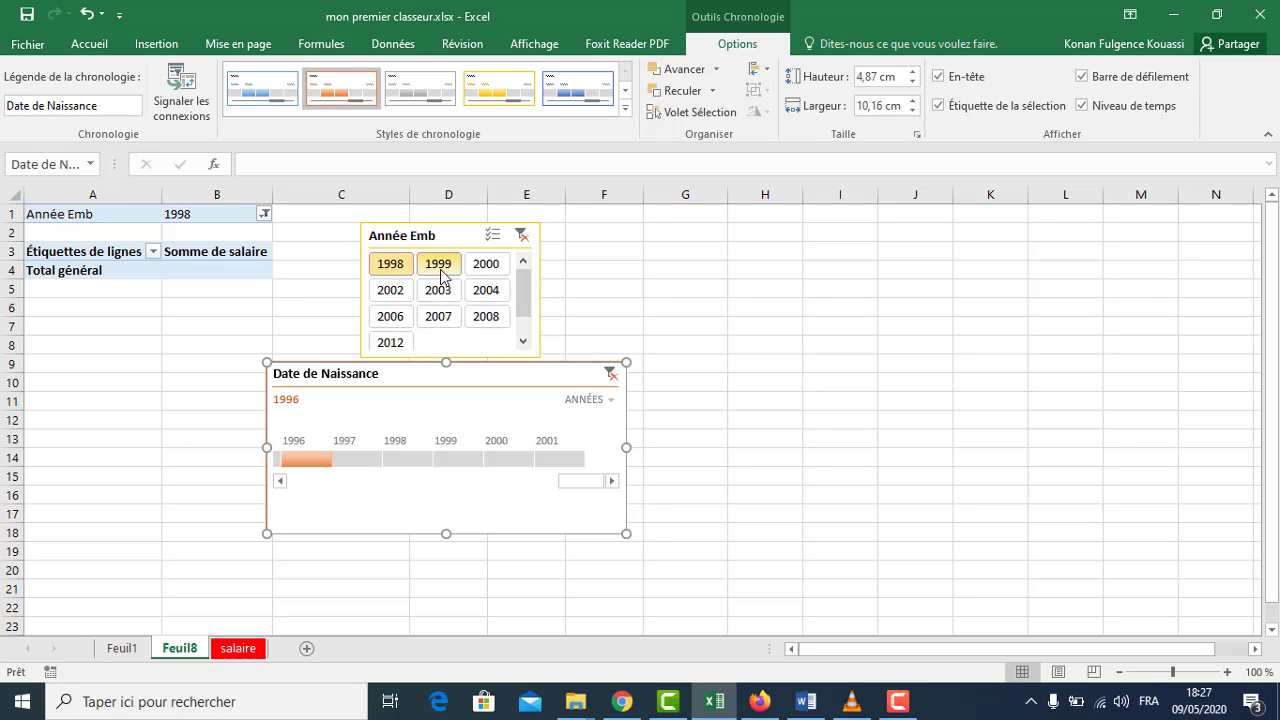
Step: Clear the filters of the Année Emb slicer and the timeline, and move the timeline directly beside the slicer
left_click(521, 236)
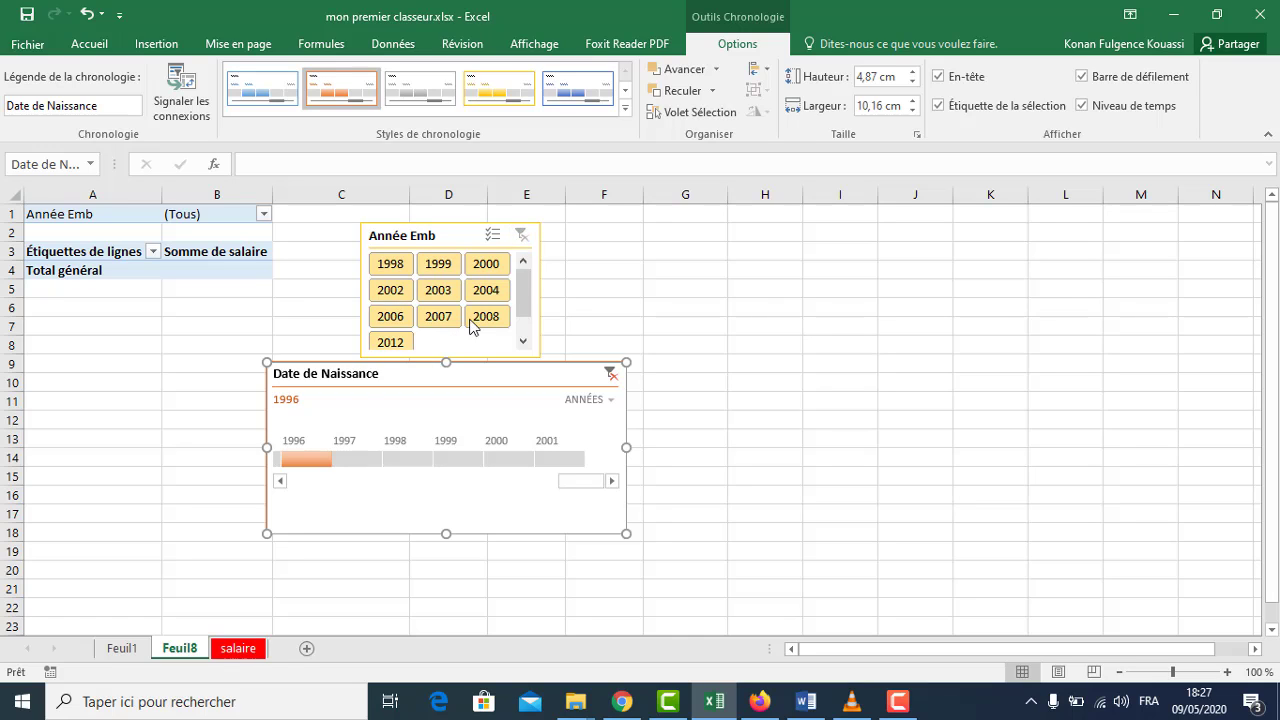
left_click(610, 374)
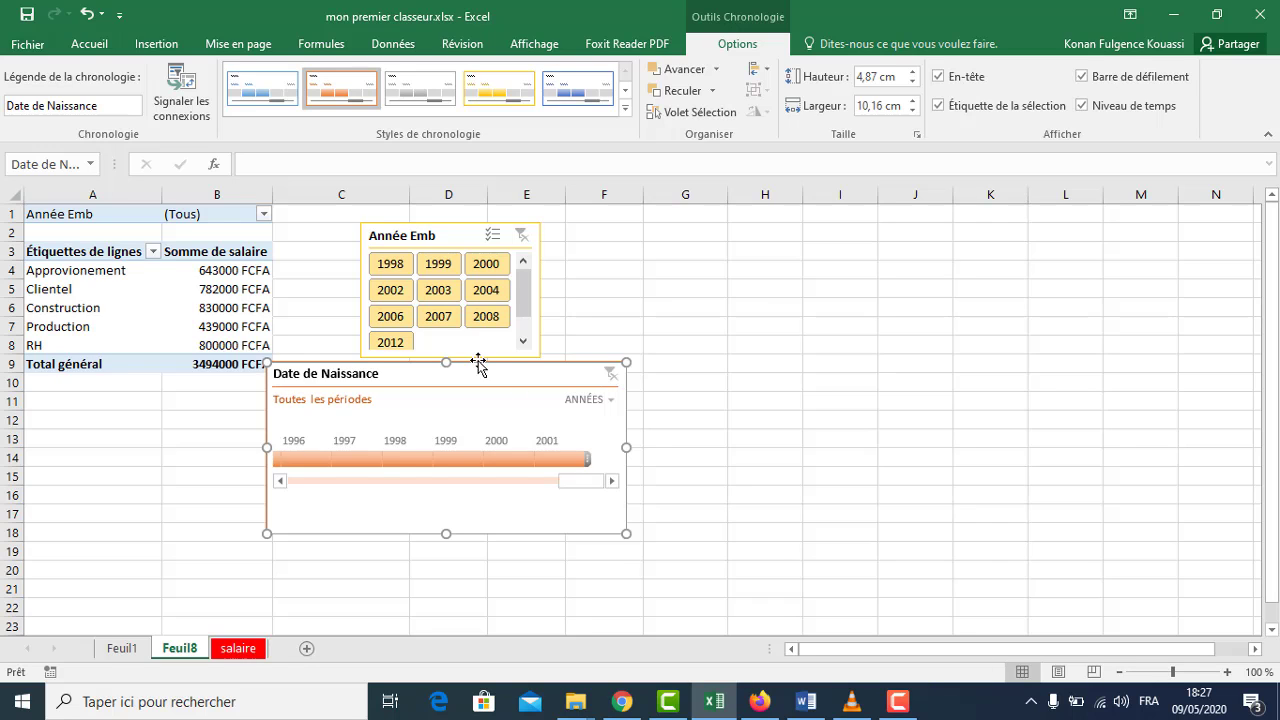
left_click_drag(492, 376, 770, 230)
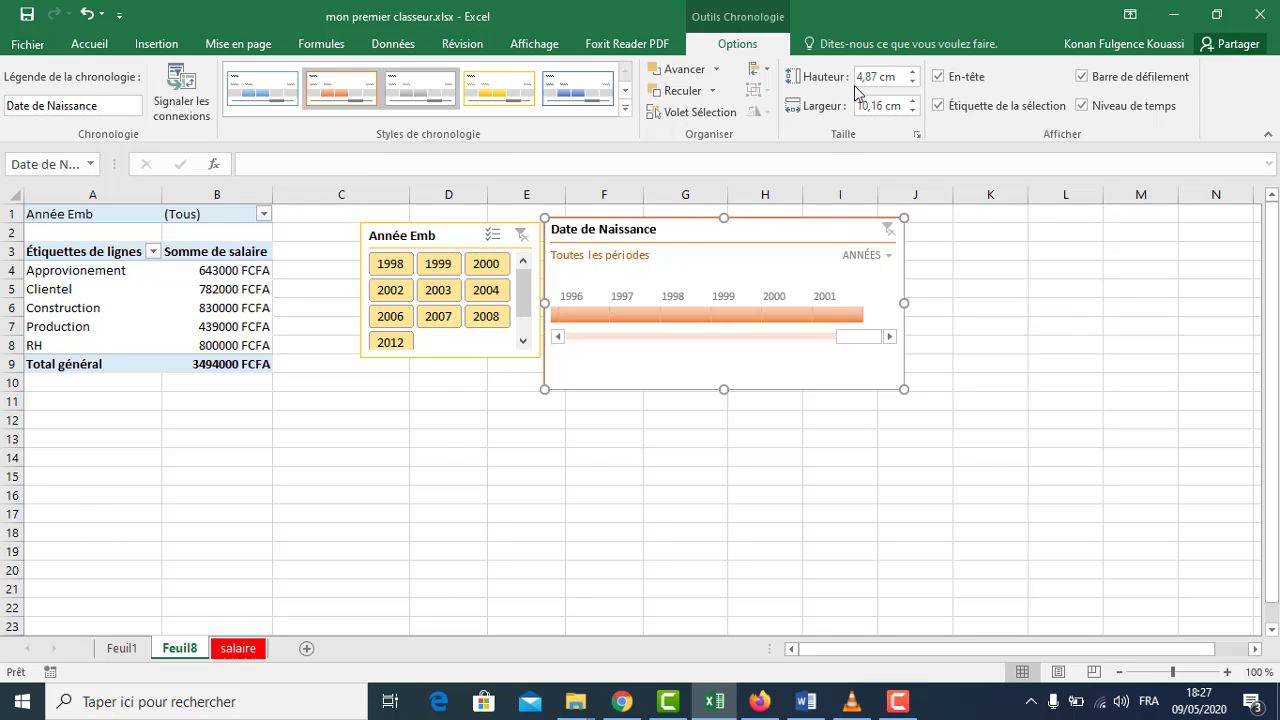
Step: Rename the pivot table sheet Feuil8 as tcd1
right_click(181, 649)
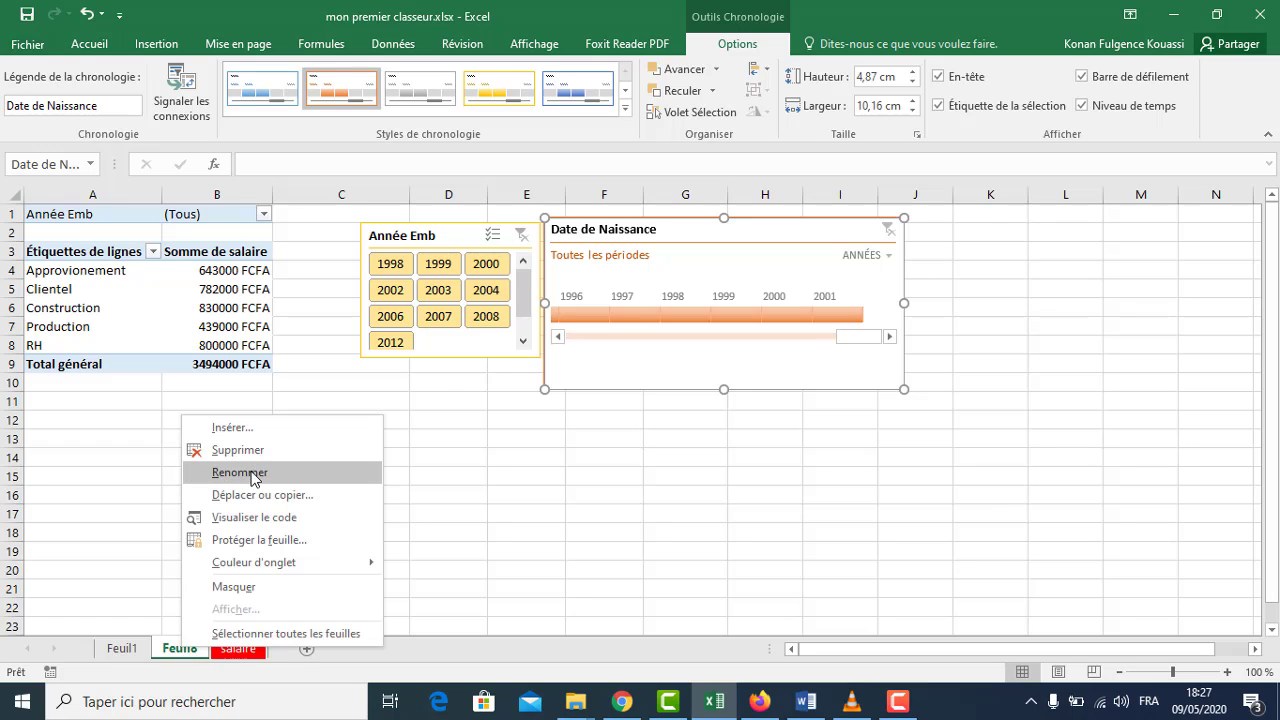
left_click(255, 473)
type("tc")
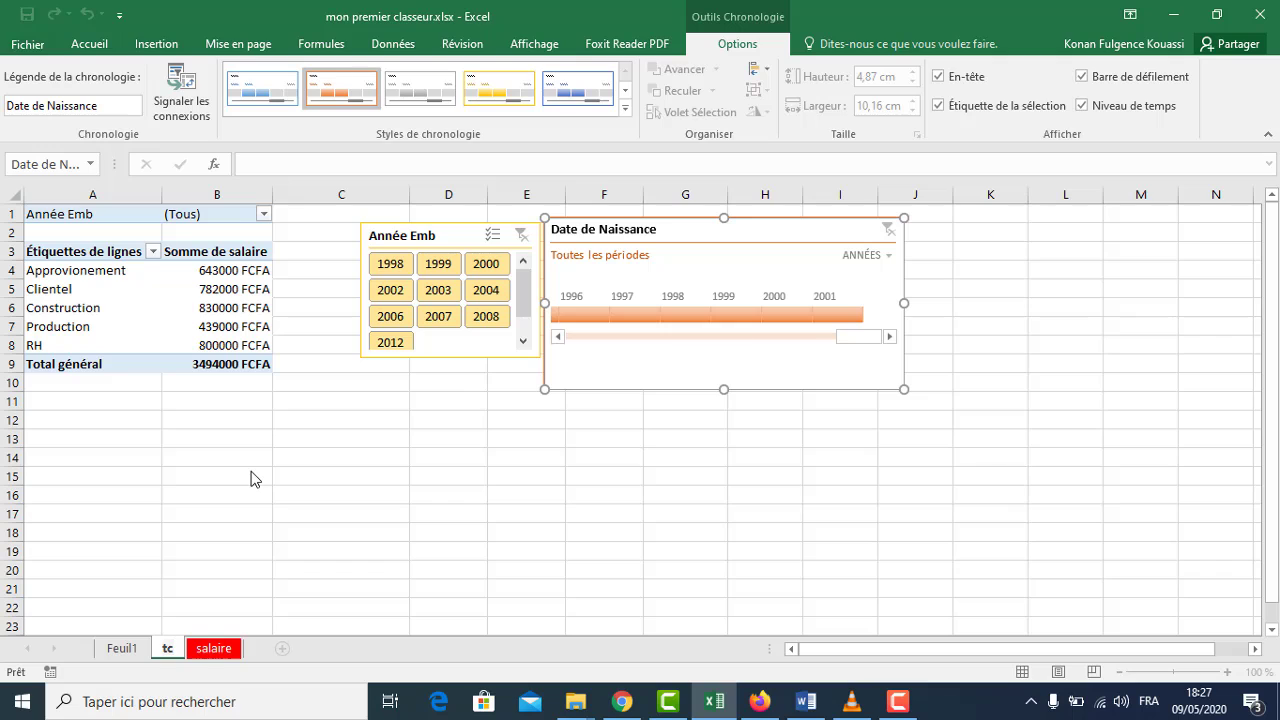
type("d1")
key("Return")
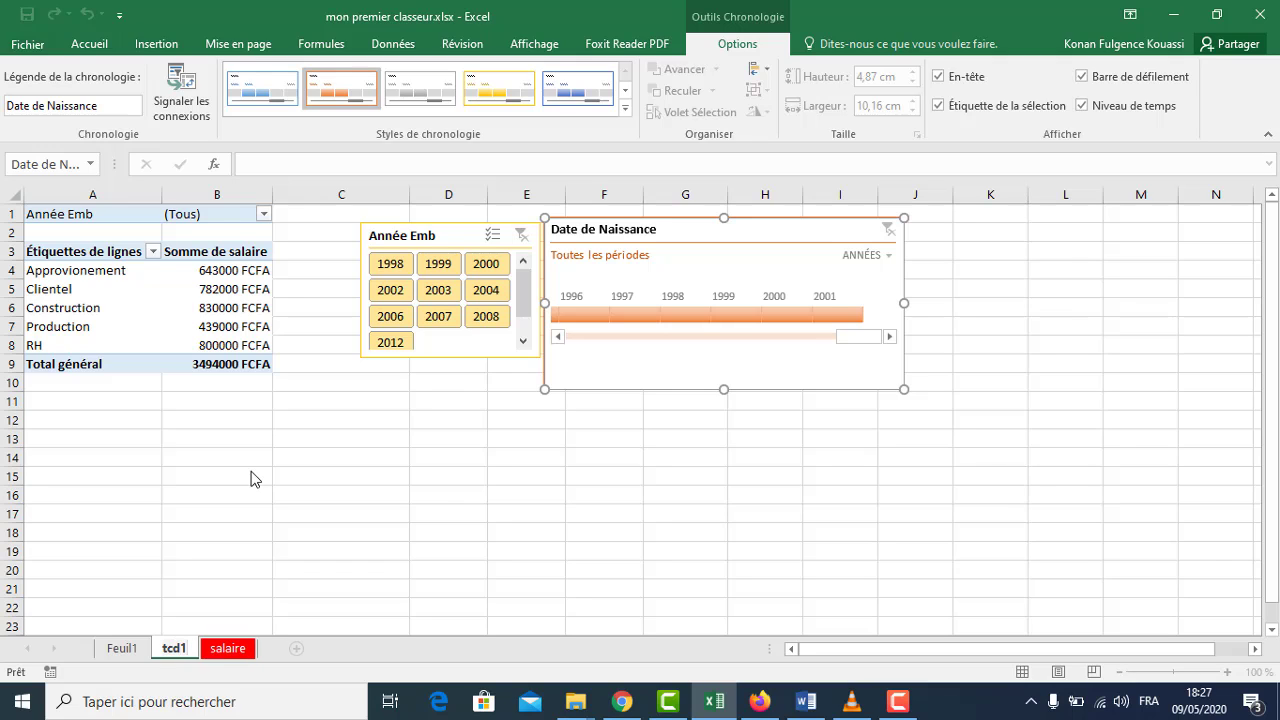
Step: Create a pivot table from the bdsalaire table on the existing sheet tcd1, starting at cell B17
left_click(225, 651)
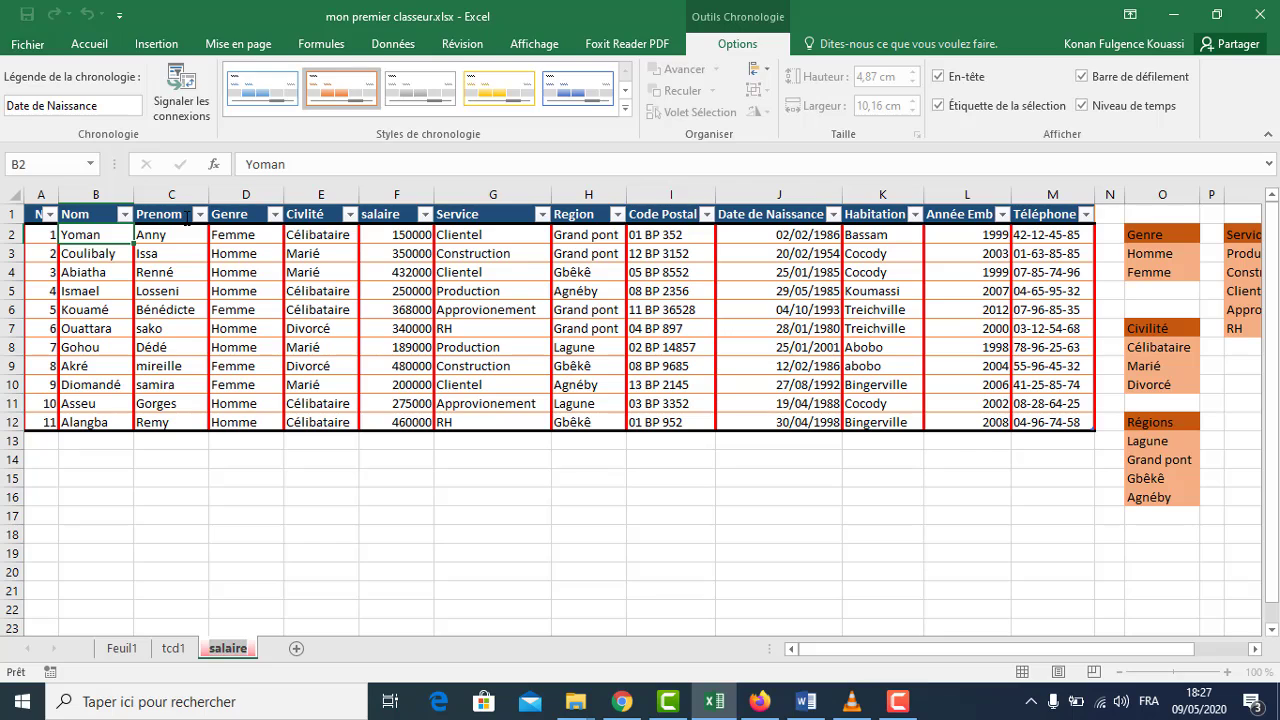
left_click(338, 291)
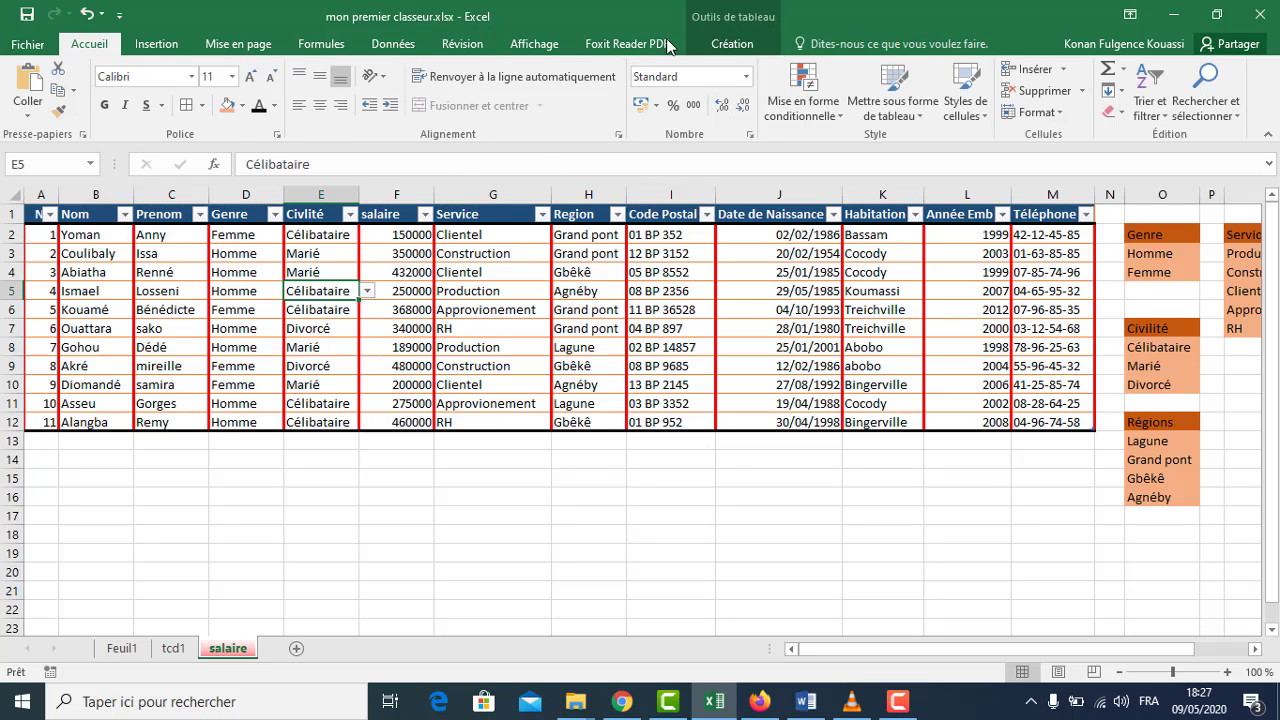
left_click(727, 45)
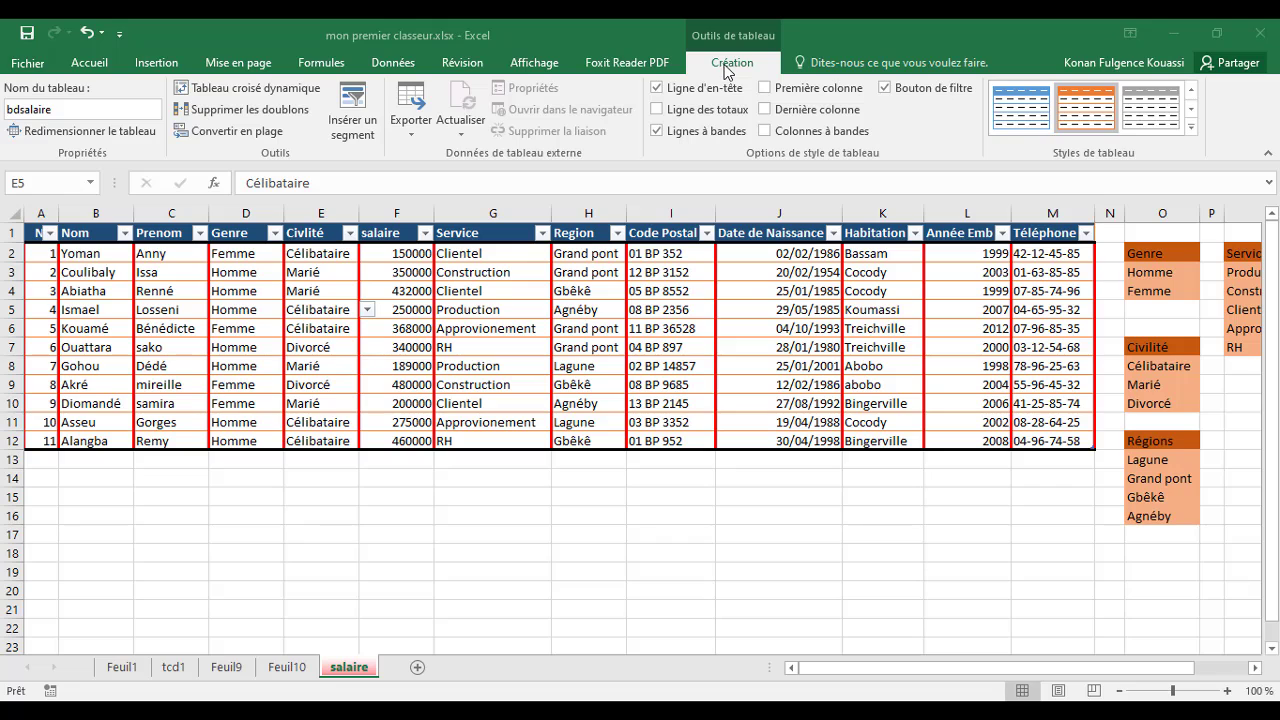
left_click(243, 97)
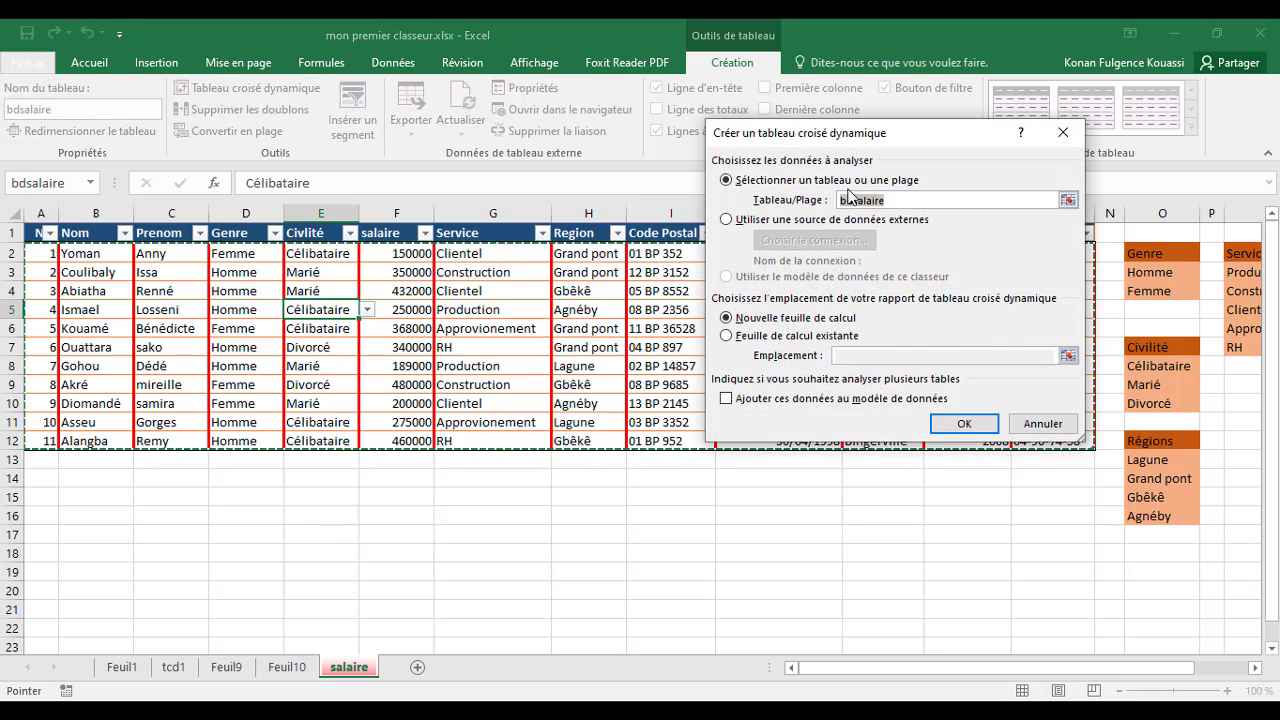
double_click(891, 198)
left_click(726, 337)
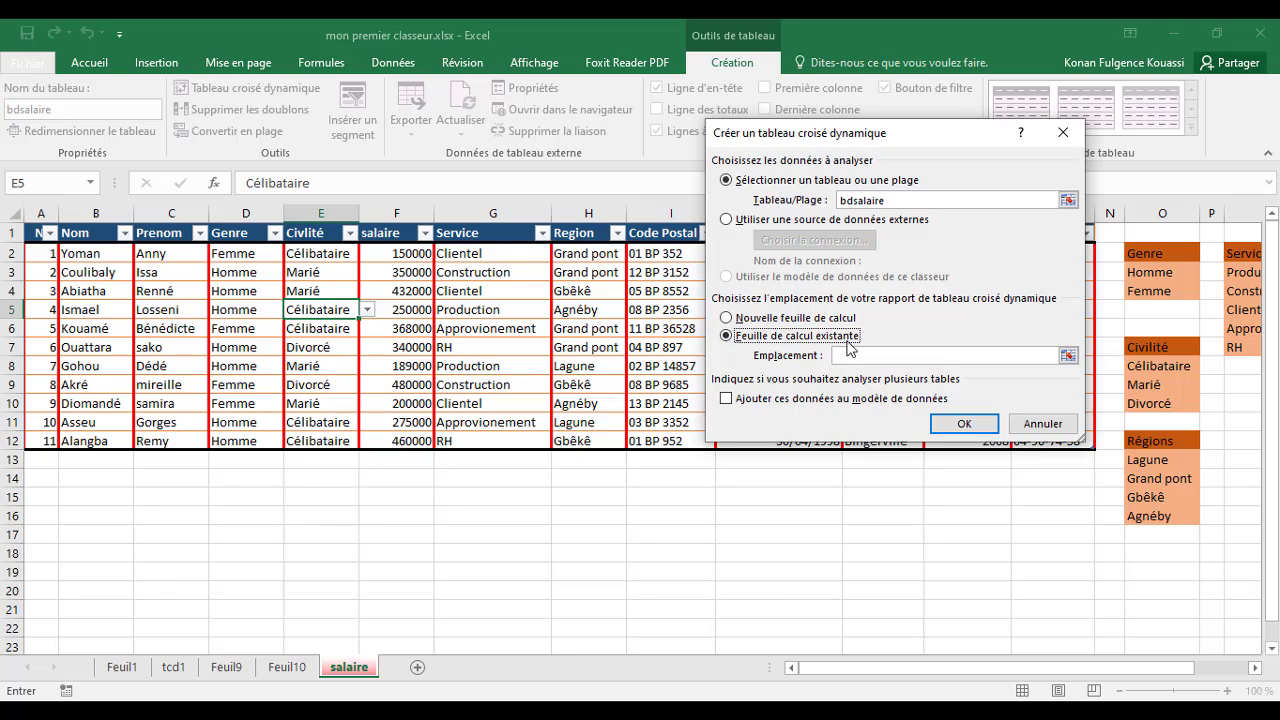
left_click(923, 357)
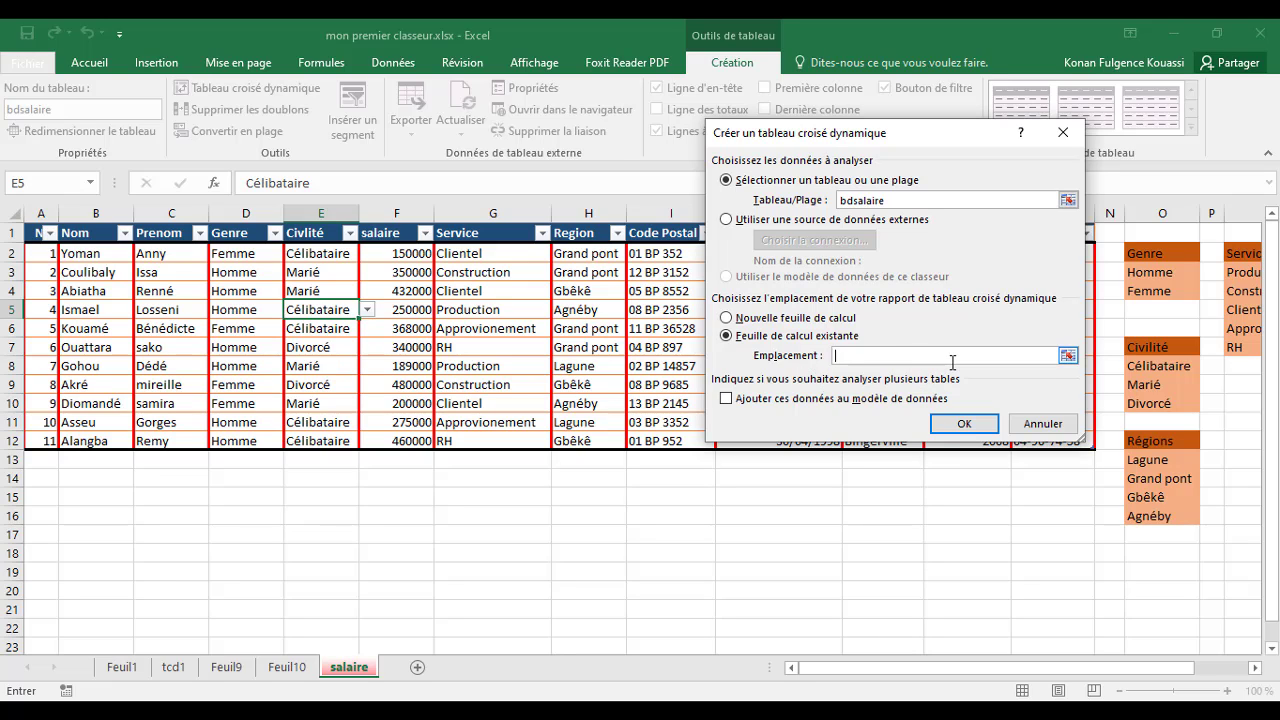
left_click(173, 667)
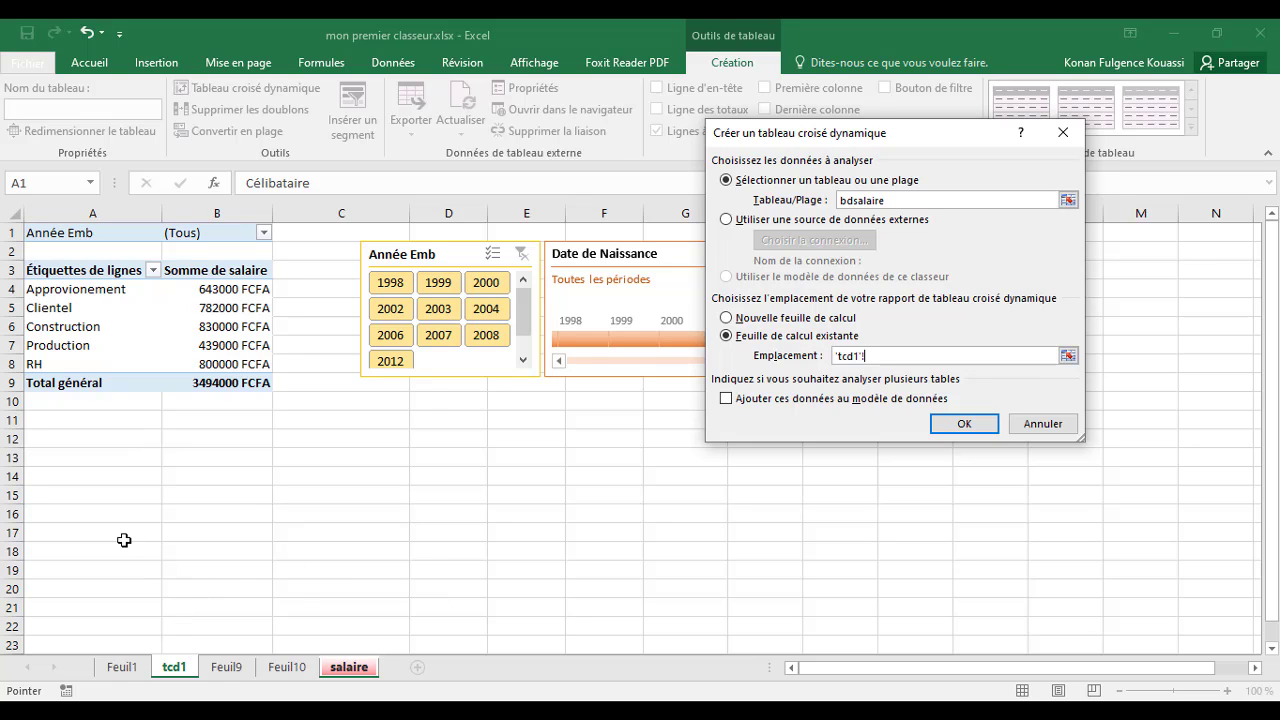
left_click(182, 531)
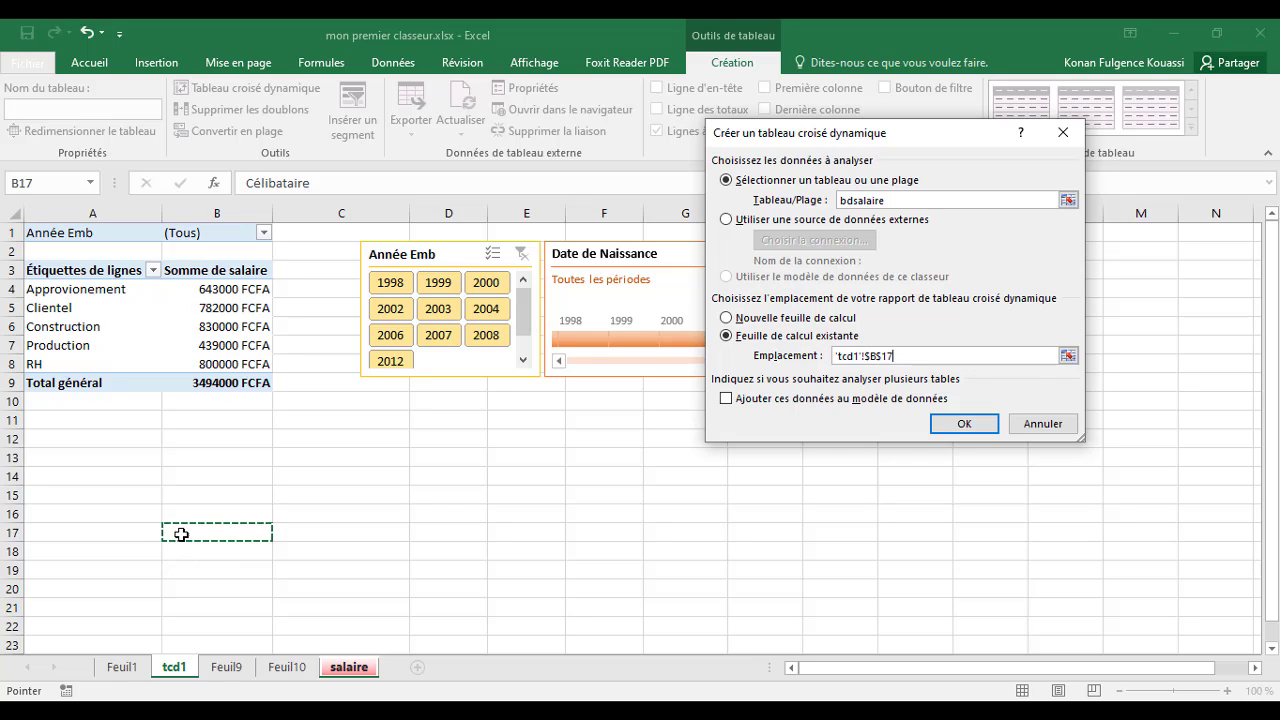
left_click(964, 424)
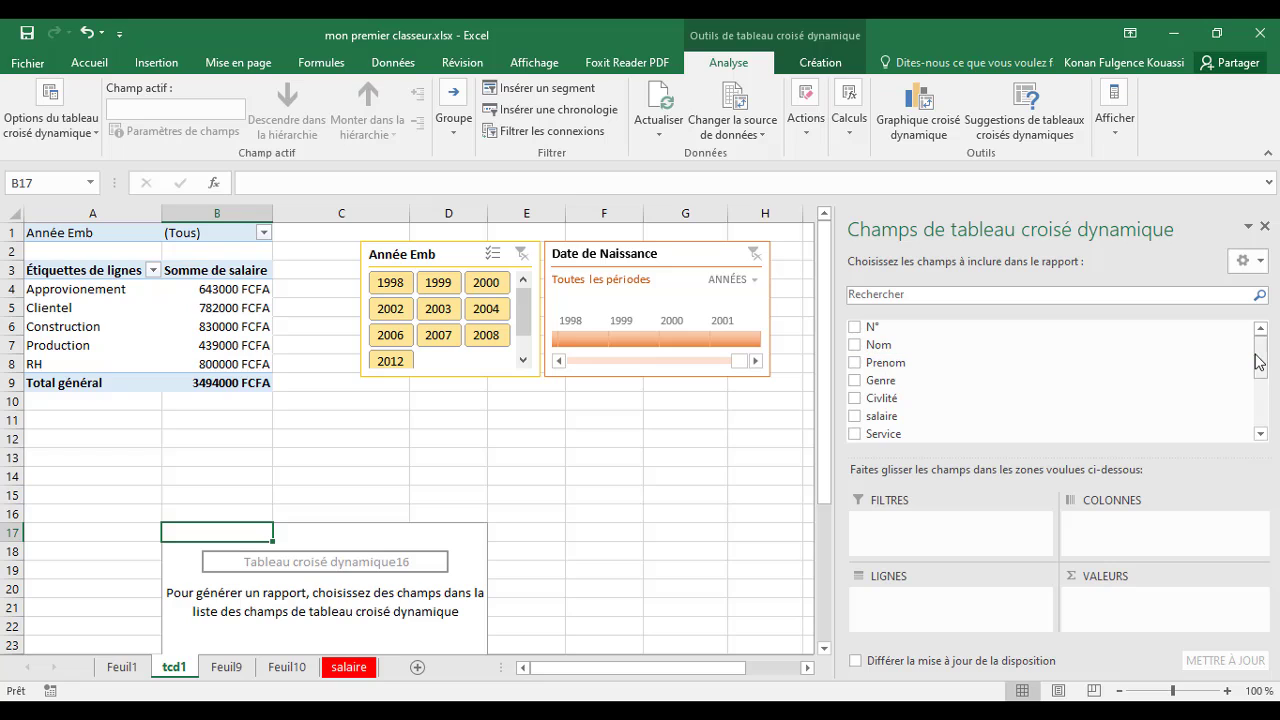
Step: Add salaire to the new pivot table's values under the custom name Total Salaire, and widen column B
mouse_move(1264, 360)
left_mouse_down()
mouse_move(1264, 398)
mouse_move(1268, 383)
left_mouse_up()
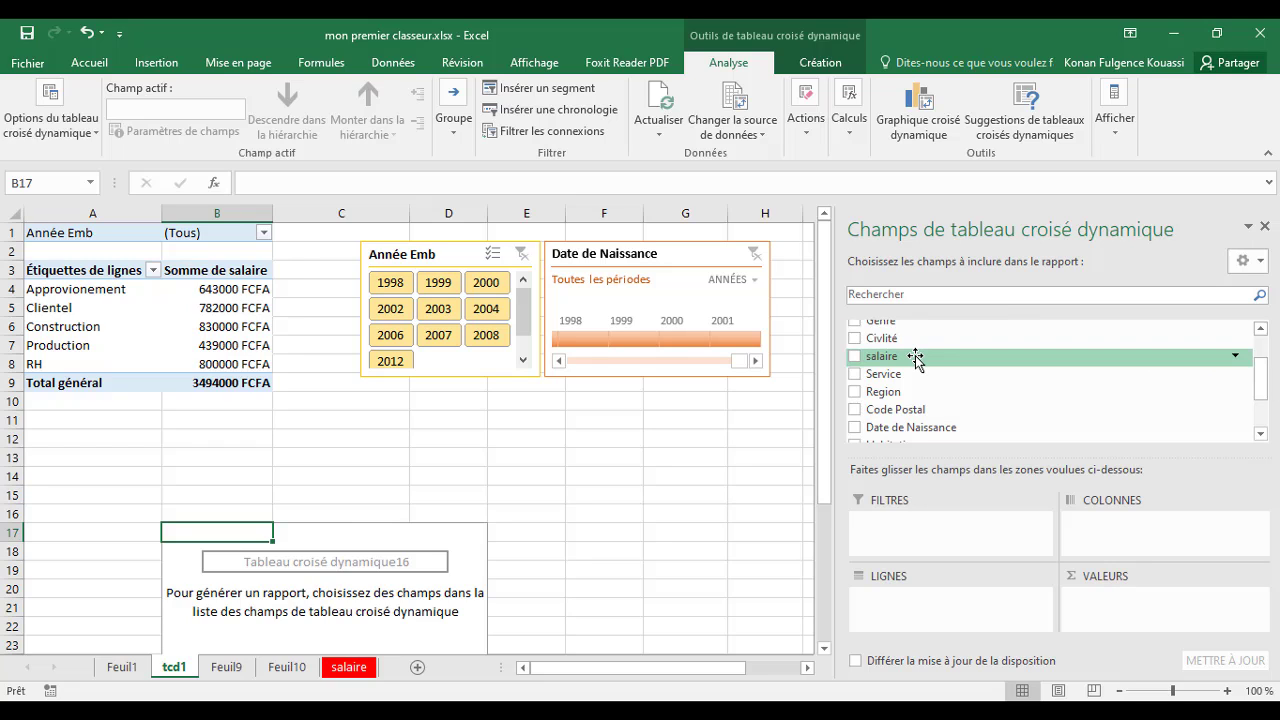
left_click_drag(915, 360, 1095, 607)
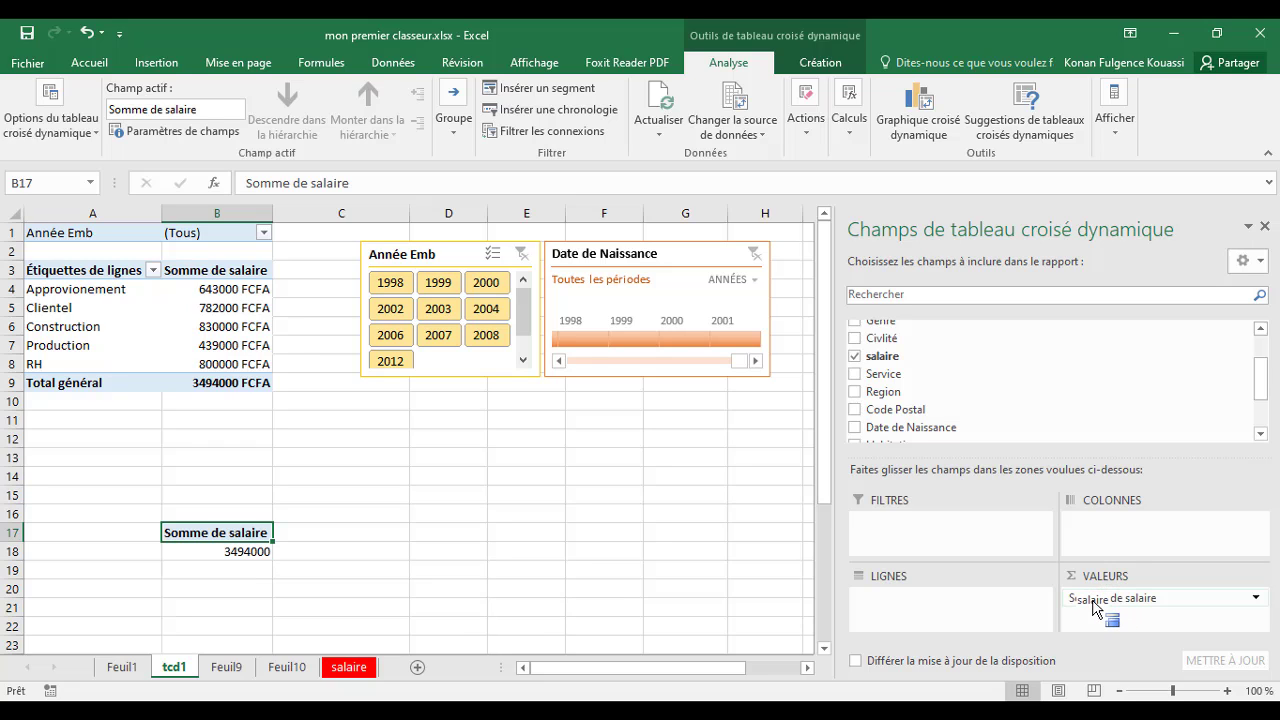
double_click(208, 535)
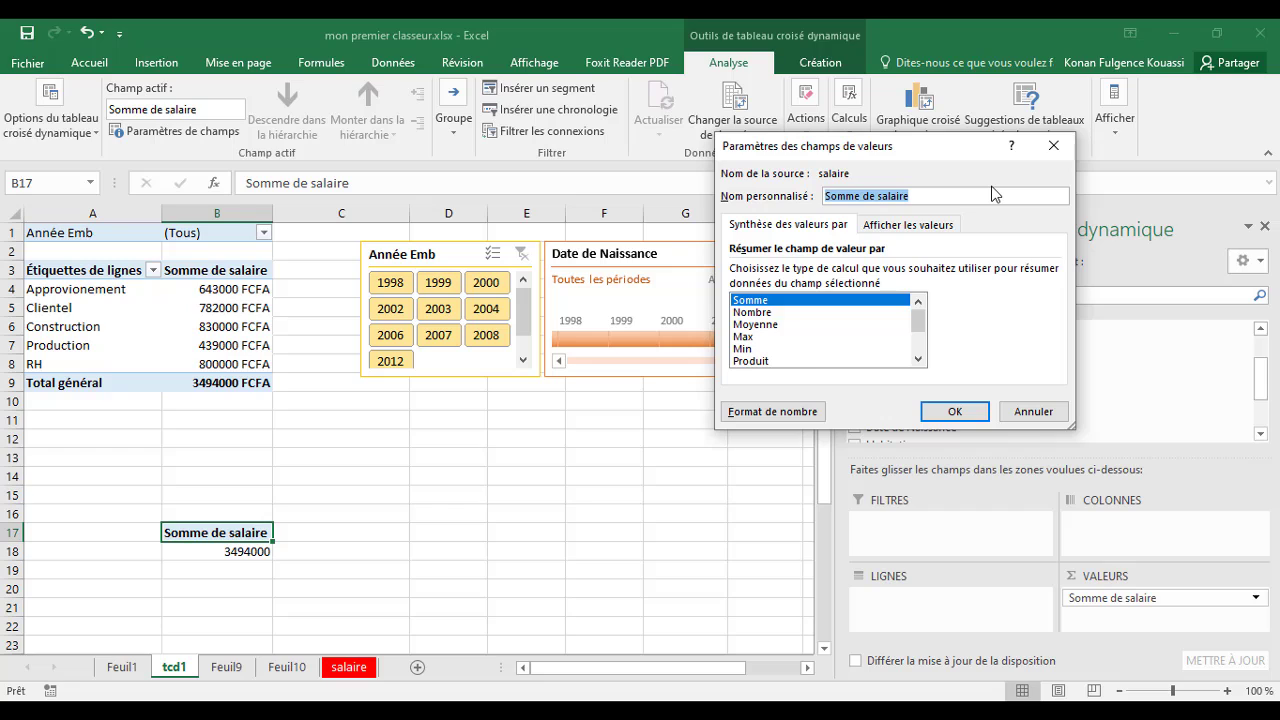
type("Total Salaire")
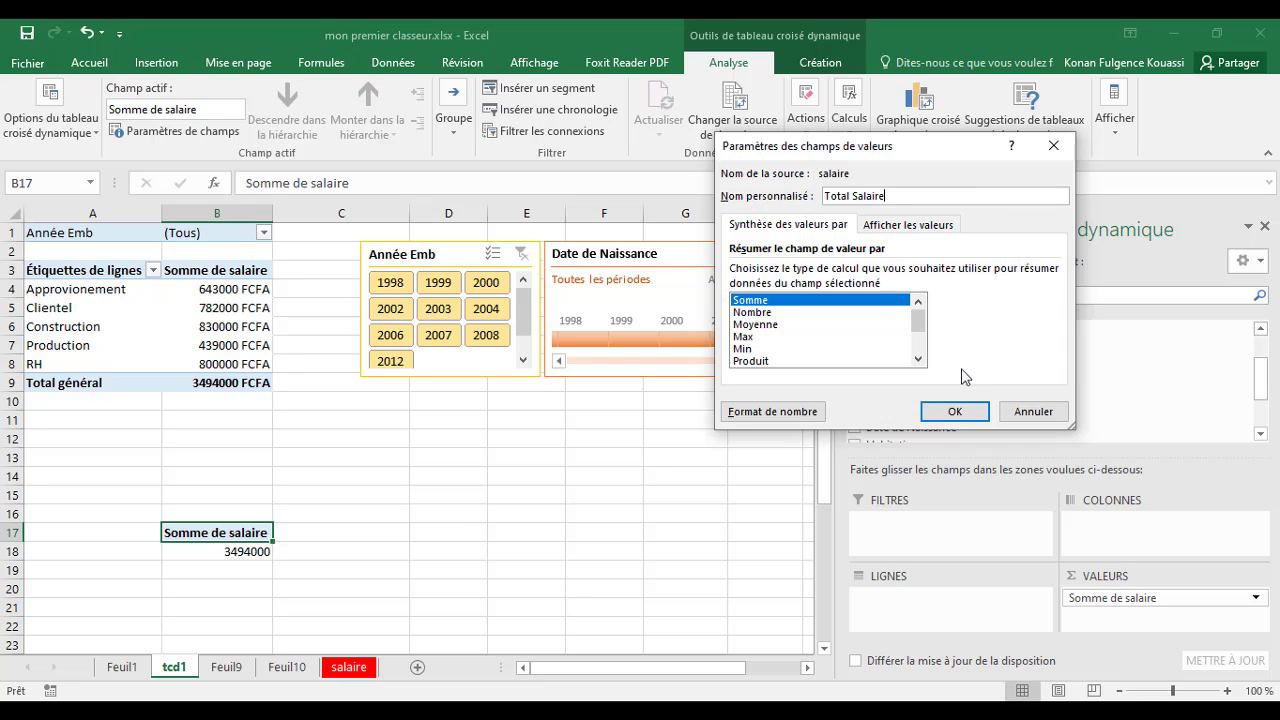
left_click(956, 412)
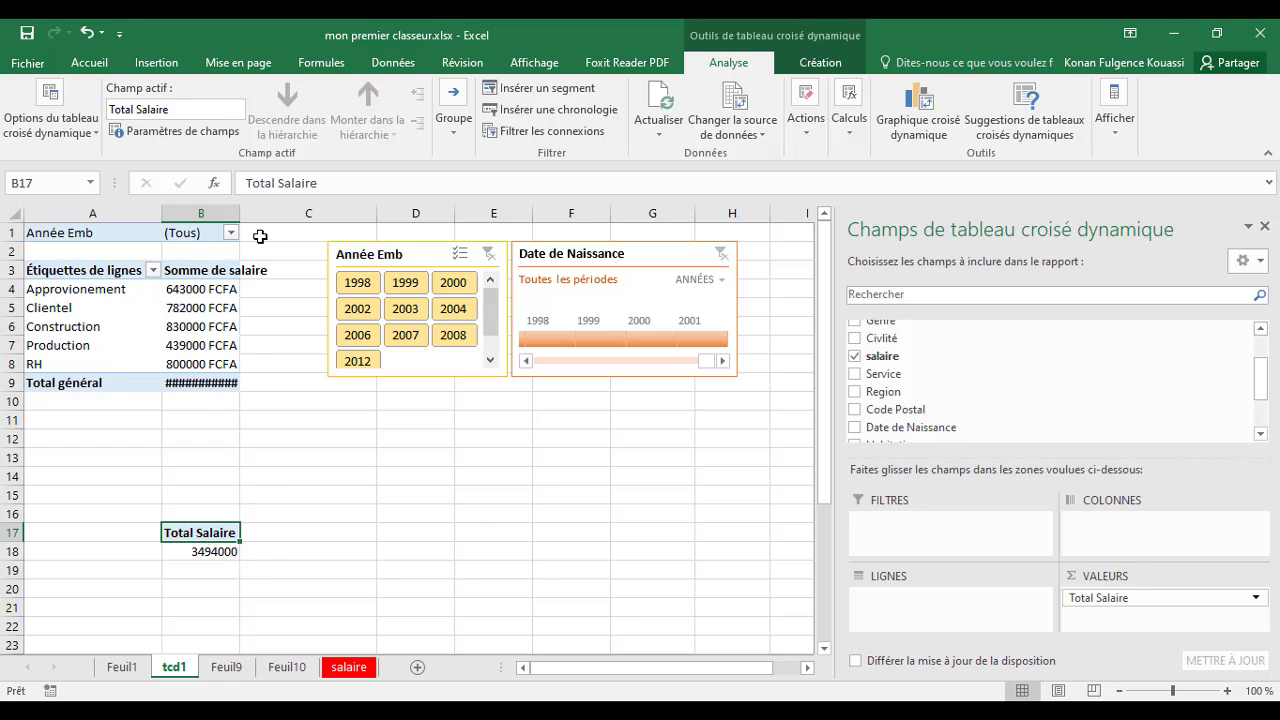
left_click_drag(238, 207, 282, 212)
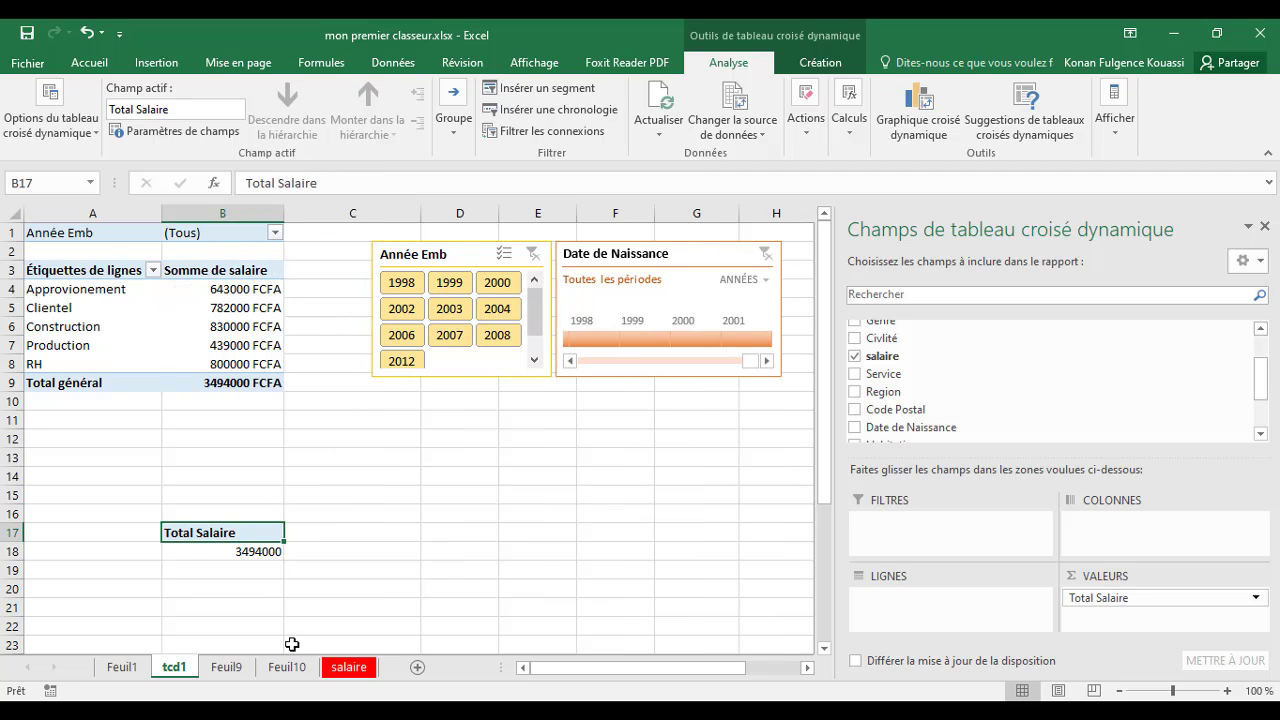
Step: In the Total Salaire value field settings, enter the custom number format 0" FCFA"
left_click(255, 550)
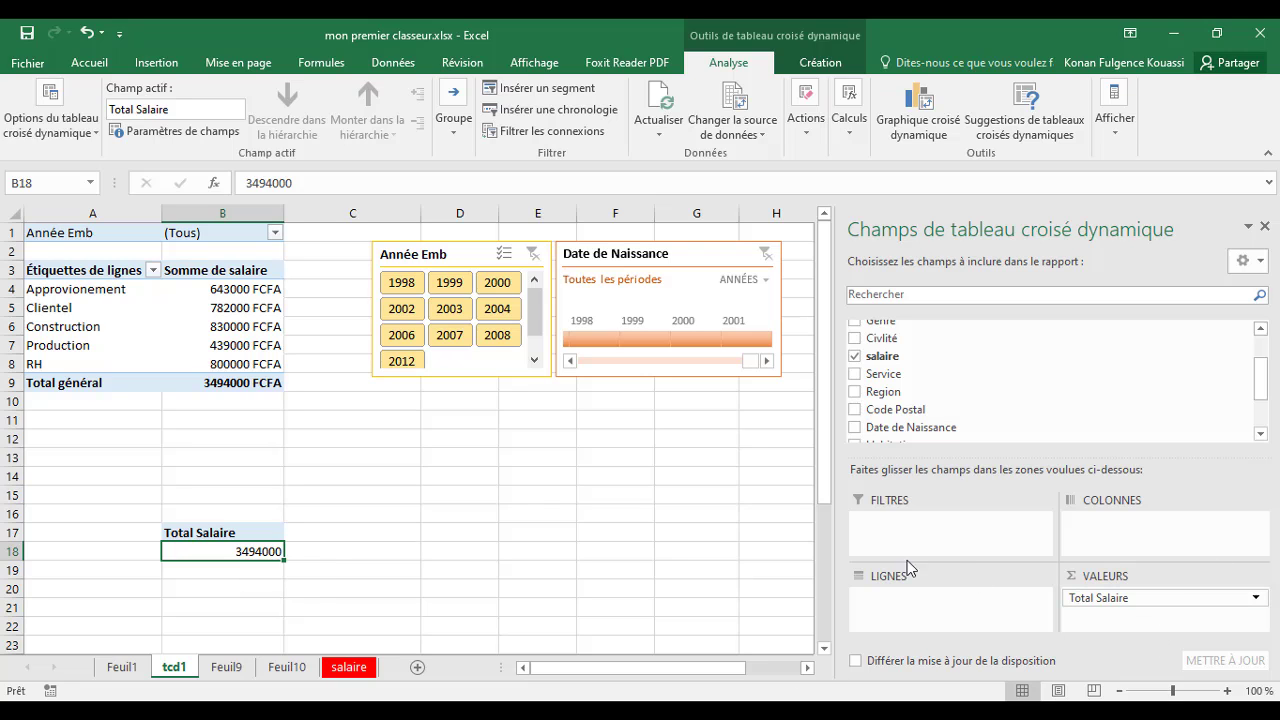
left_click(1256, 597)
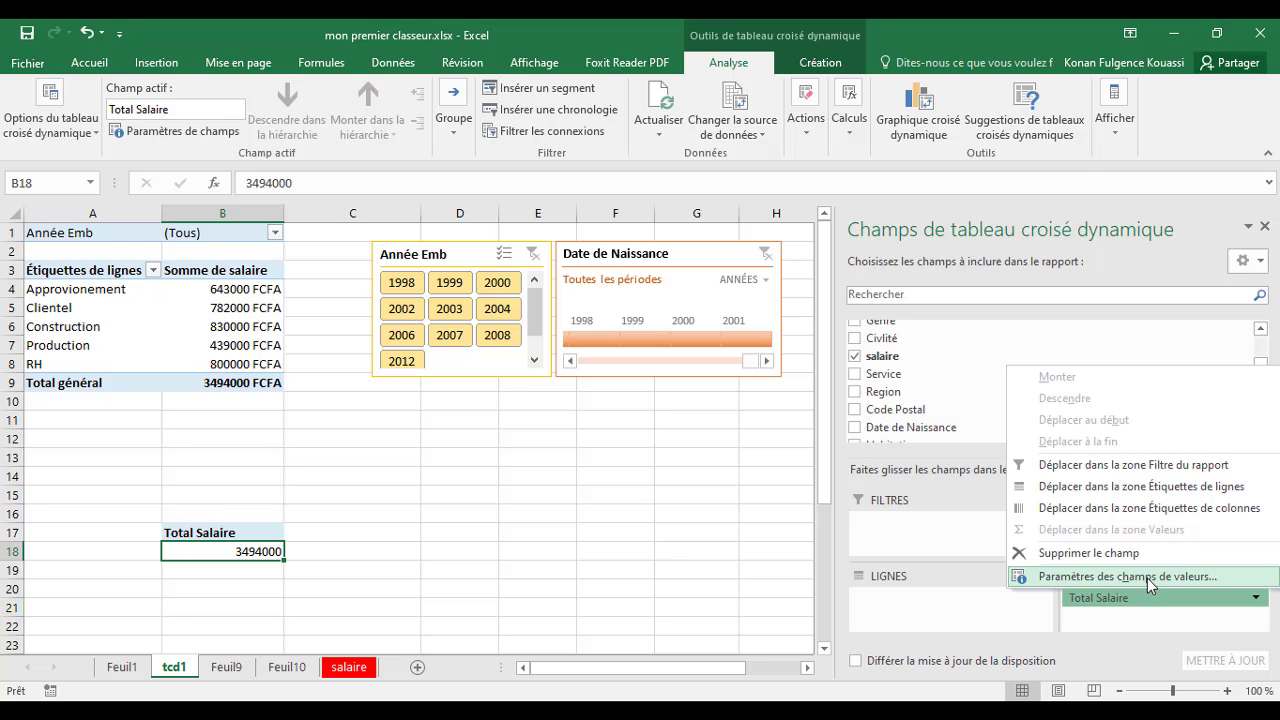
left_click(1127, 577)
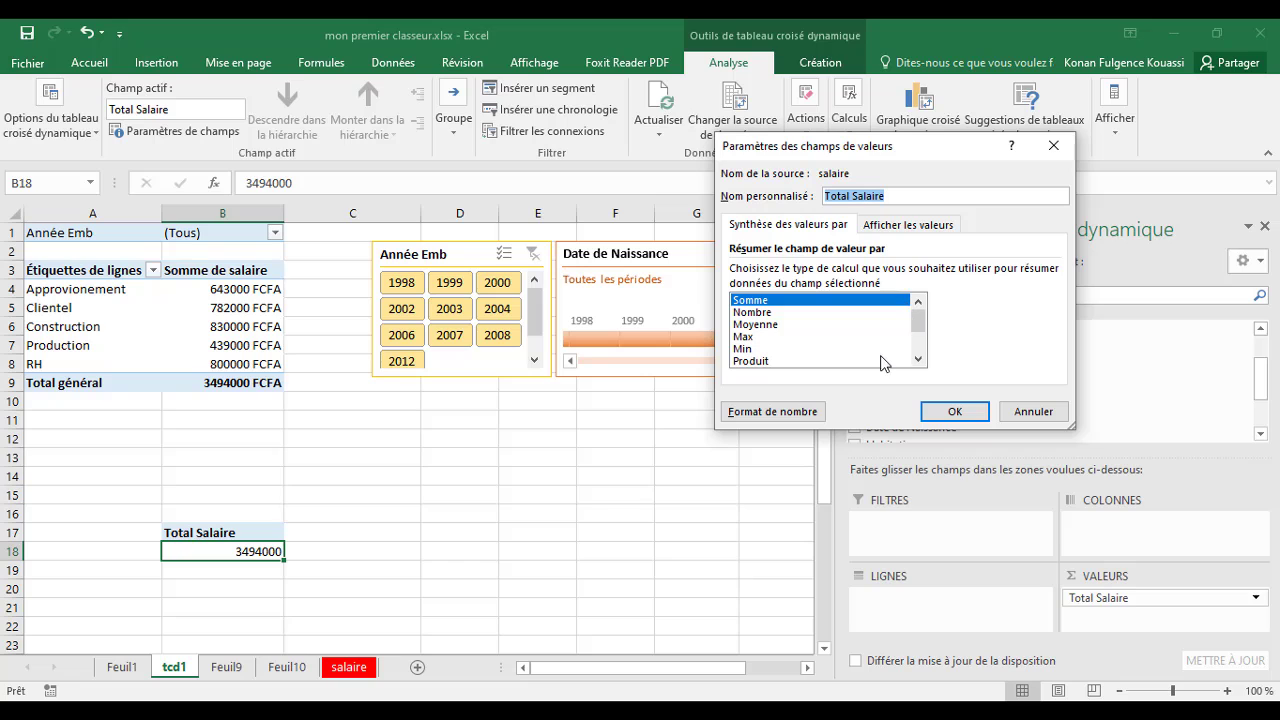
left_click(801, 416)
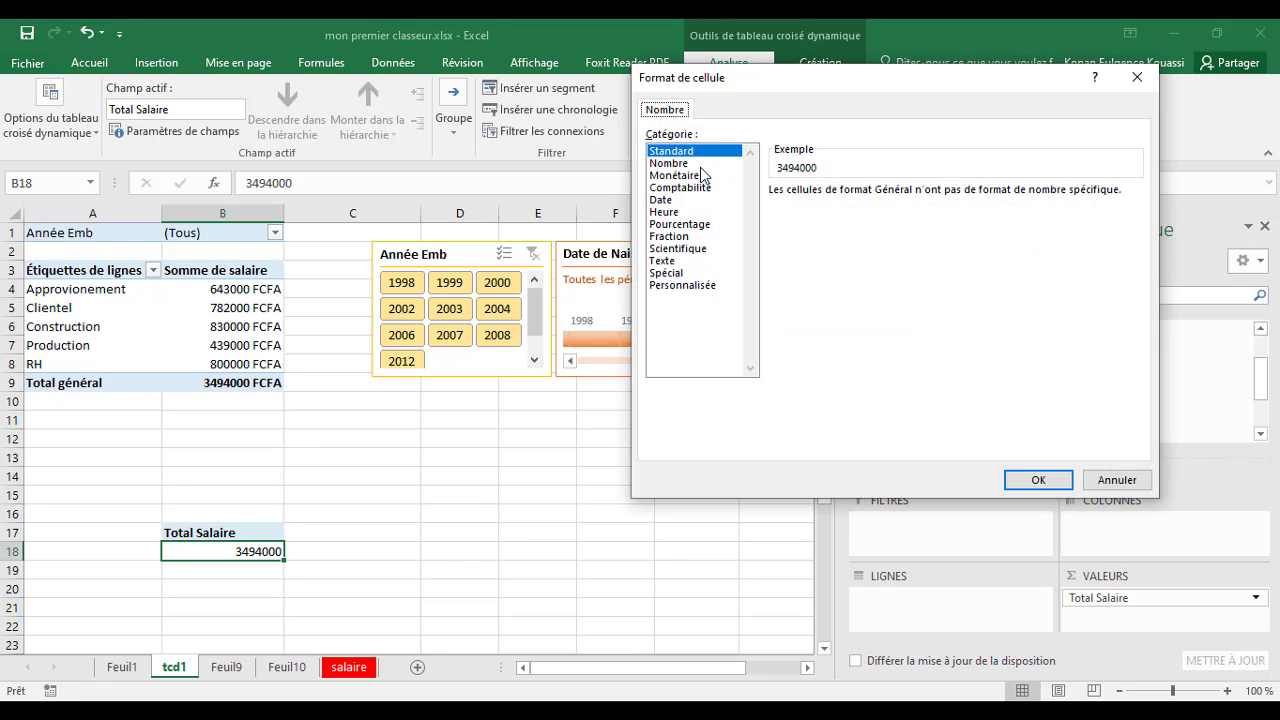
left_click(685, 287)
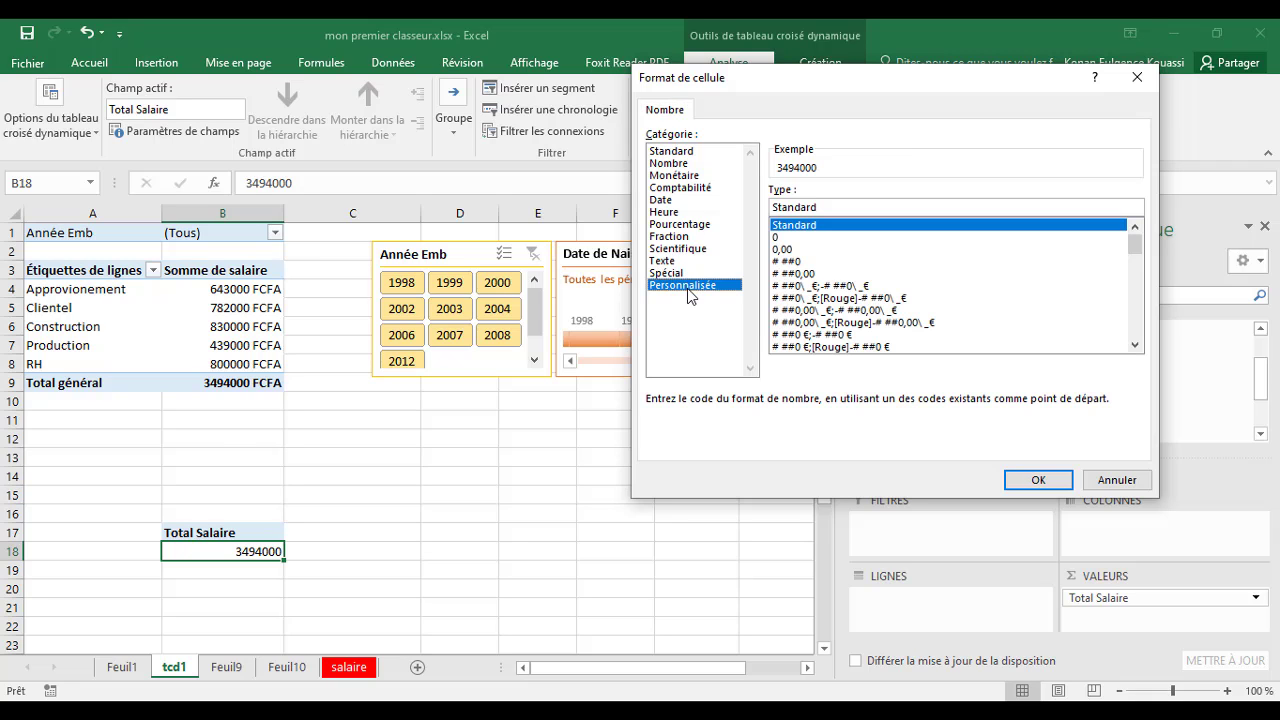
left_click(832, 238)
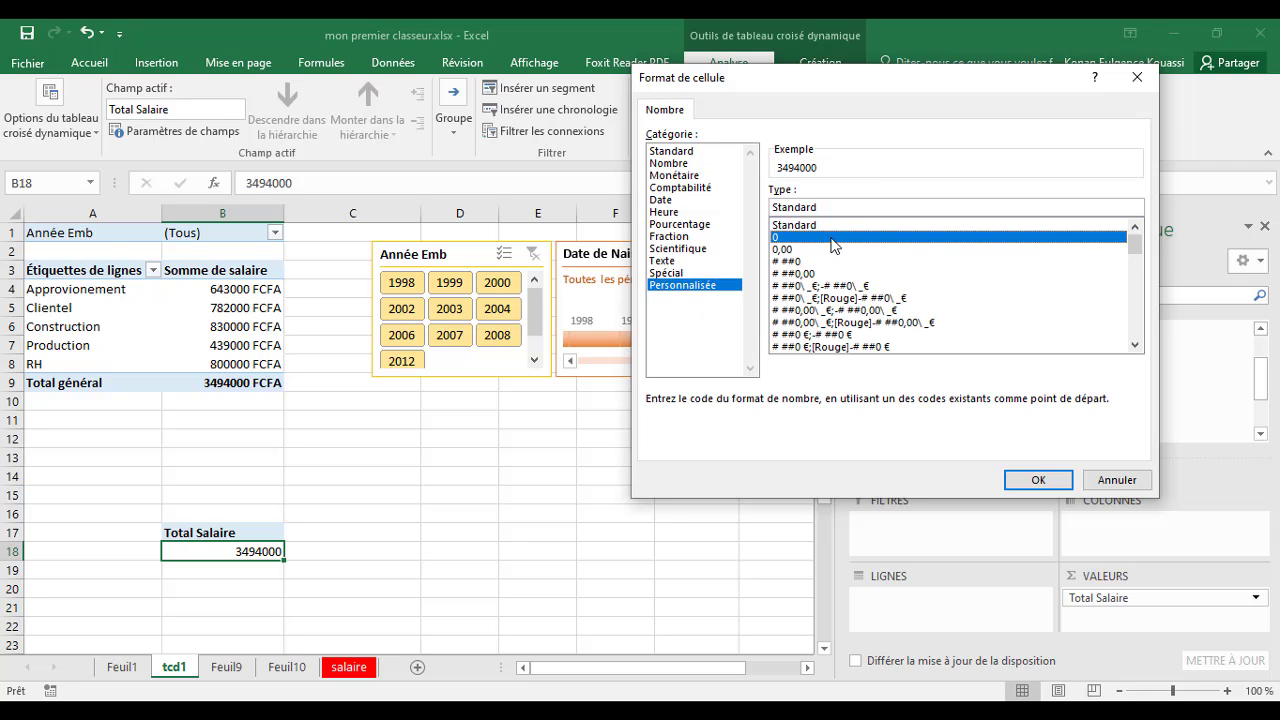
left_click(871, 205)
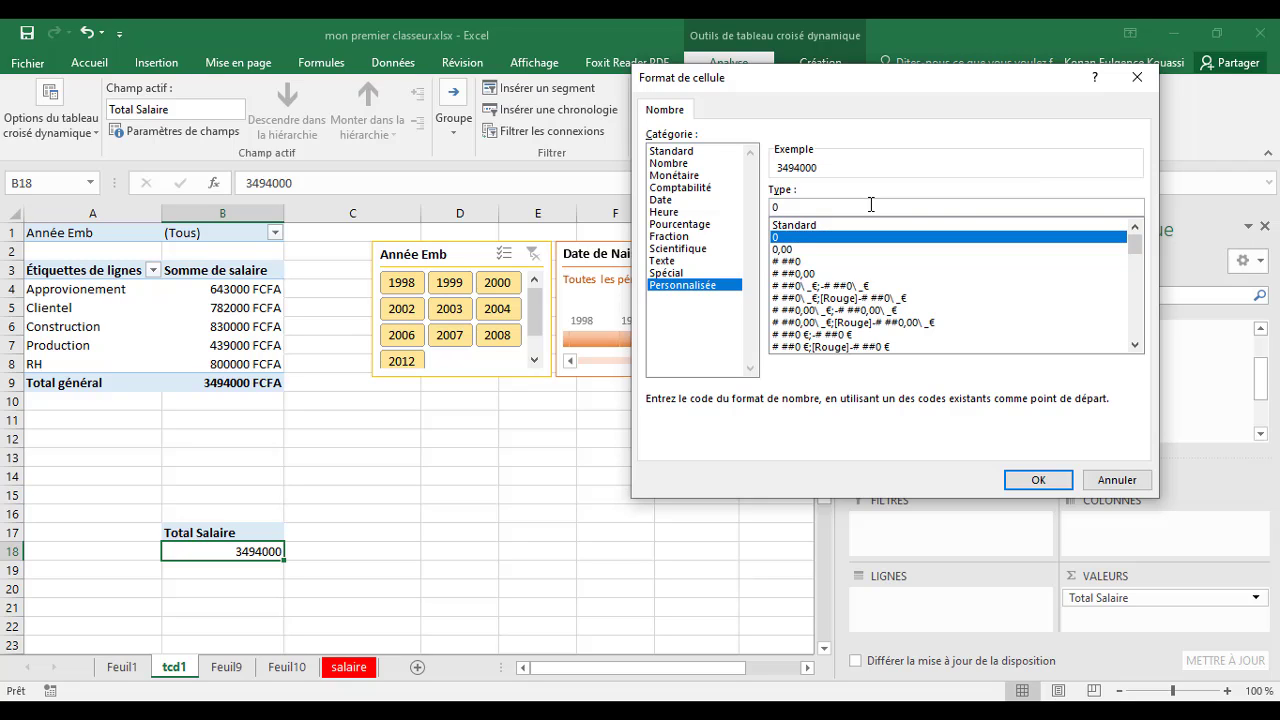
type("\" FCFA")
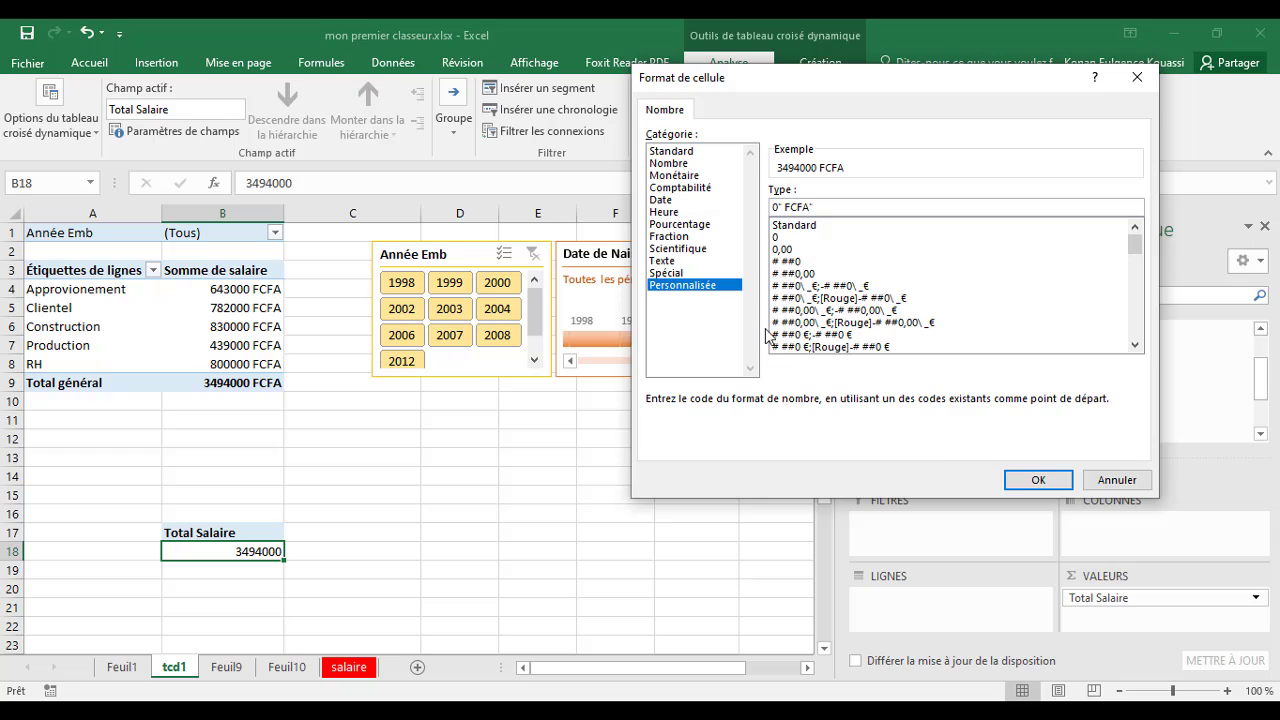
Step: Change the custom number format of Total Salaire to # ##0" FCFA" and apply the value field settings
left_click(799, 250)
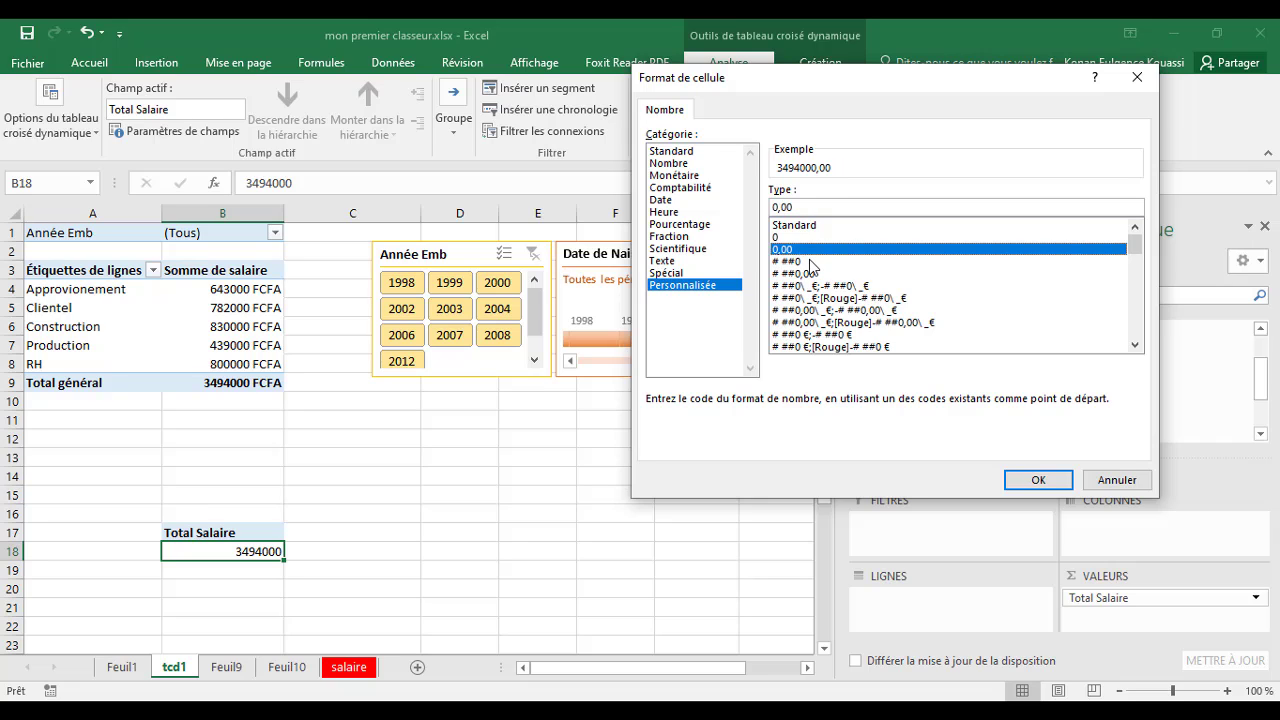
left_click(814, 262)
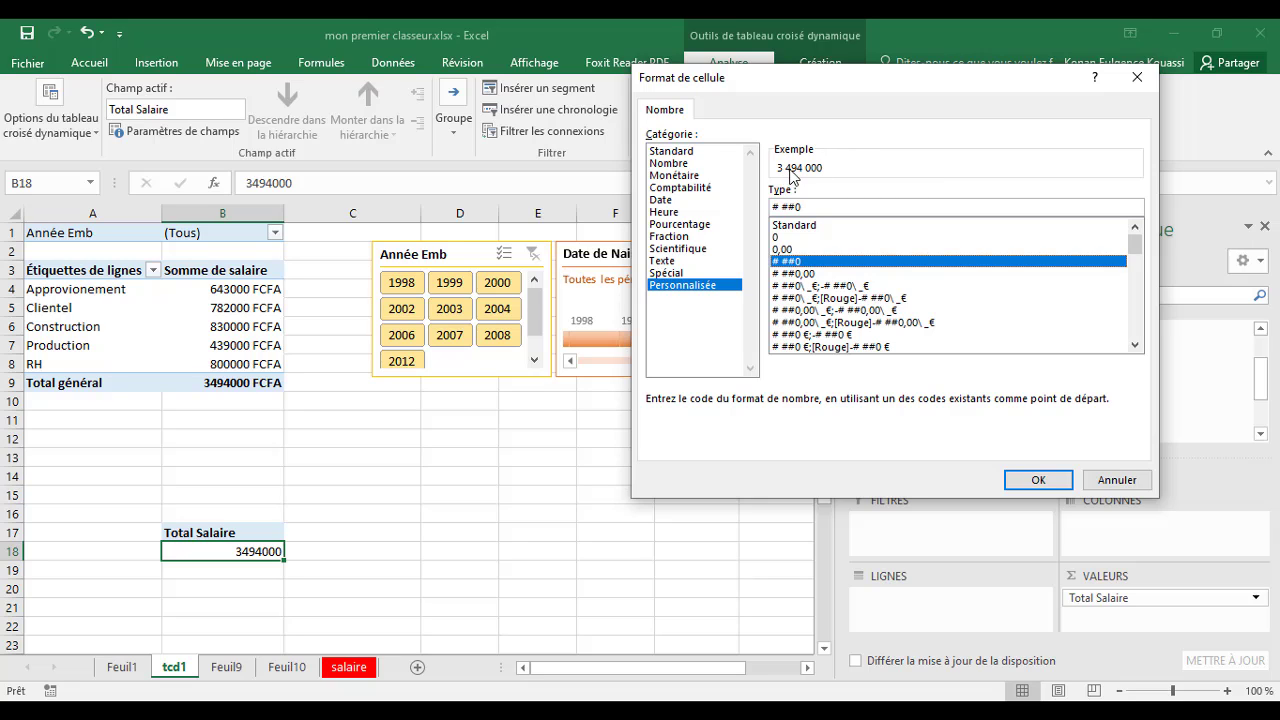
left_click(822, 205)
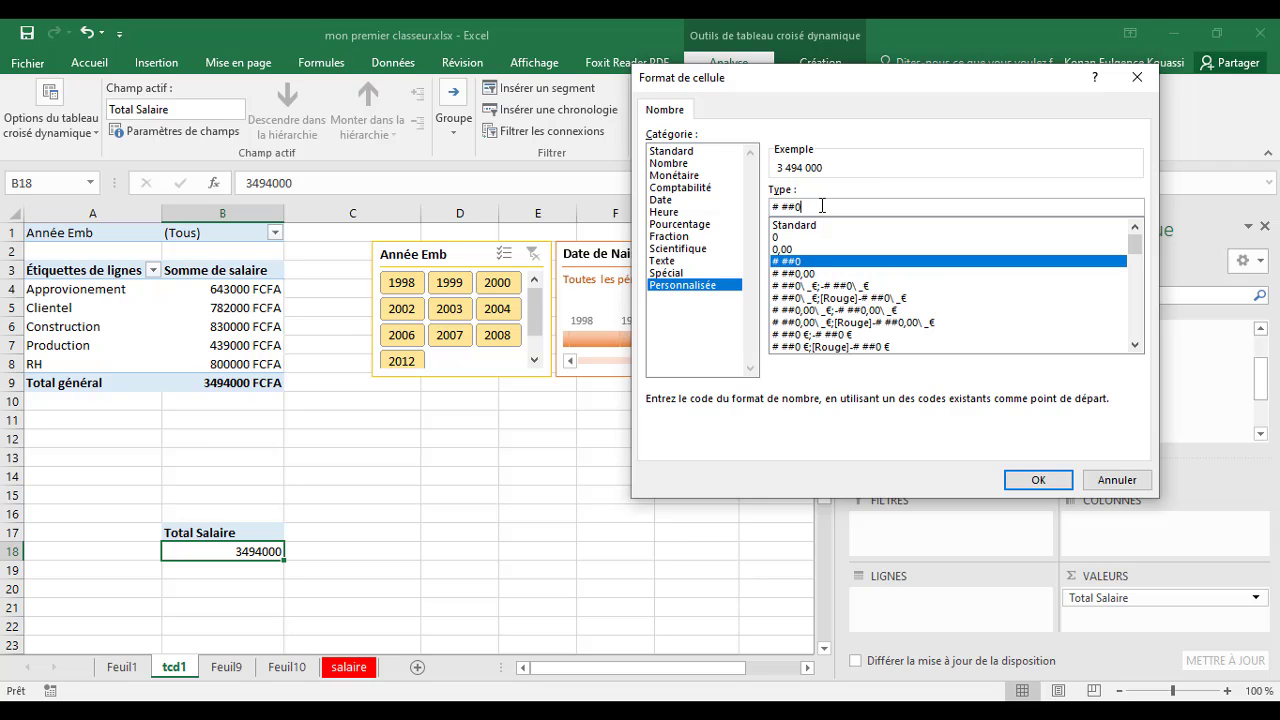
type("\" FCFA")
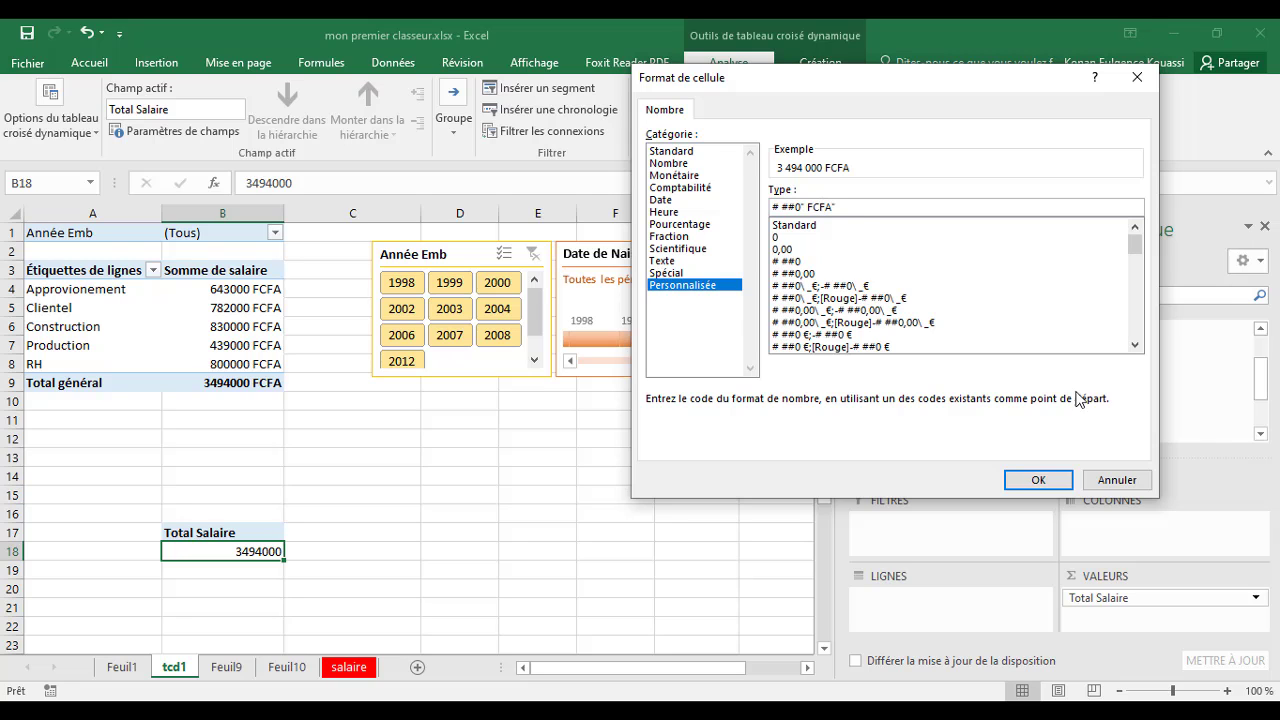
left_click(1038, 479)
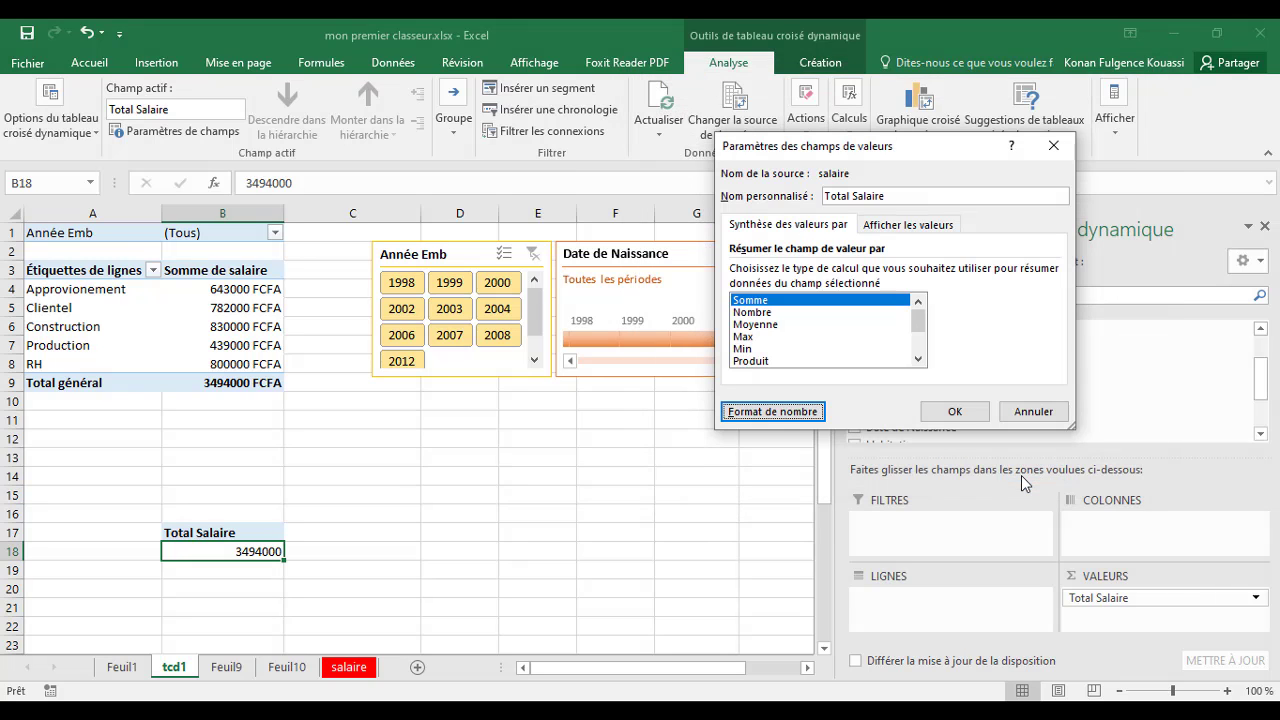
left_click(962, 412)
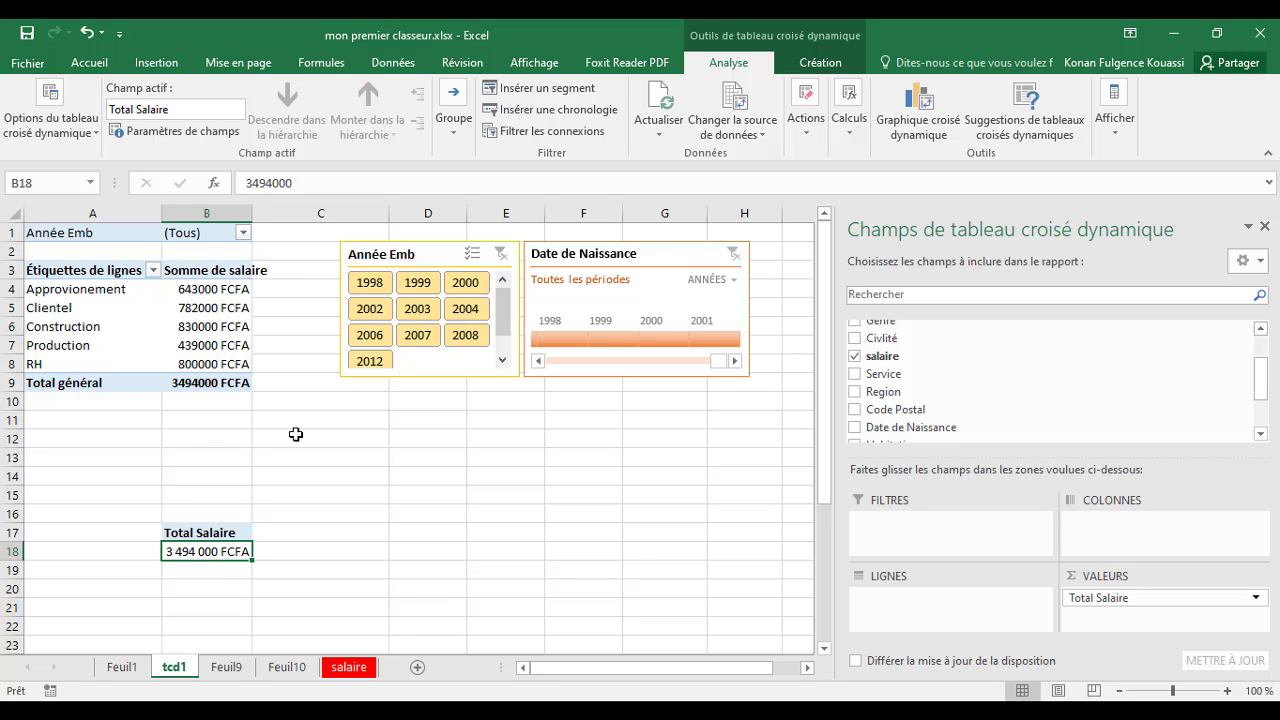
left_click(197, 383)
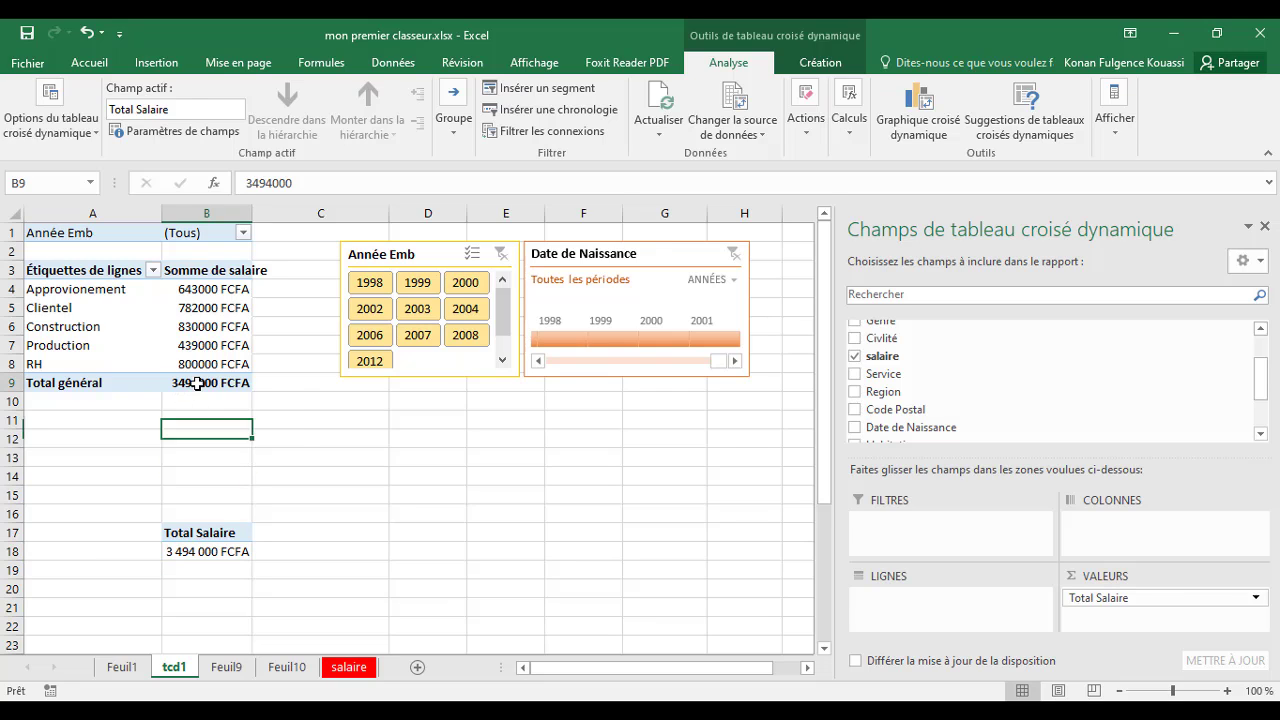
left_click(221, 552)
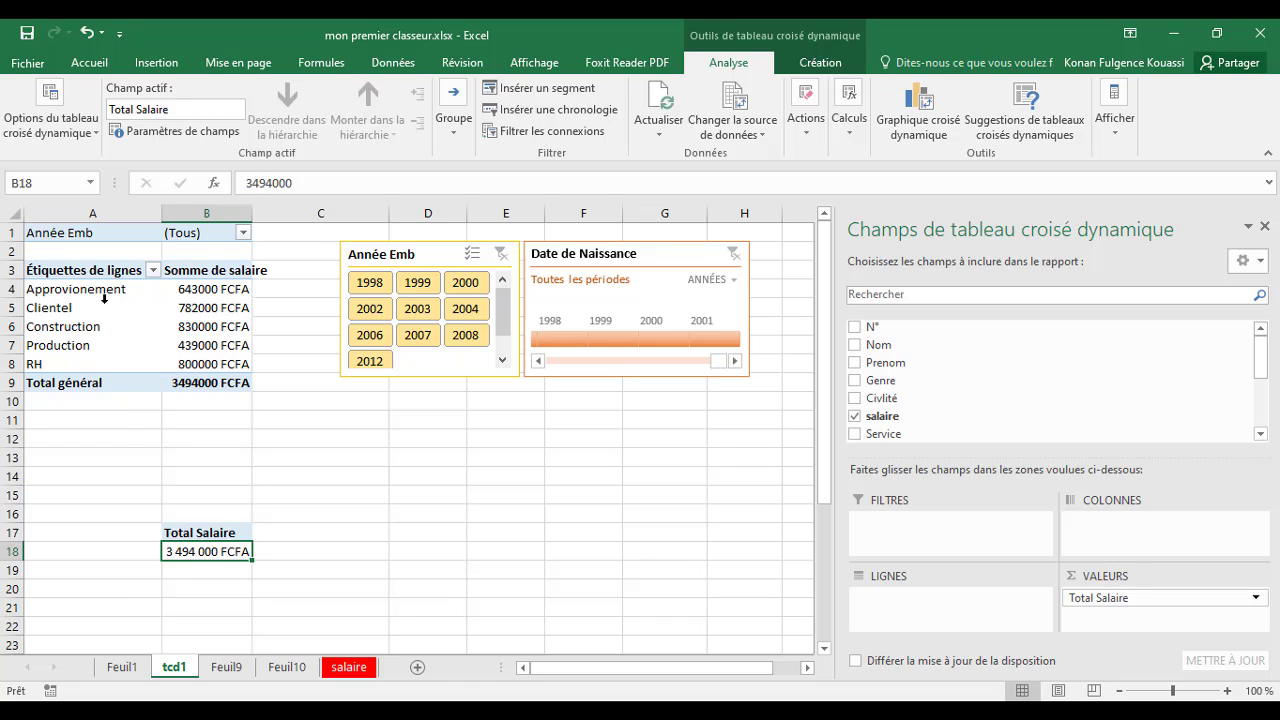
left_click(111, 297)
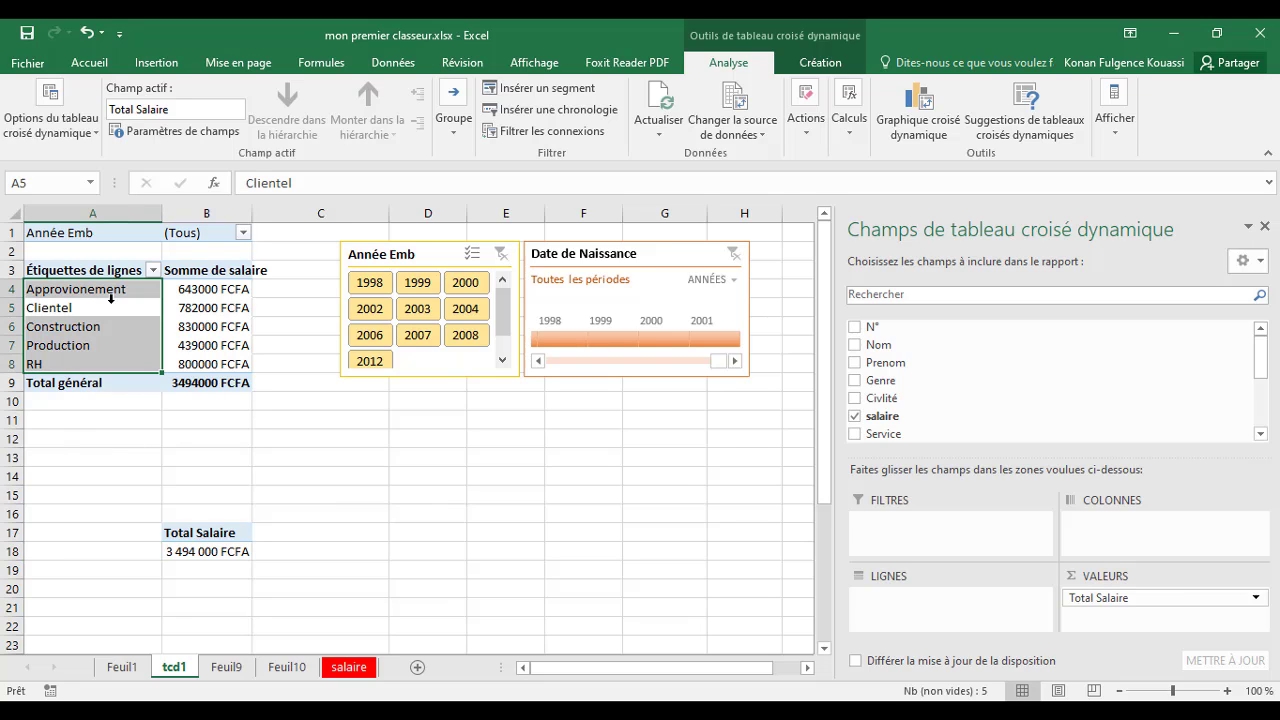
Step: Name the pivot table of salaries by service "salaire par service"
left_click(212, 302)
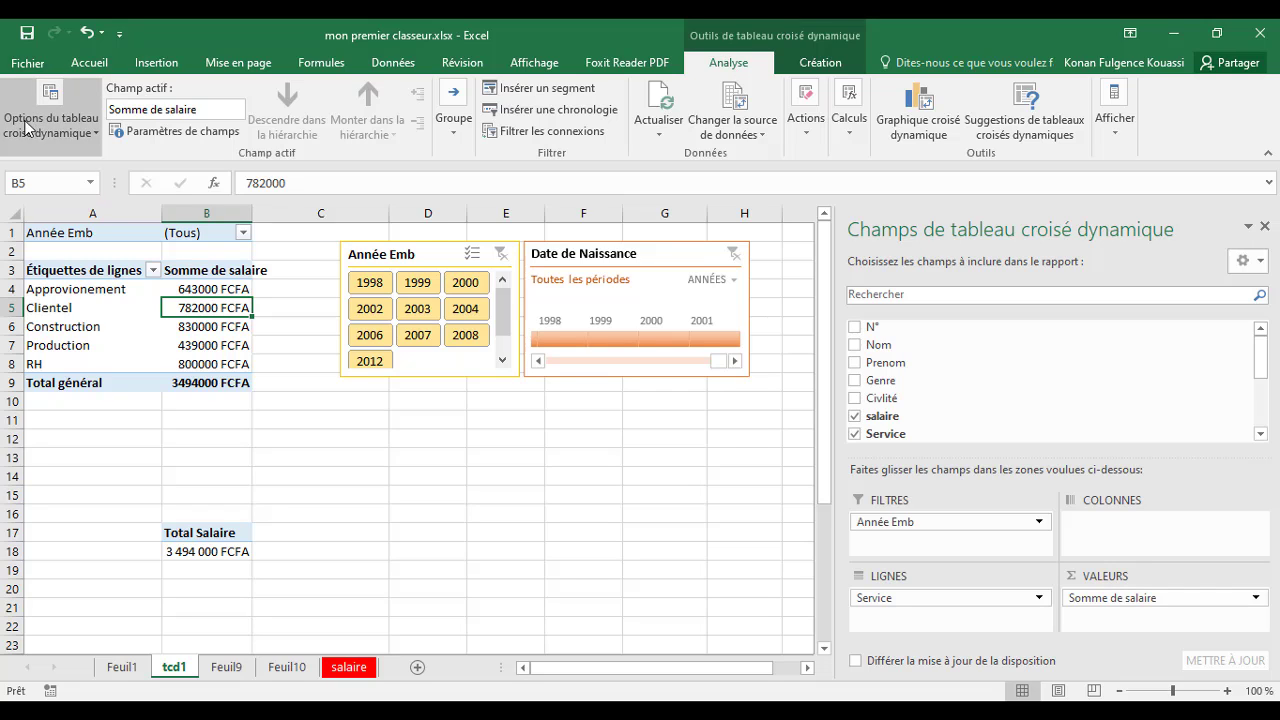
left_click(95, 135)
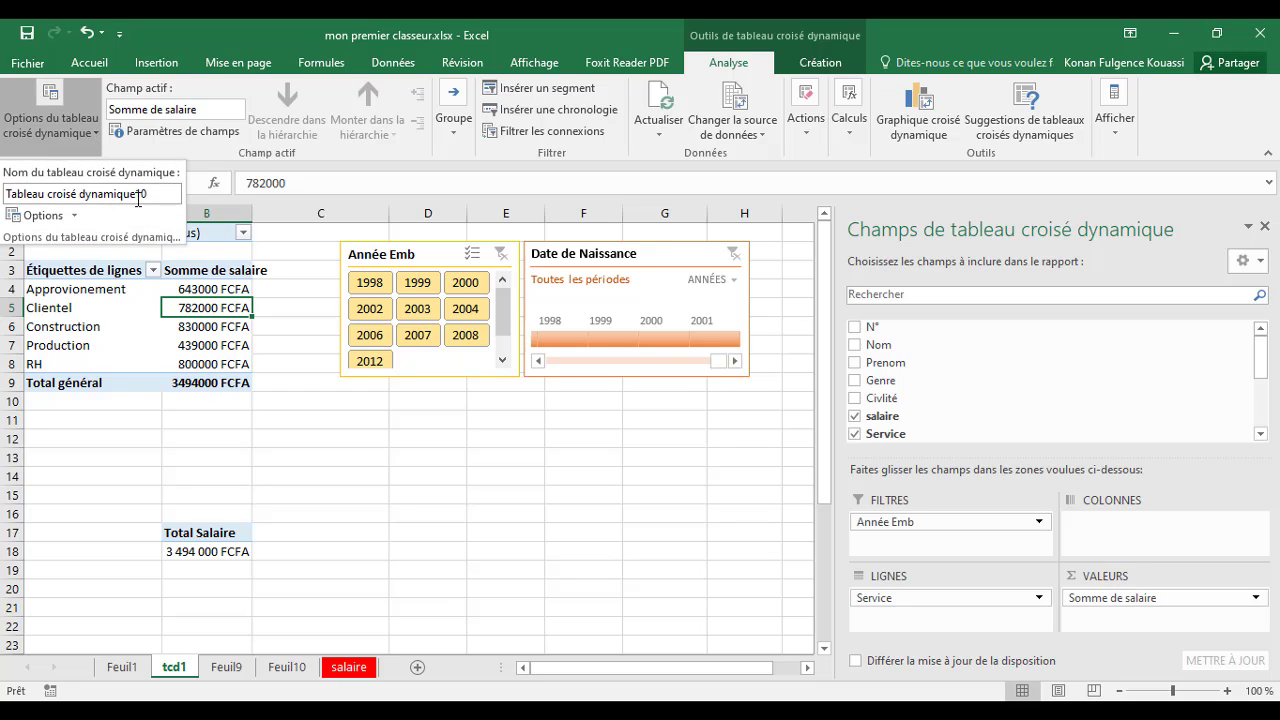
mouse_move(153, 198)
left_mouse_down()
mouse_move(10, 197)
mouse_move(152, 209)
left_mouse_up()
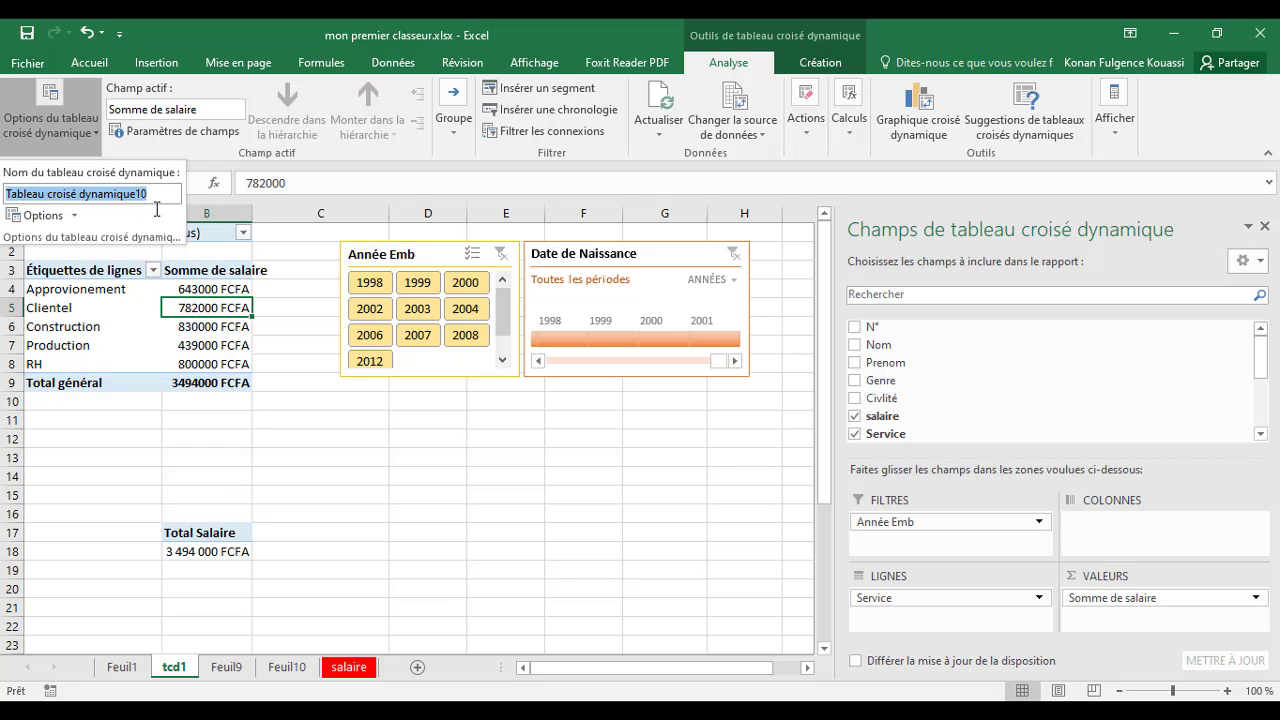
type("salaire par service")
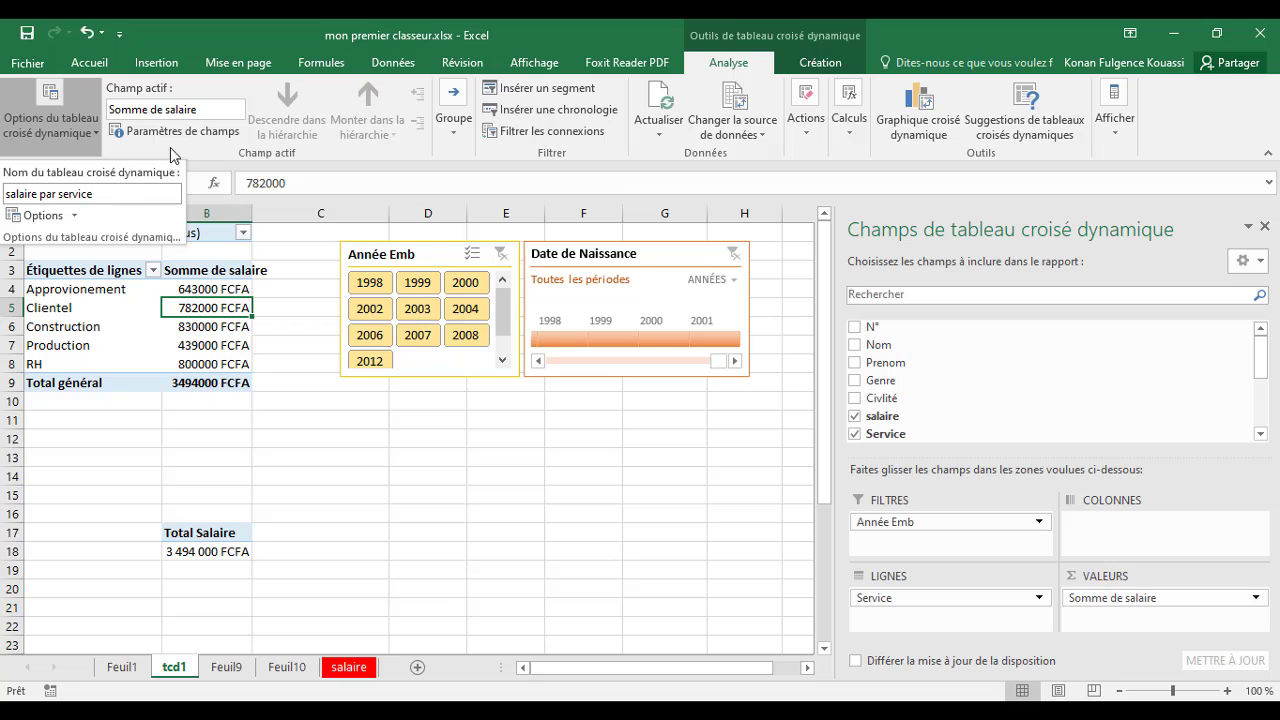
left_click(211, 553)
Step: Name the Total Salaire pivot table in B17:B18 "total salaire"
left_click(211, 553)
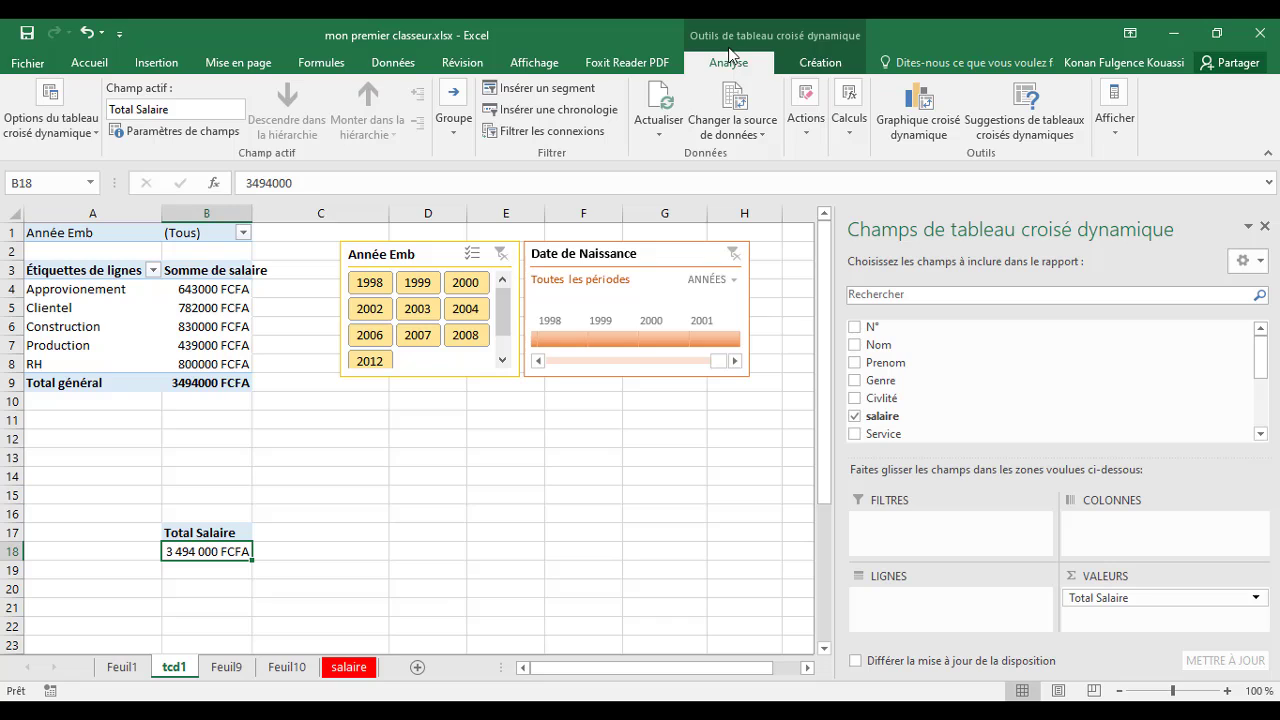
left_click(95, 146)
left_click(139, 193)
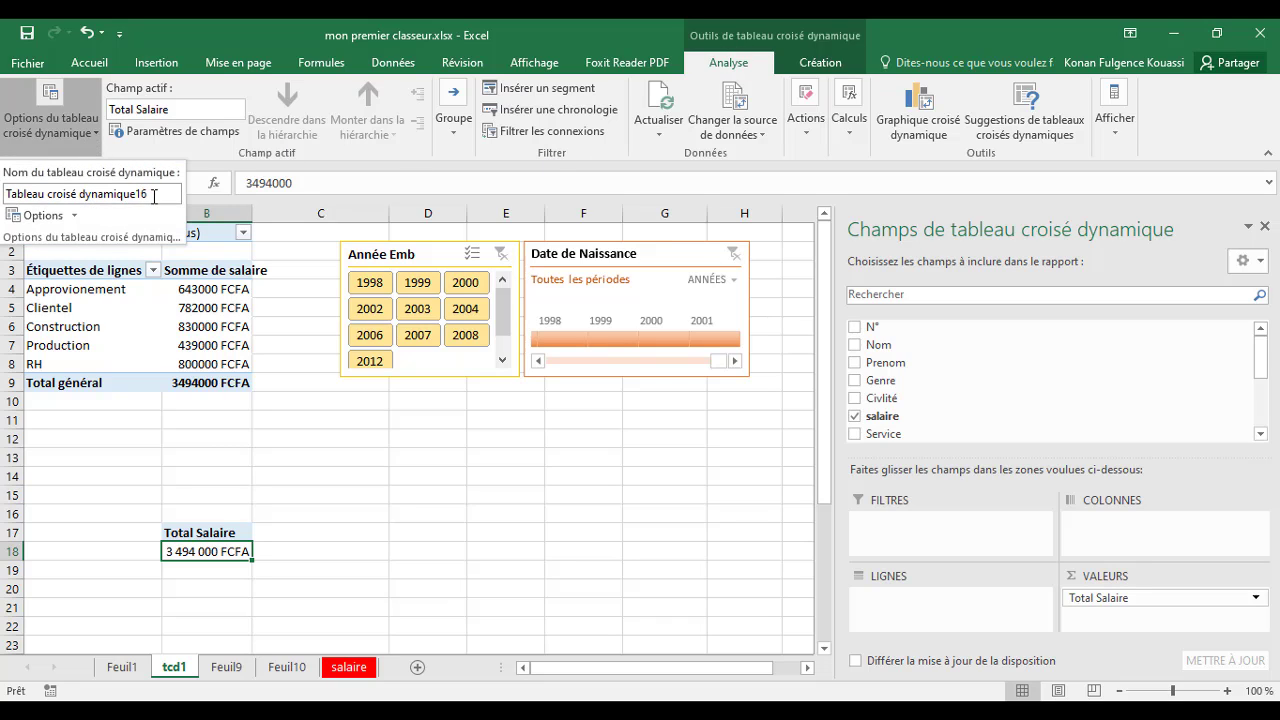
left_click_drag(5, 194, 177, 200)
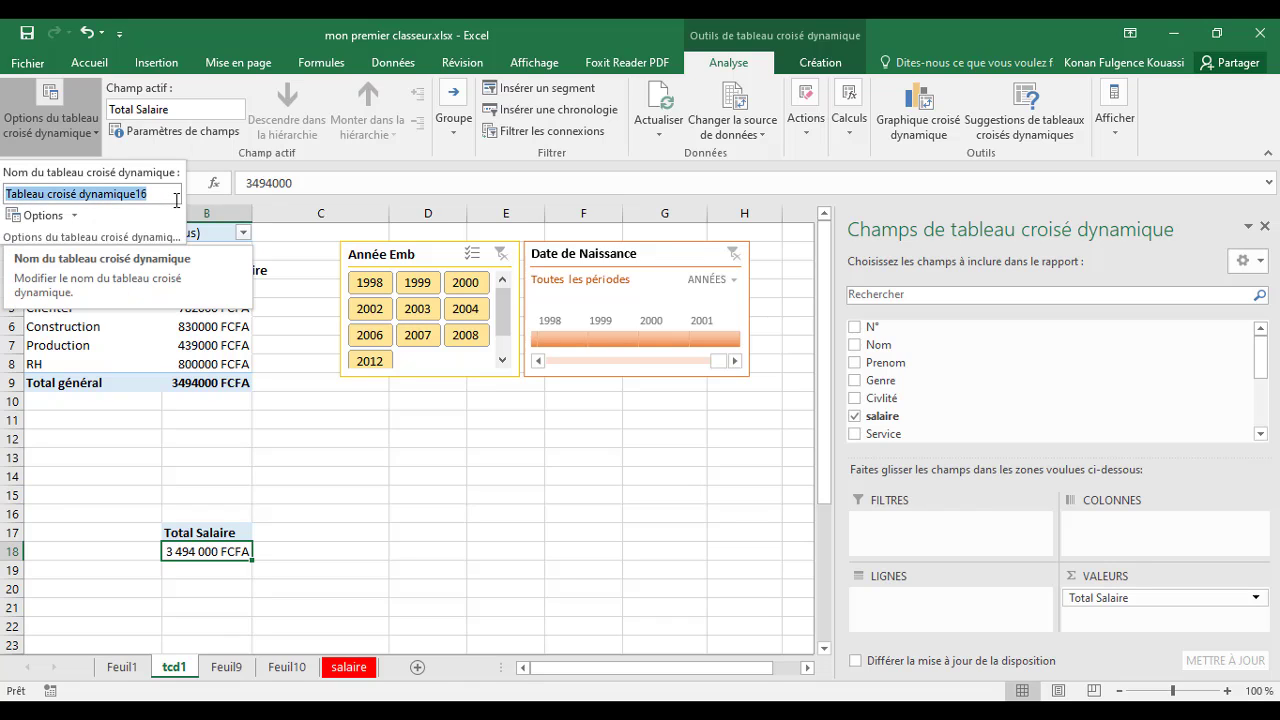
type("total salaire")
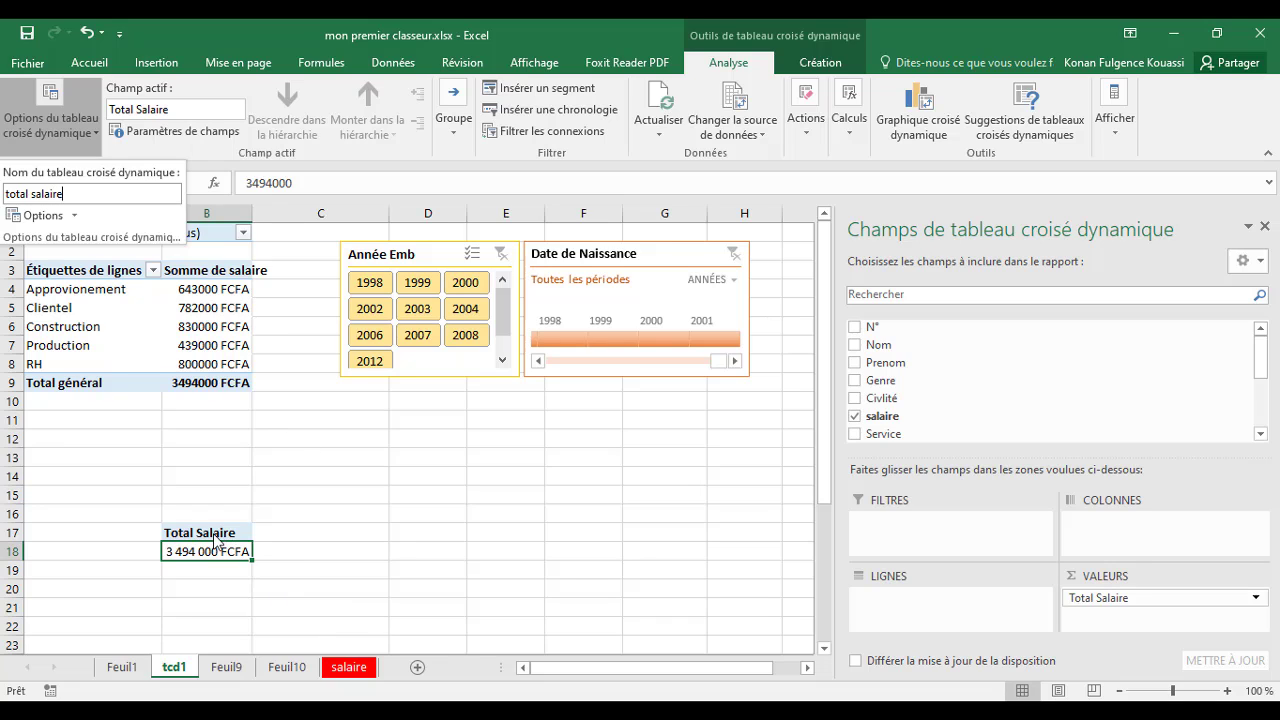
key("Return")
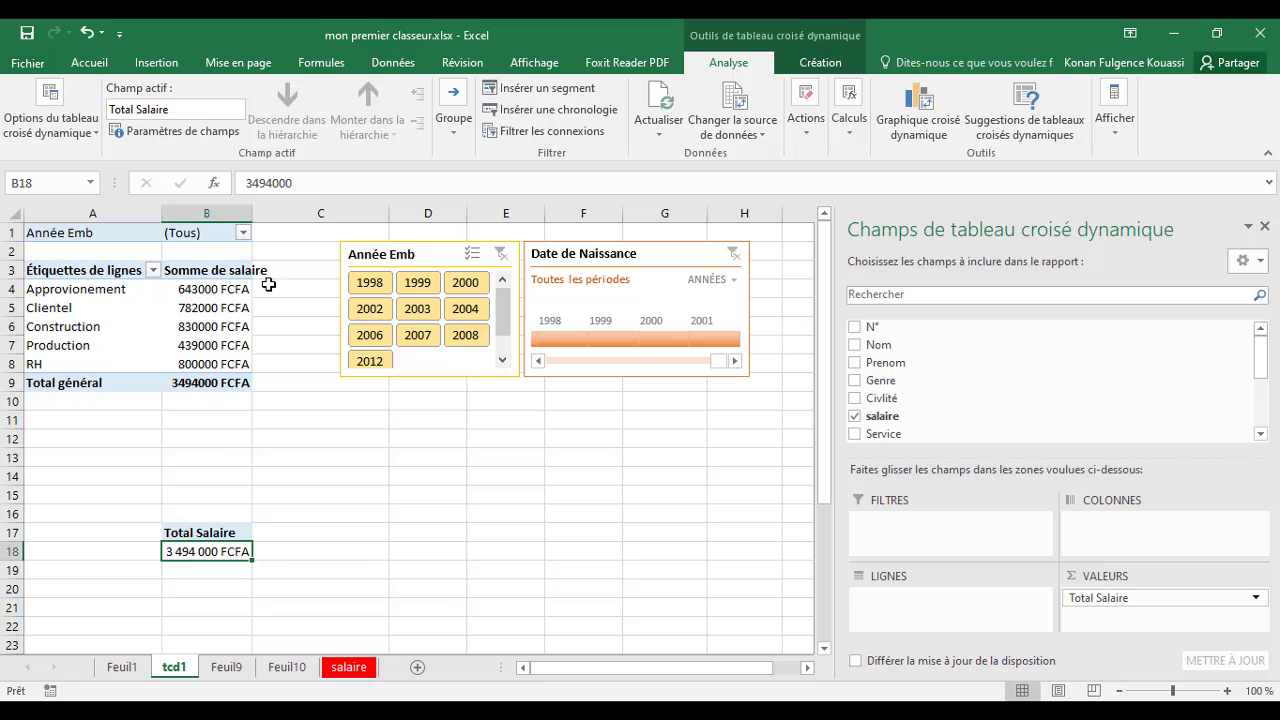
Step: Connect the Année Emb slicer to the total salaire pivot table through its report connections, keeping salaire par service connected
left_click(196, 308)
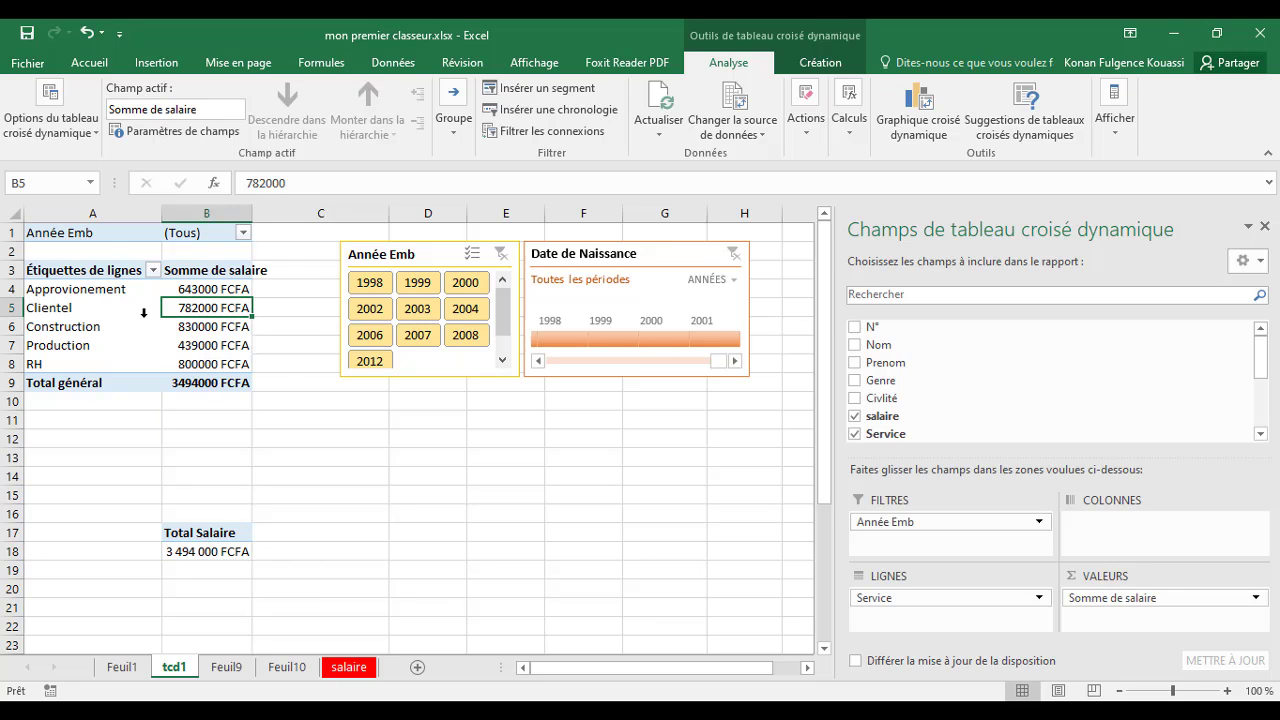
left_click(383, 254)
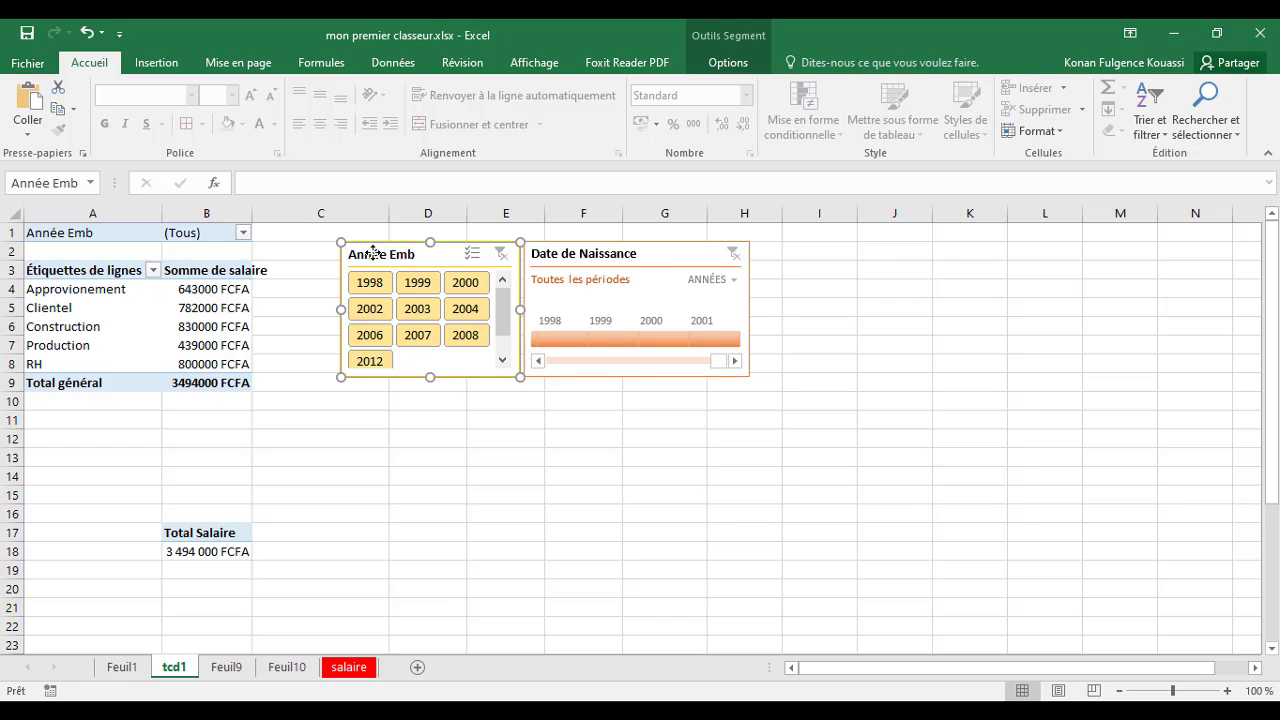
left_click(730, 63)
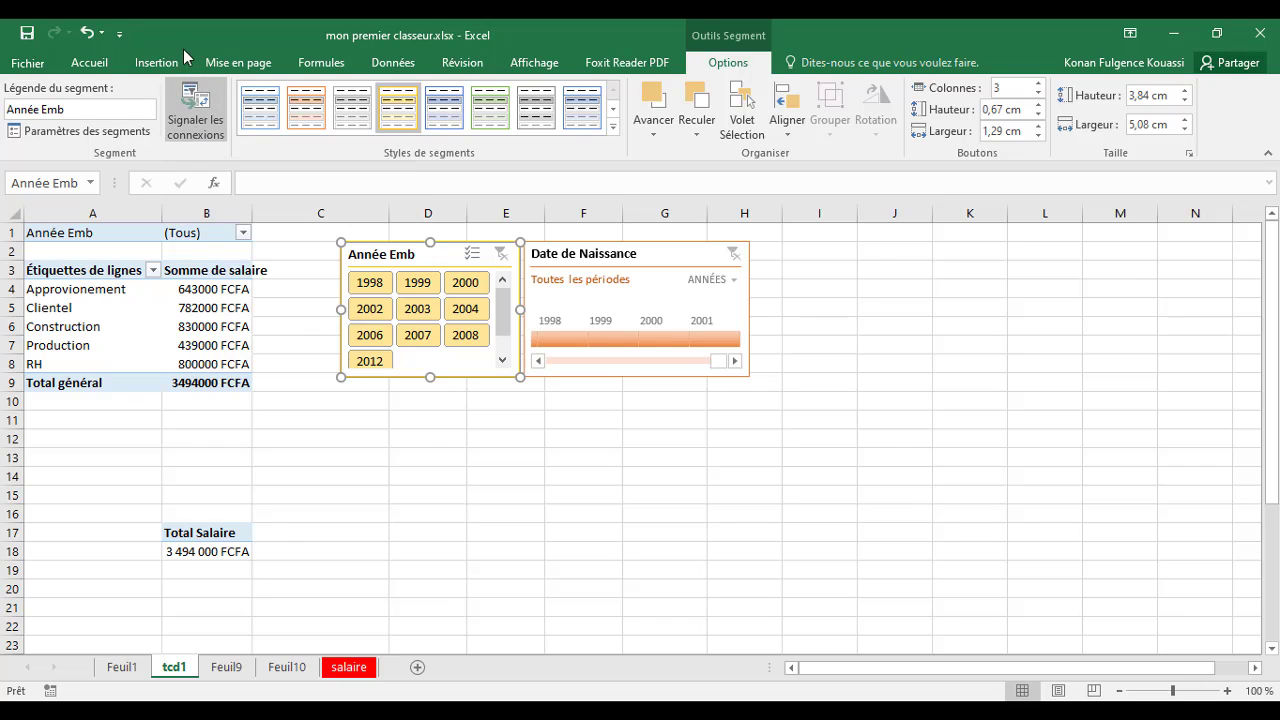
left_click(196, 107)
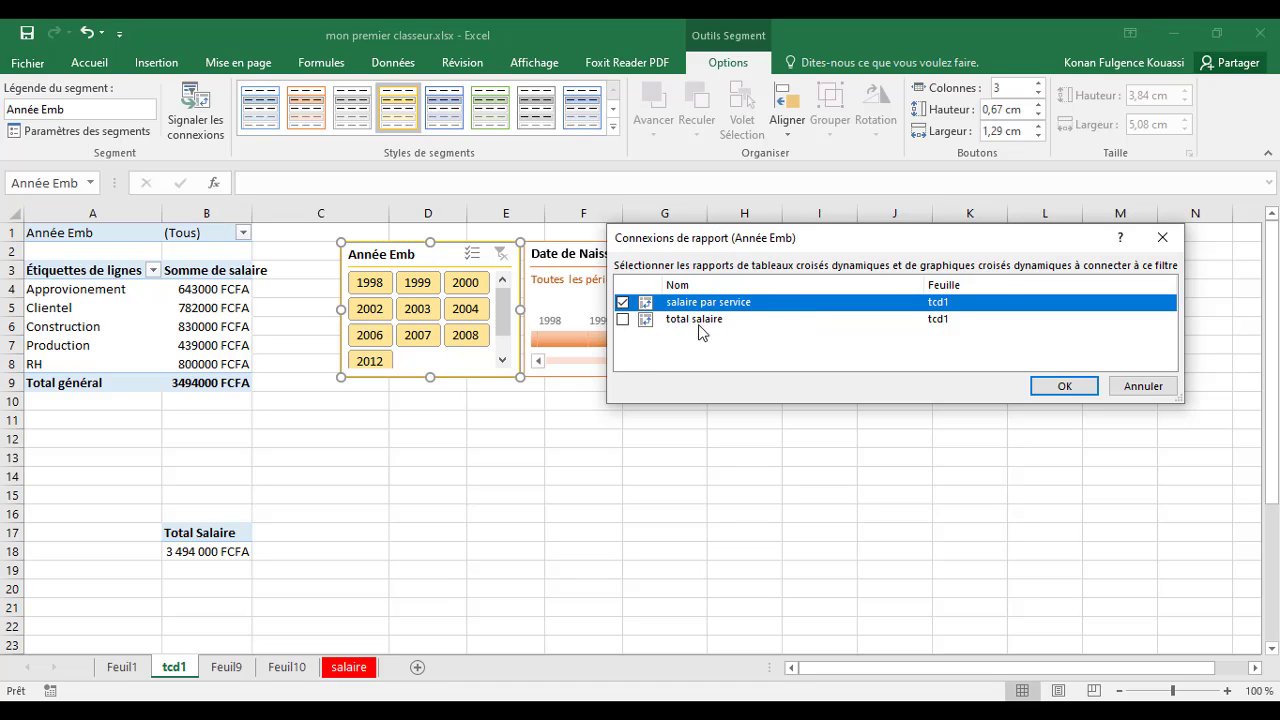
left_click(624, 320)
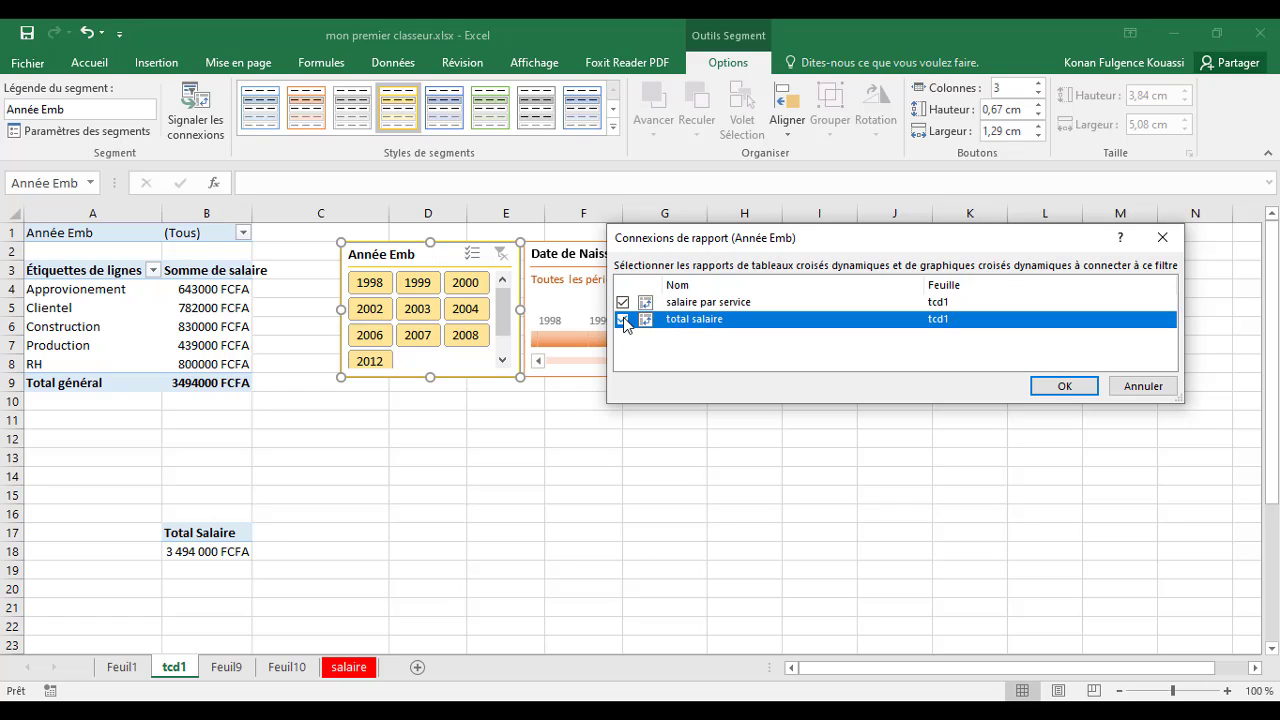
left_click(1066, 388)
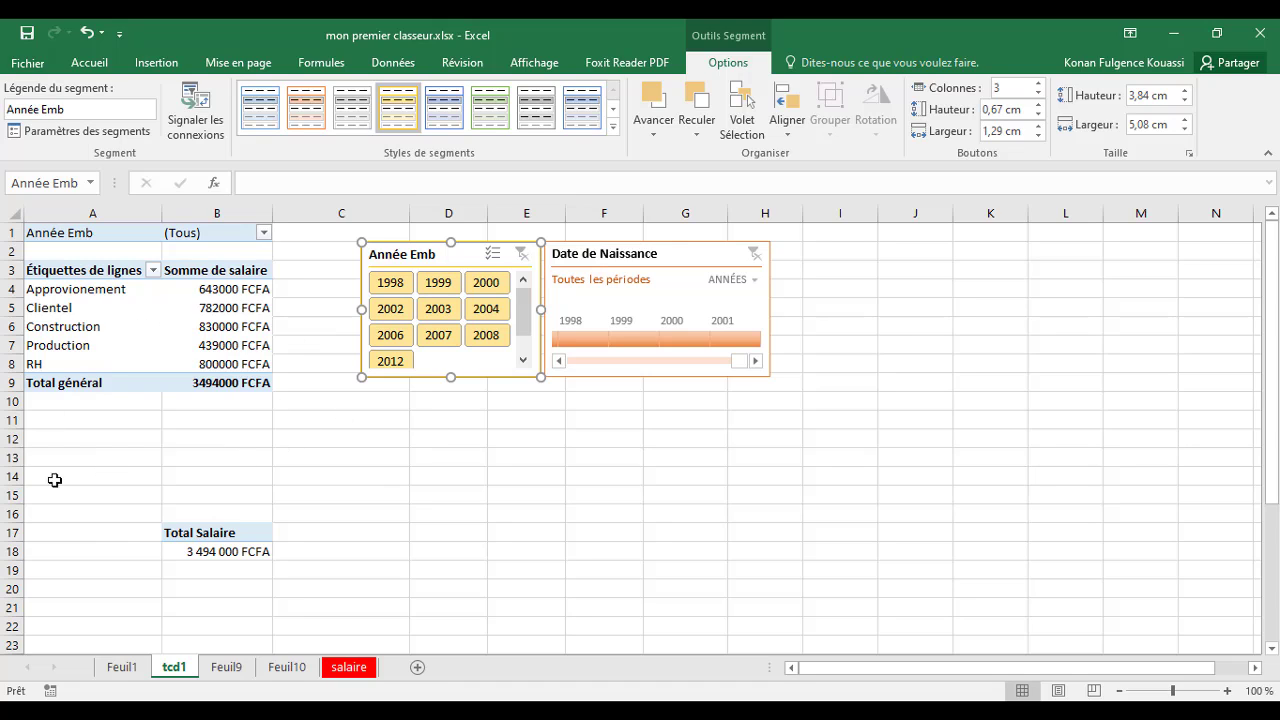
Step: Try the Année Emb slicer on both pivot tables with several years, including 1998, 2006 and 2002, and end on 2003
left_click(391, 284)
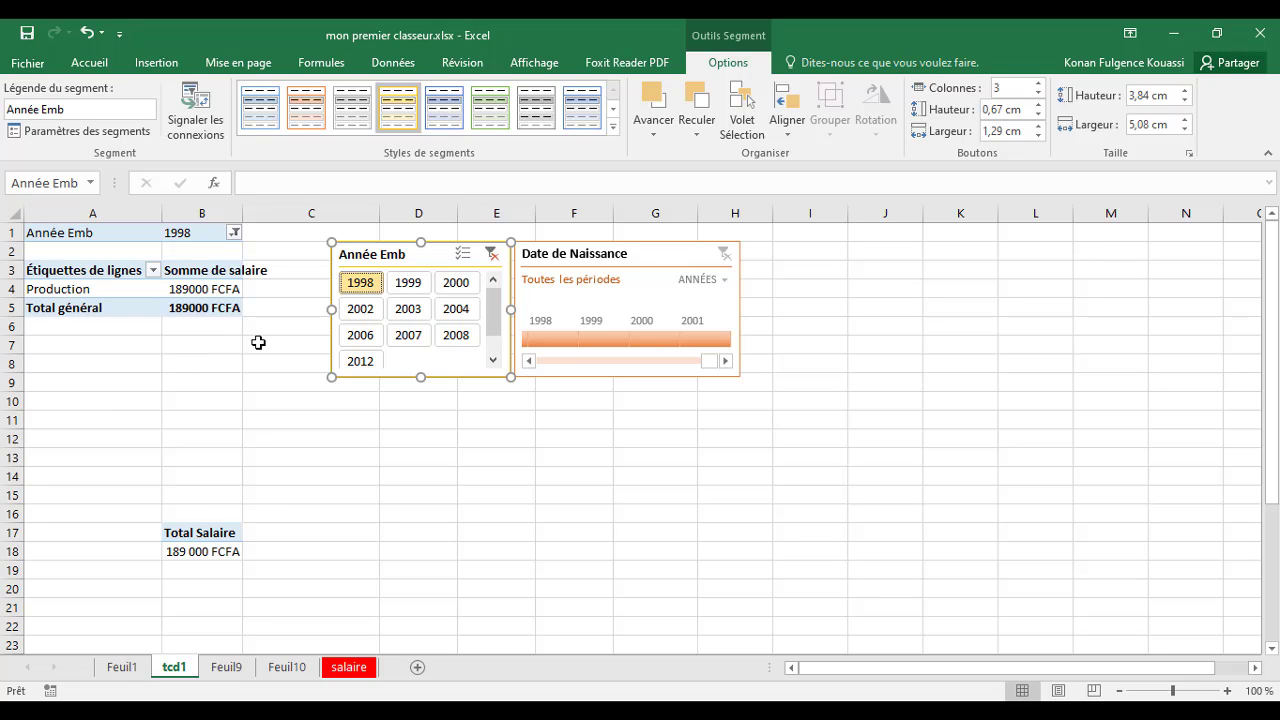
left_click(404, 314)
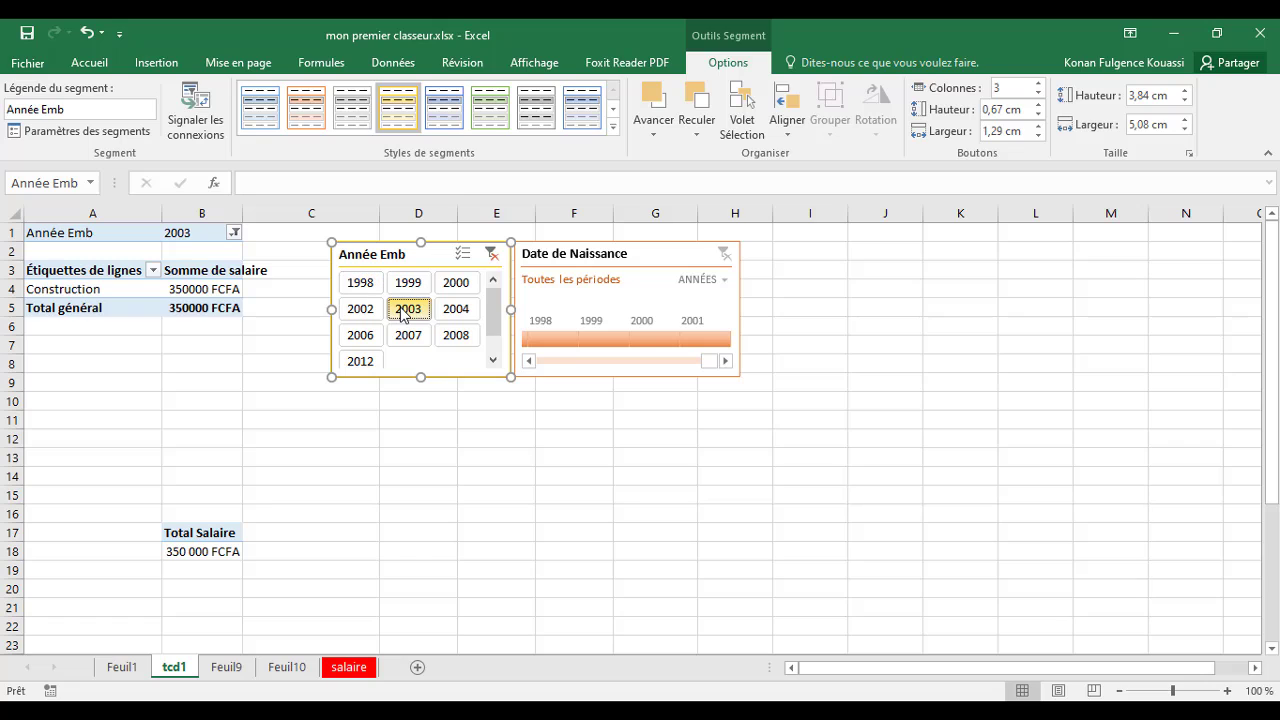
left_click(455, 340)
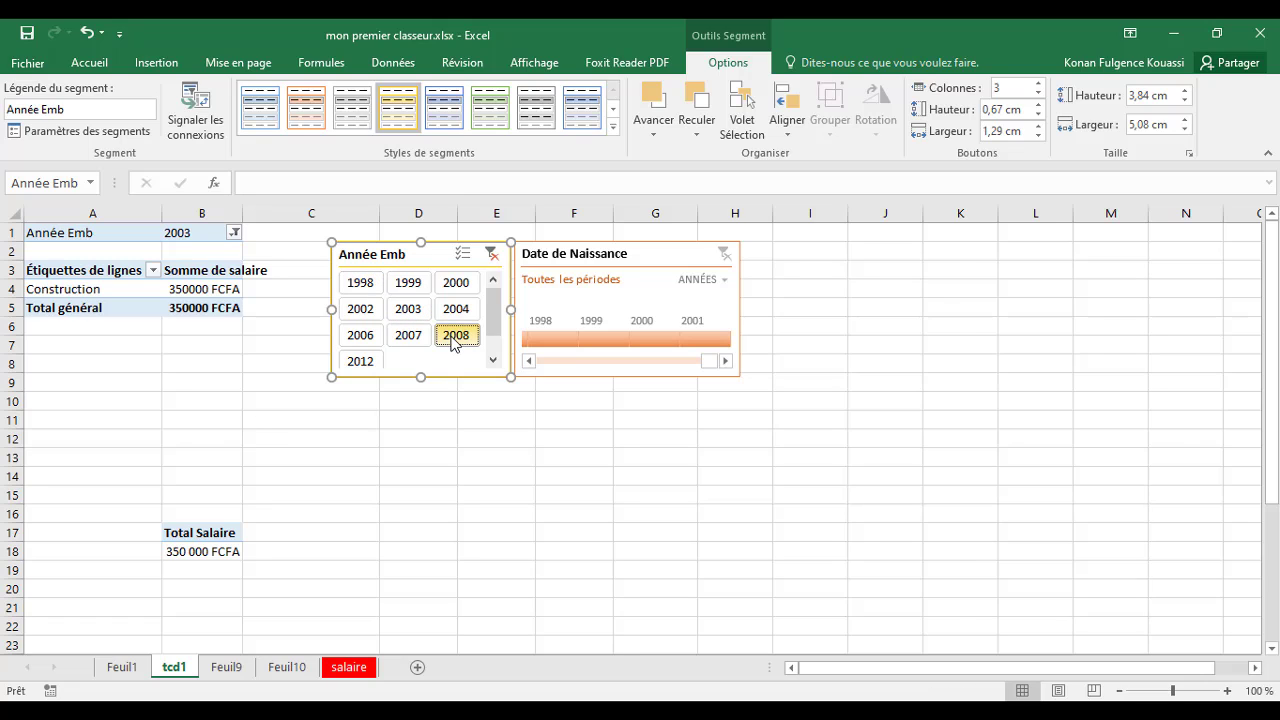
left_click(363, 337)
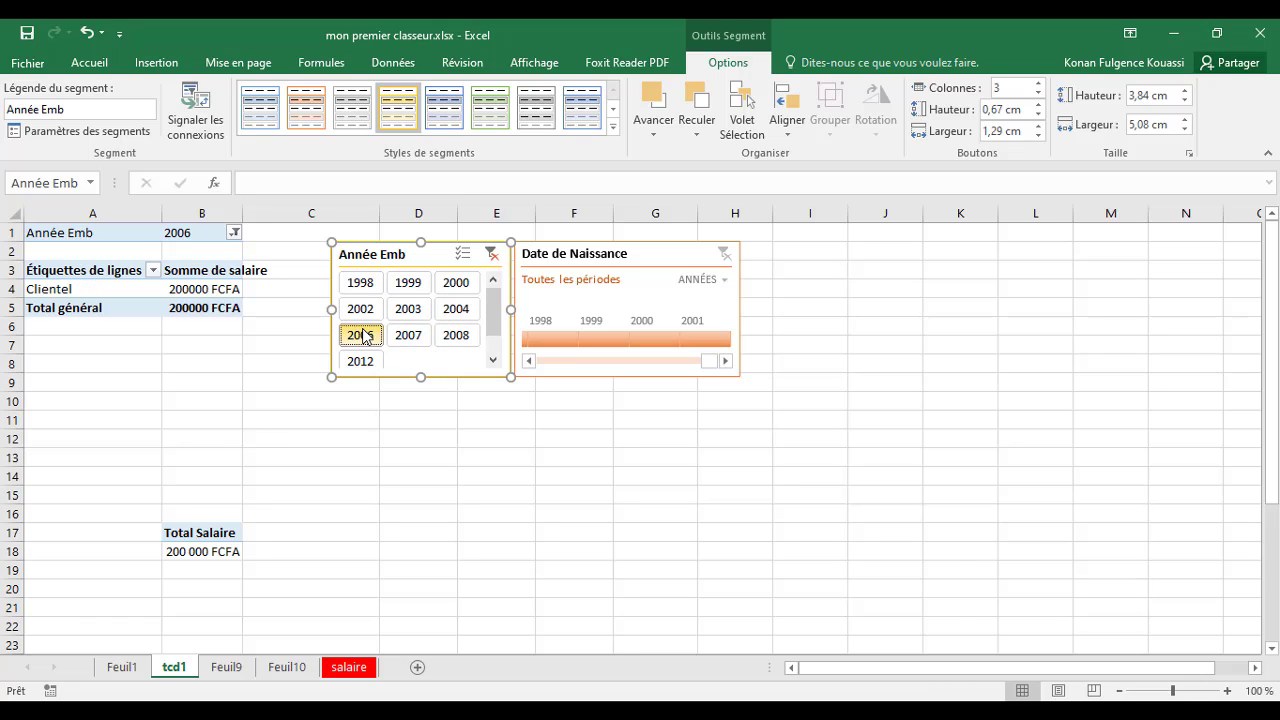
left_click(360, 310)
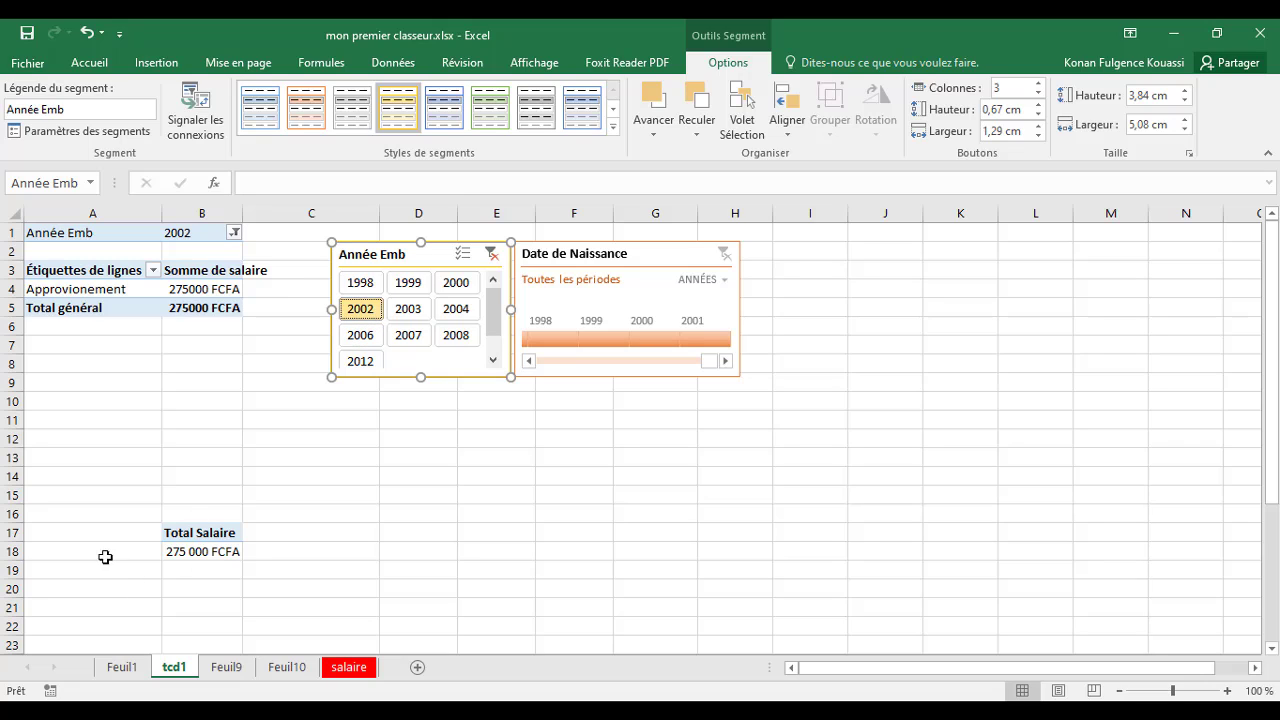
left_click(463, 283)
left_click(419, 290)
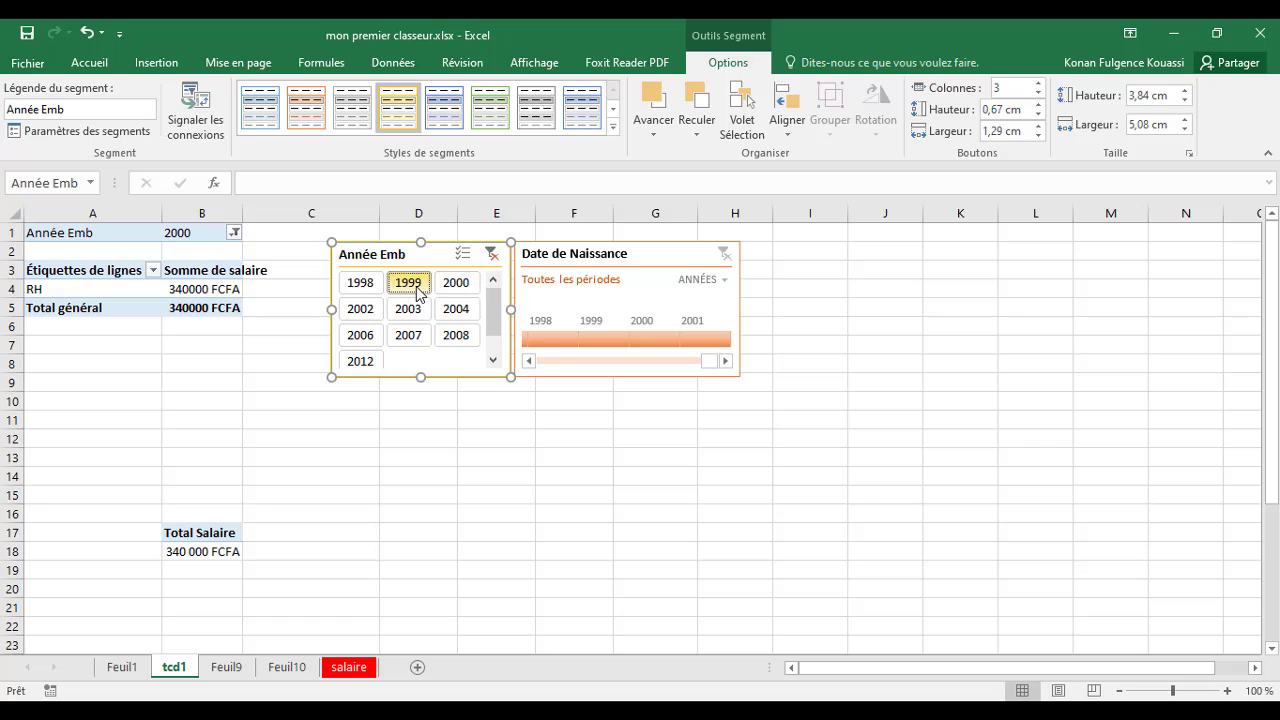
left_click(408, 311)
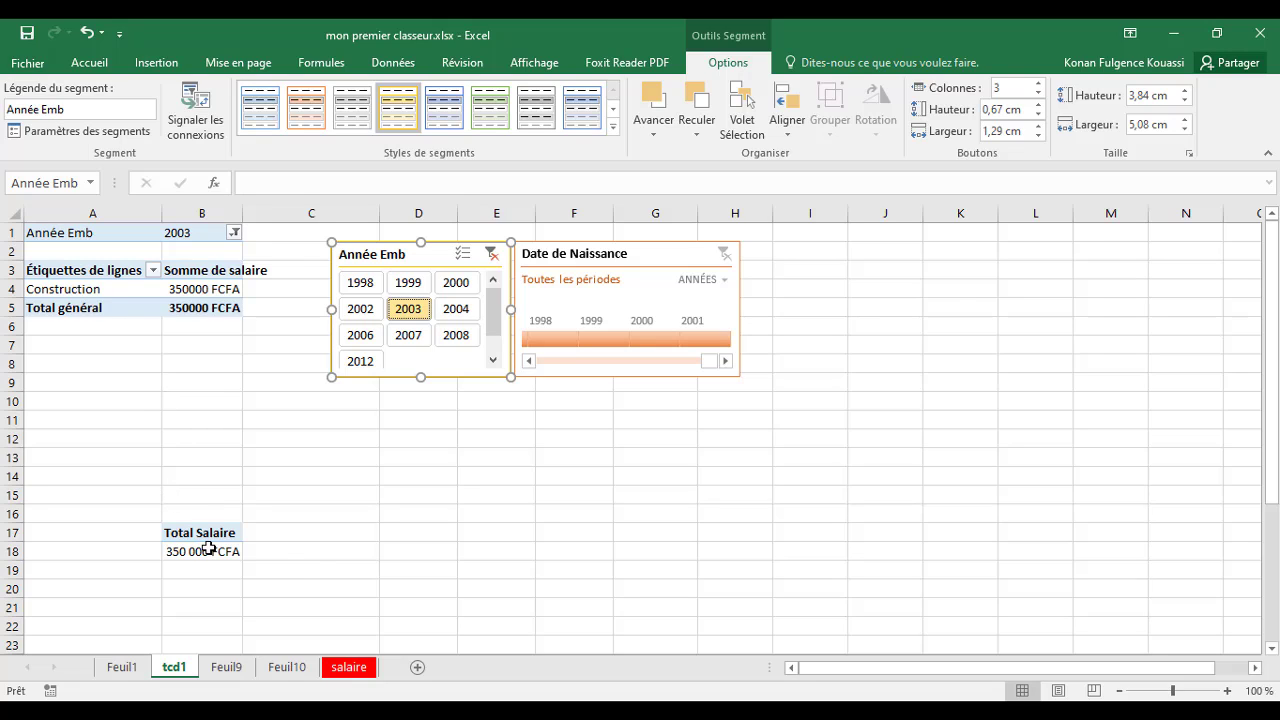
mouse_move(208, 547)
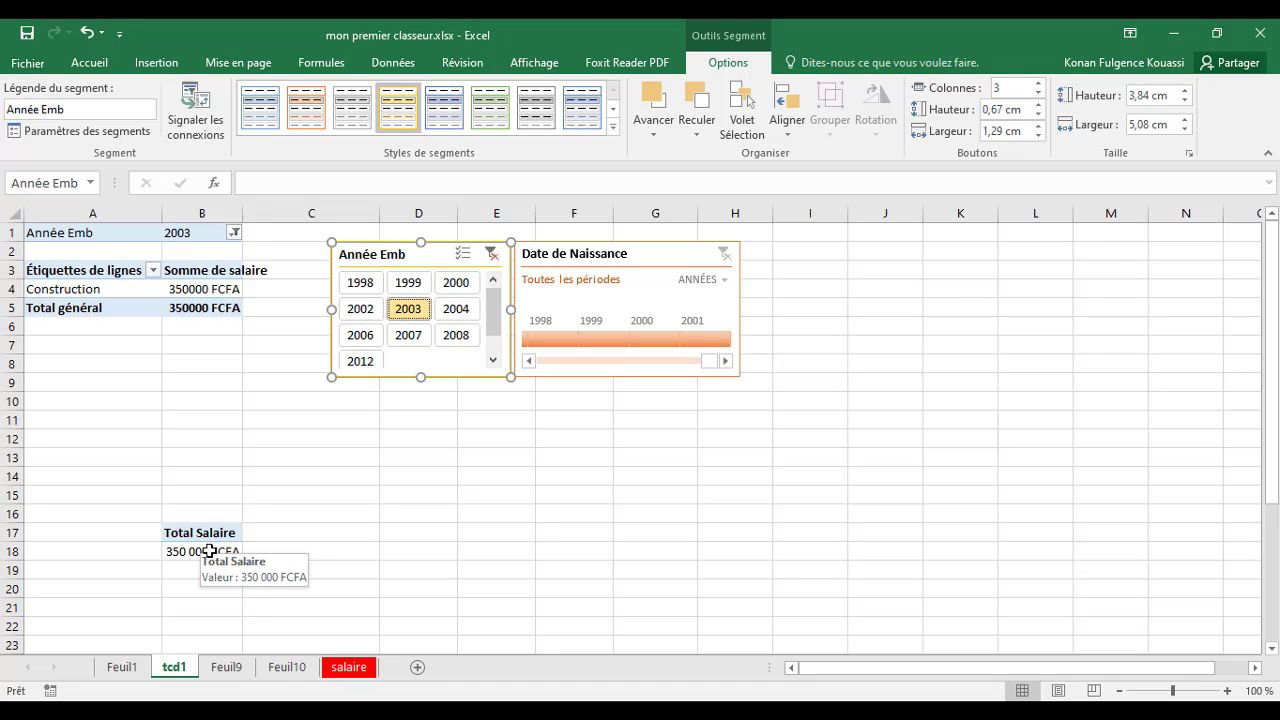
Step: On sheet Feuil9, enter the label Service in cell D4
left_click(229, 669)
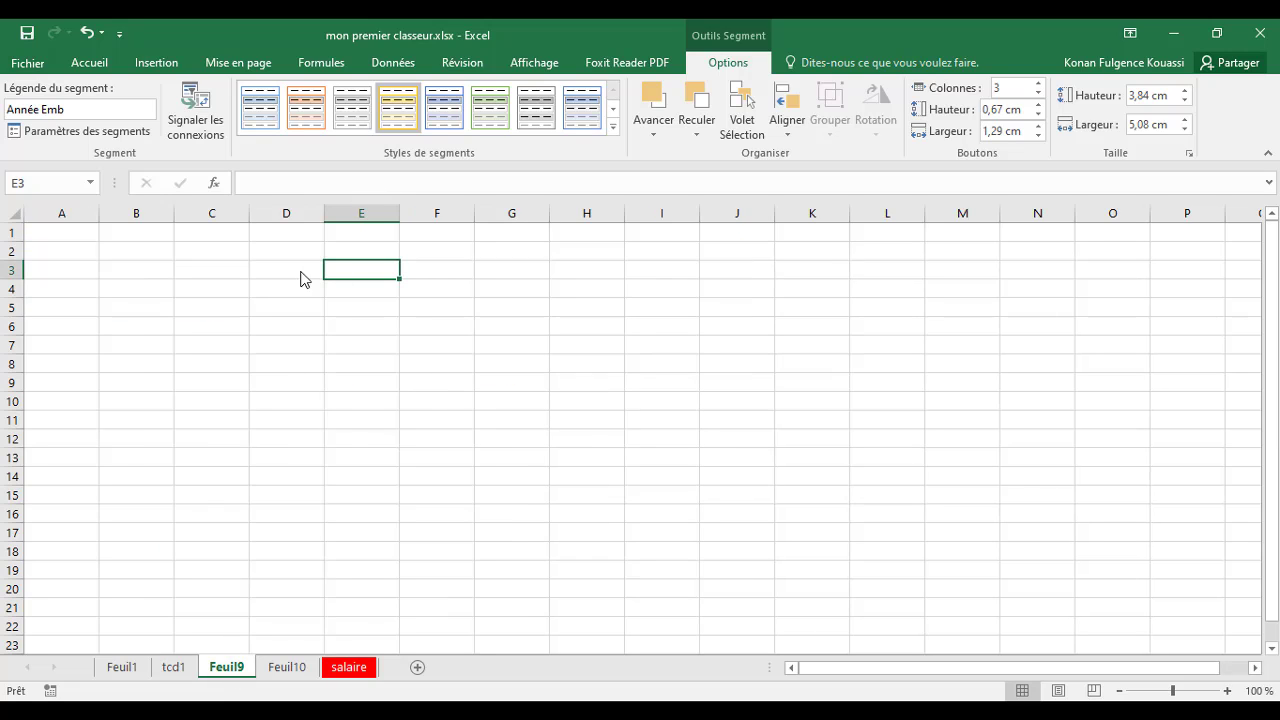
left_click(272, 290)
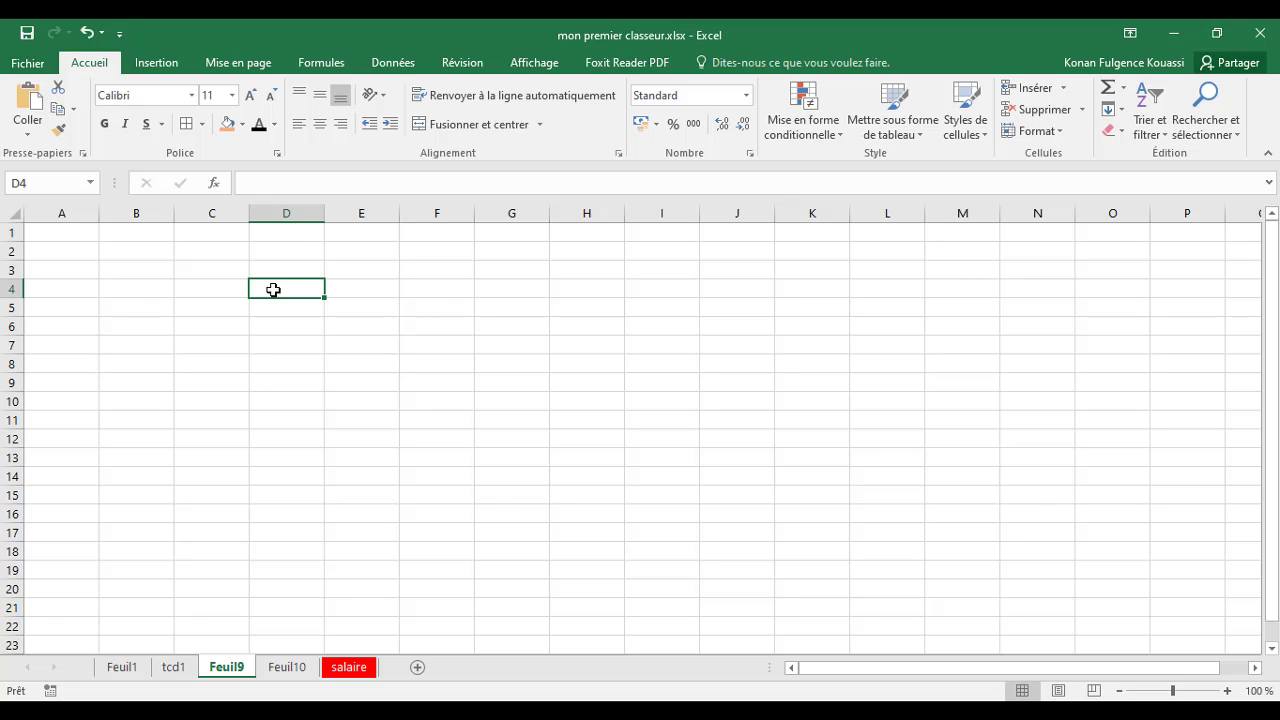
type("Ser")
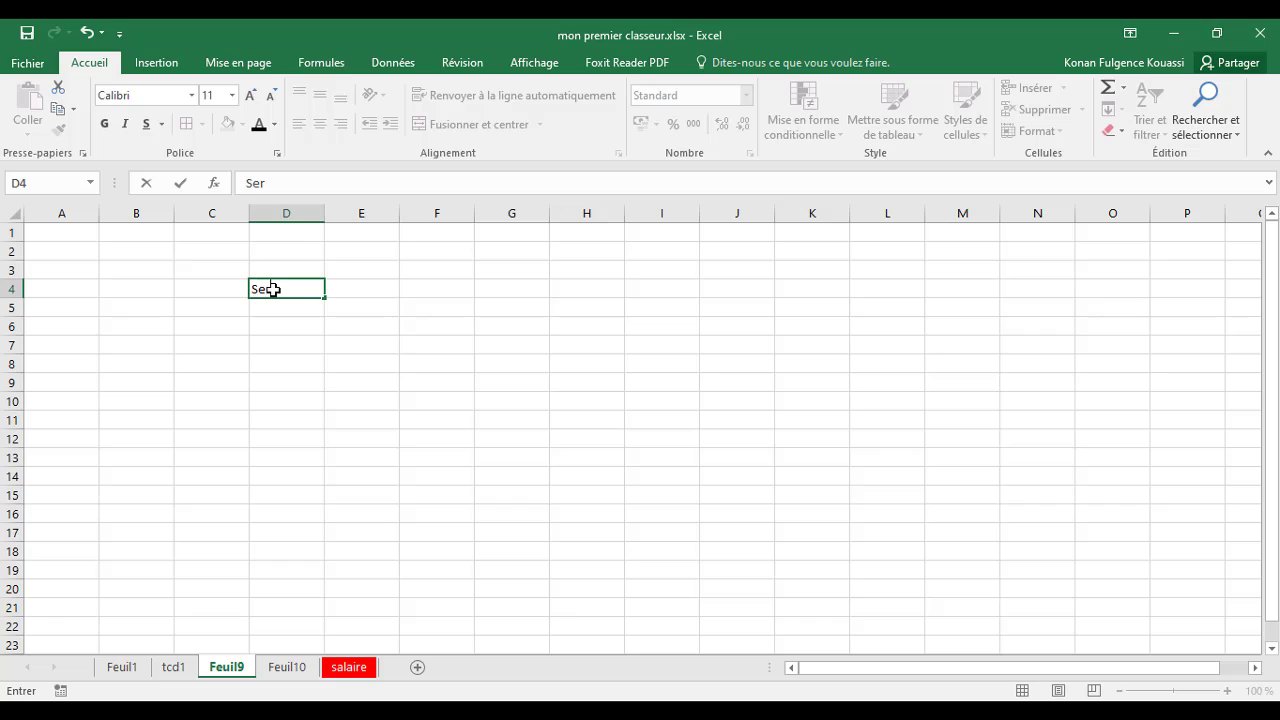
type("vi")
key("BackSpace")
type("vice")
Step: Enter the headings Salaire in cell E3 and Region in cell F3 of Feuil9
left_click(375, 269)
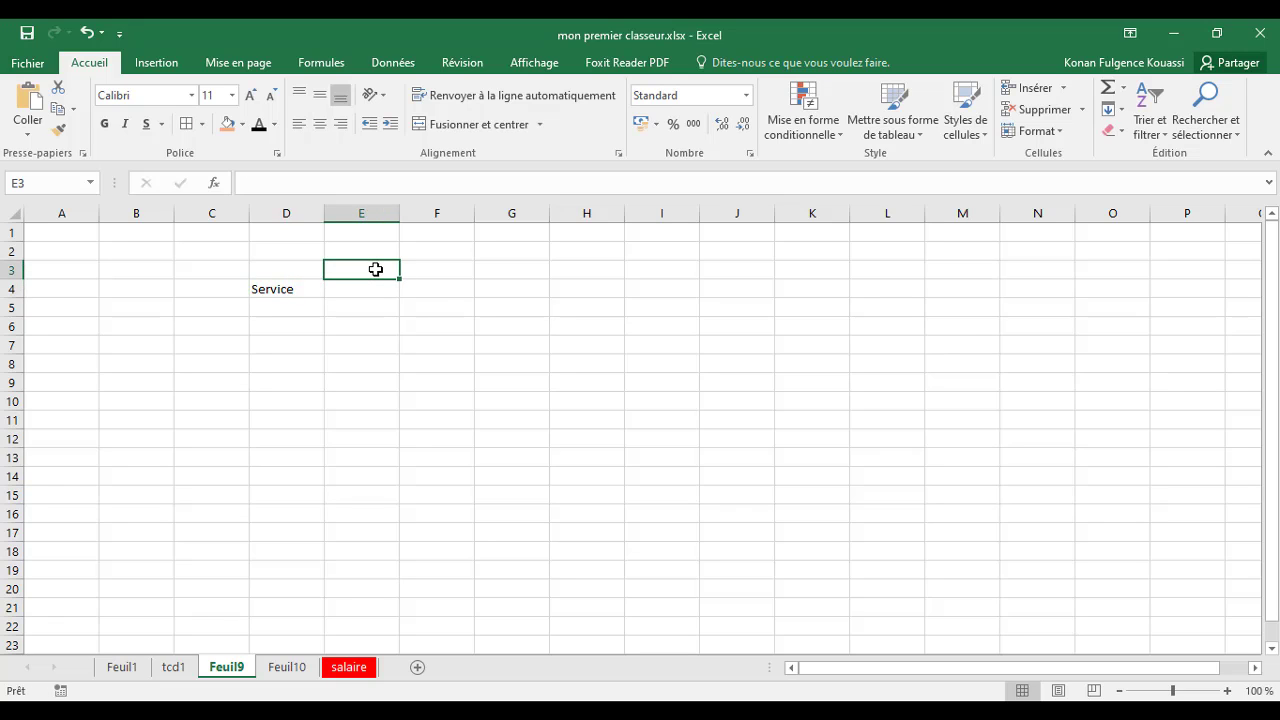
type("Sal")
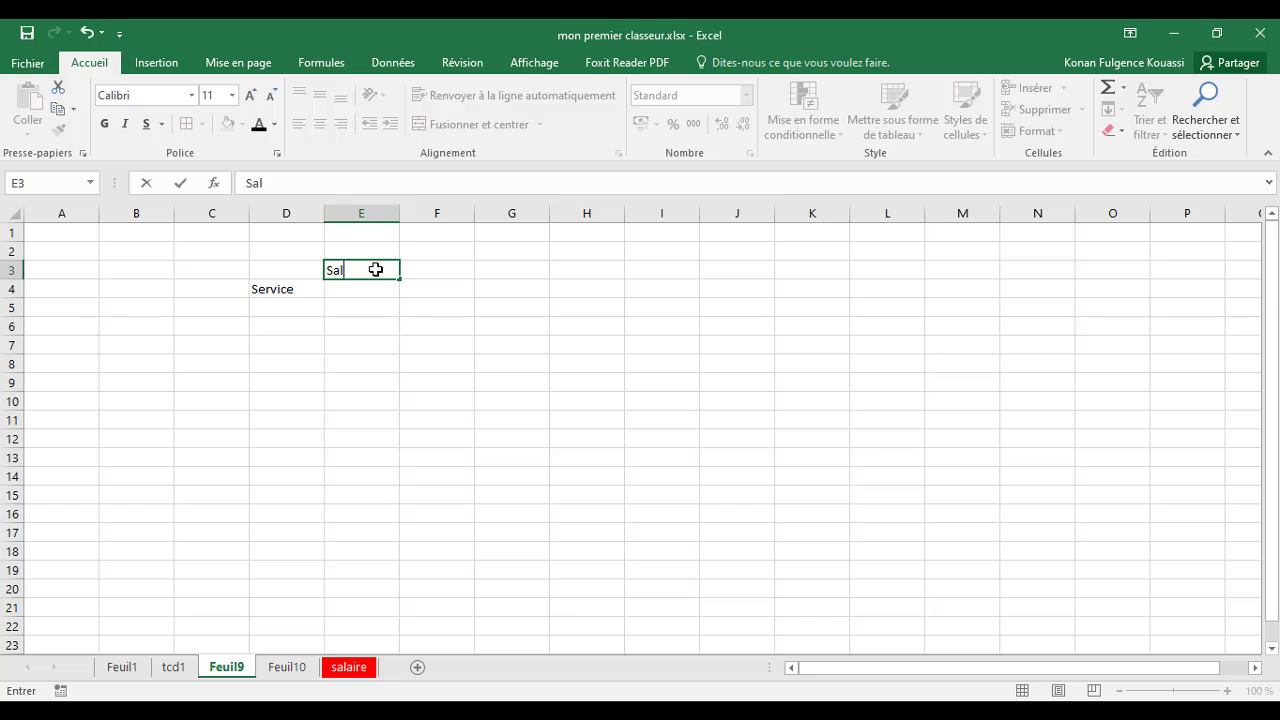
type("aire")
left_click(437, 274)
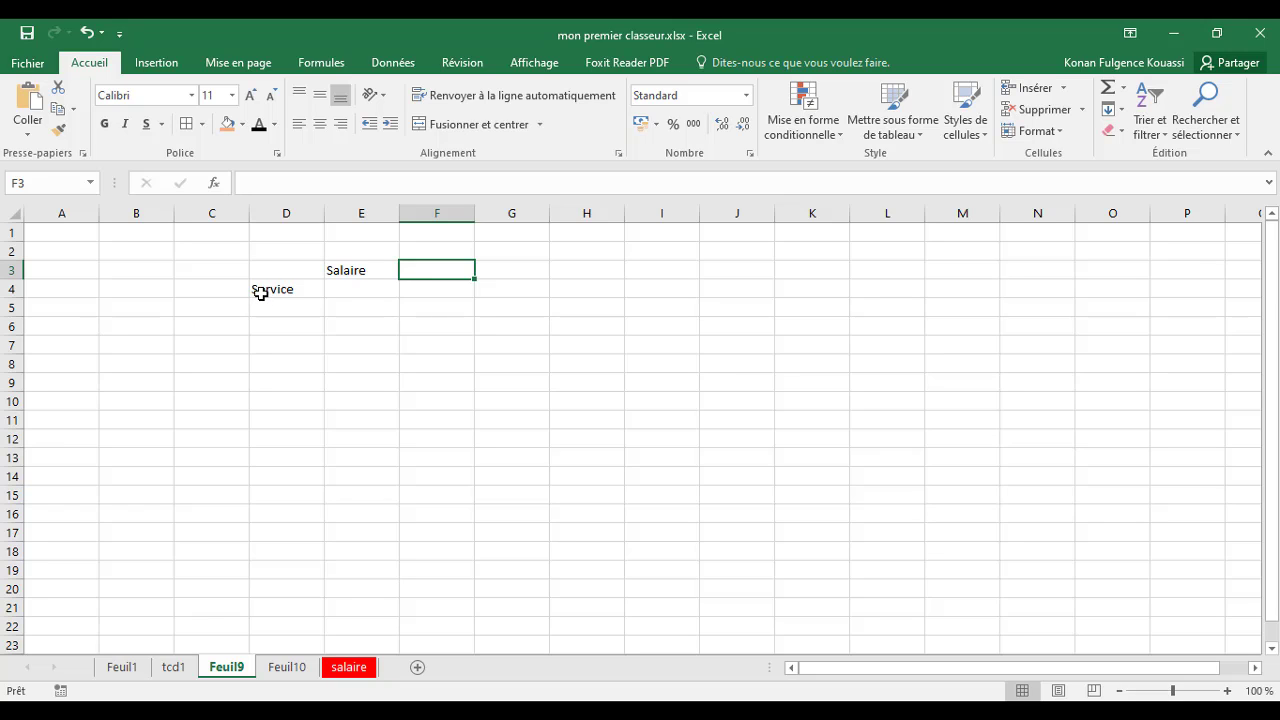
type("Re")
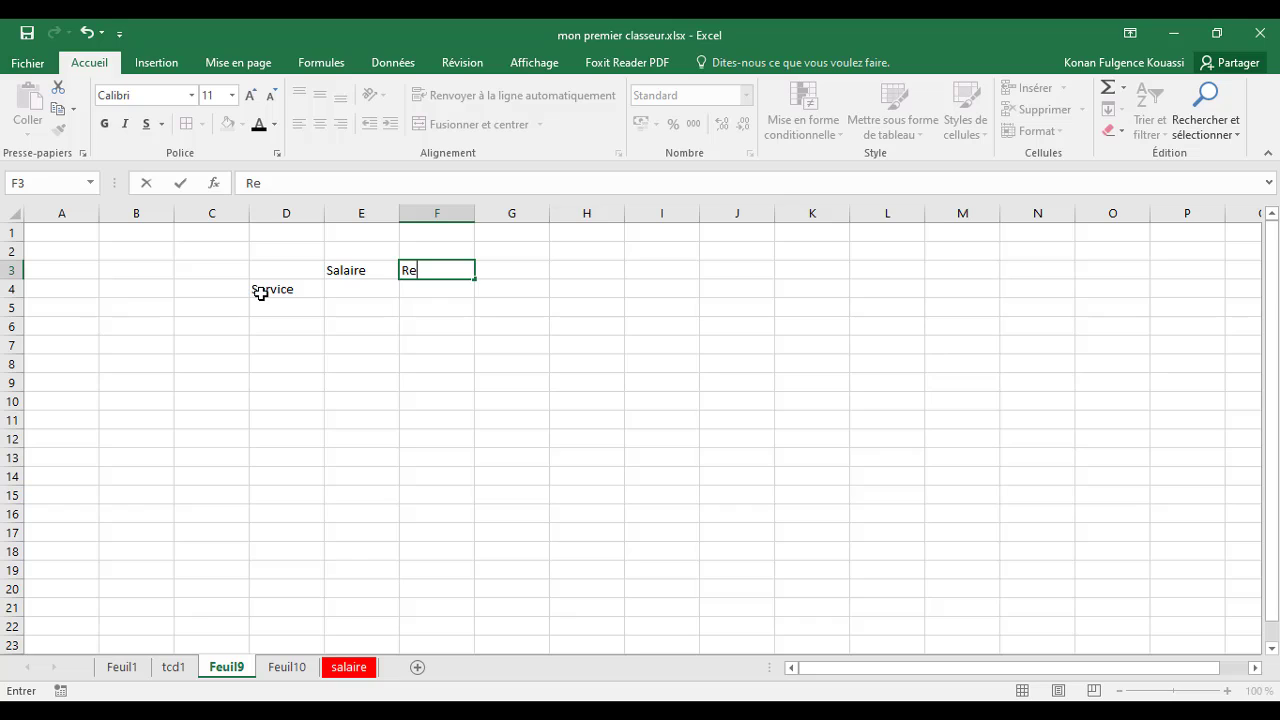
type("gion")
left_click(277, 291)
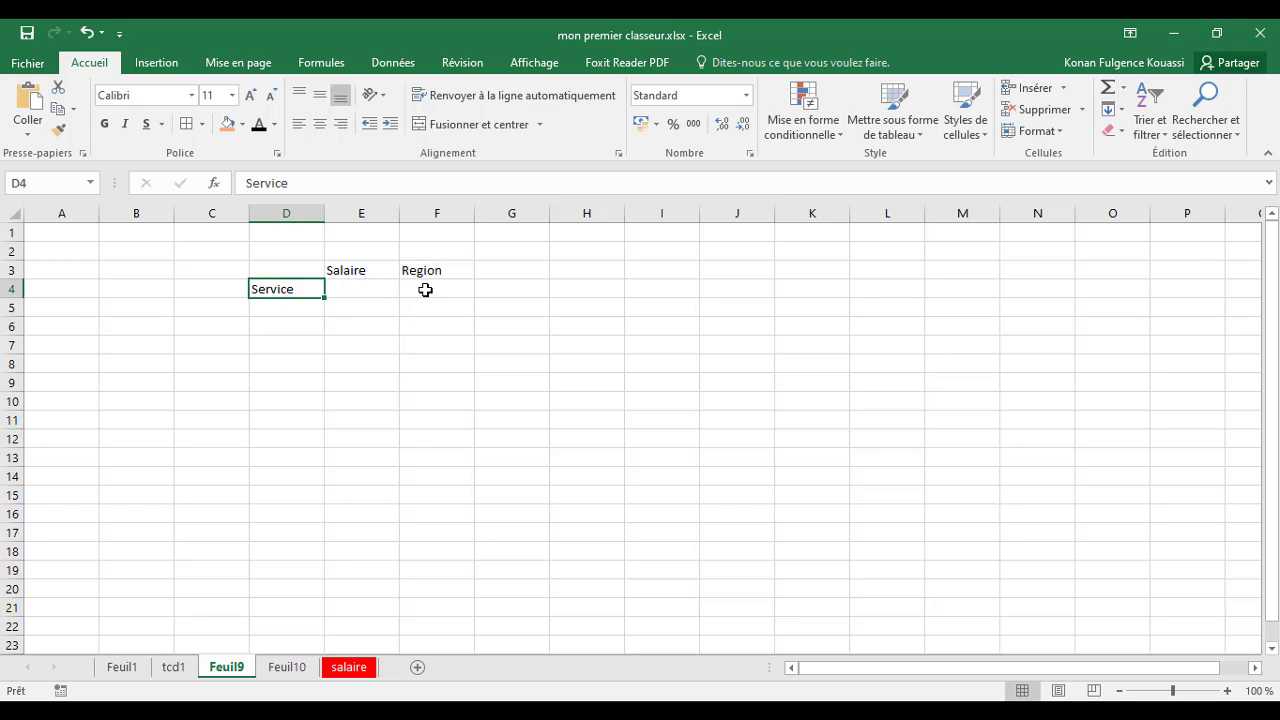
left_click(425, 290)
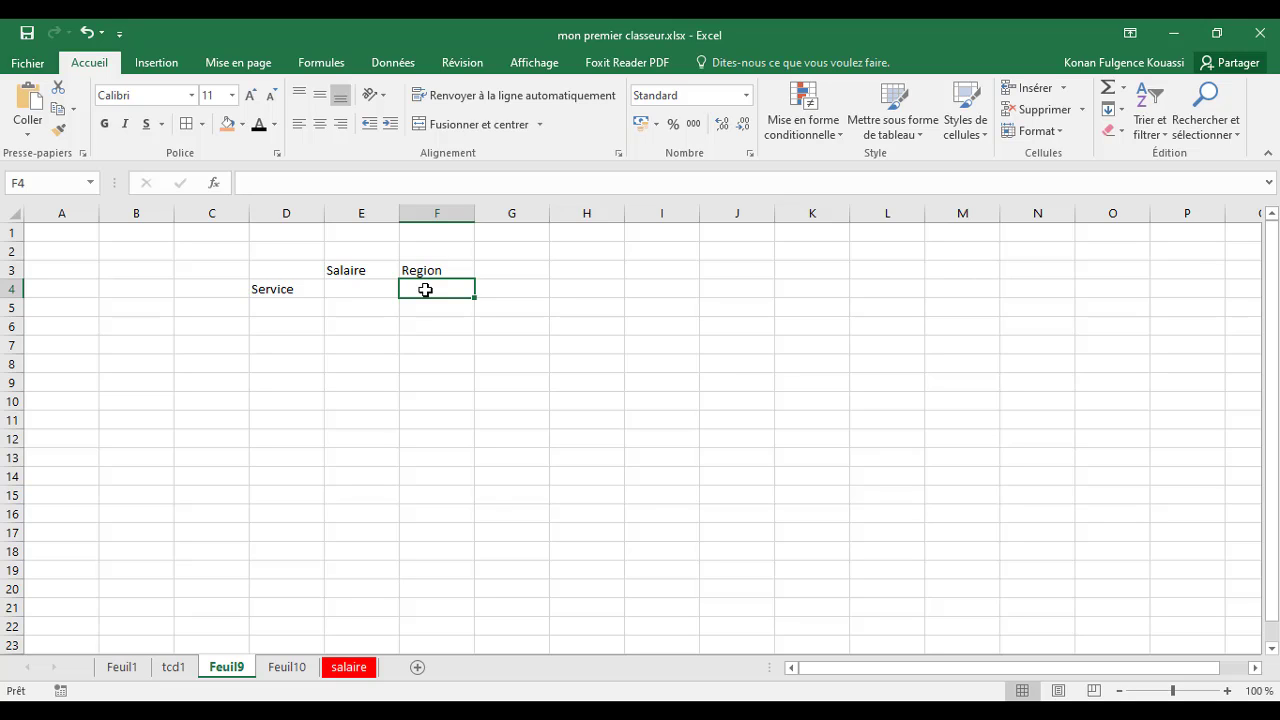
left_click(278, 306)
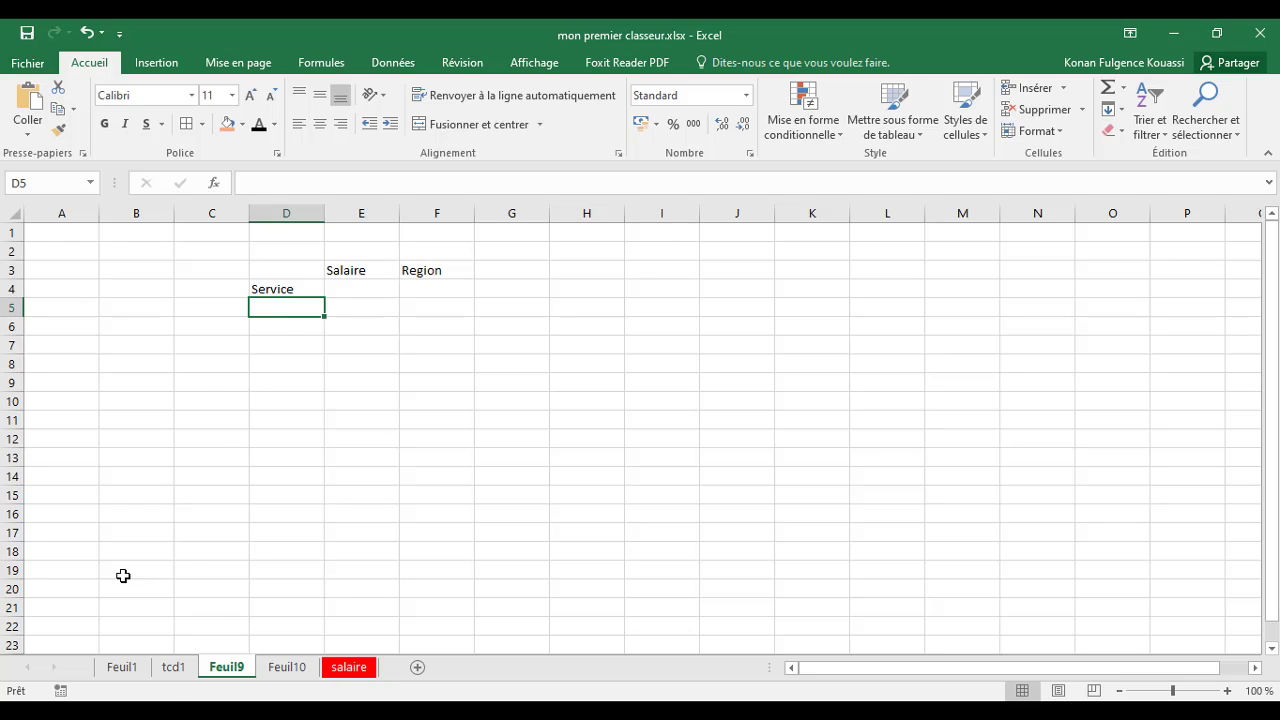
Step: On sheet tcd1, add the Region field to the rows of the salary-by-service pivot table, below Service
left_click(174, 668)
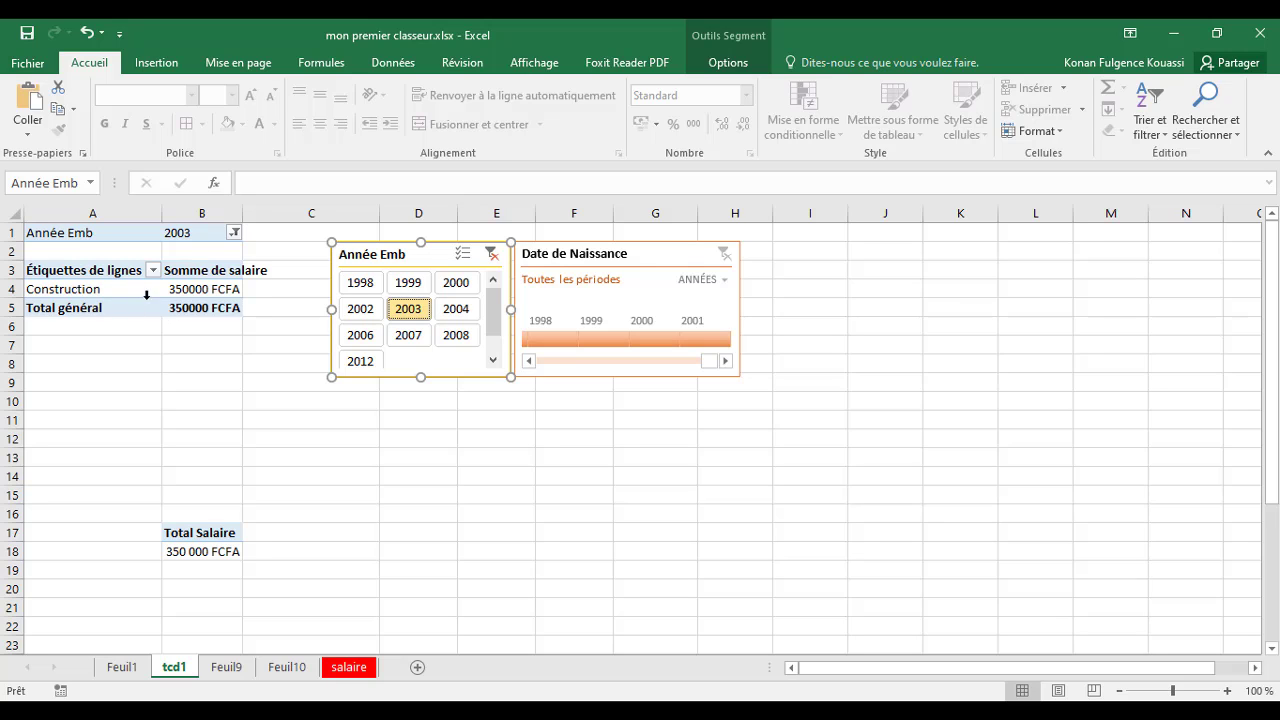
left_click(105, 277)
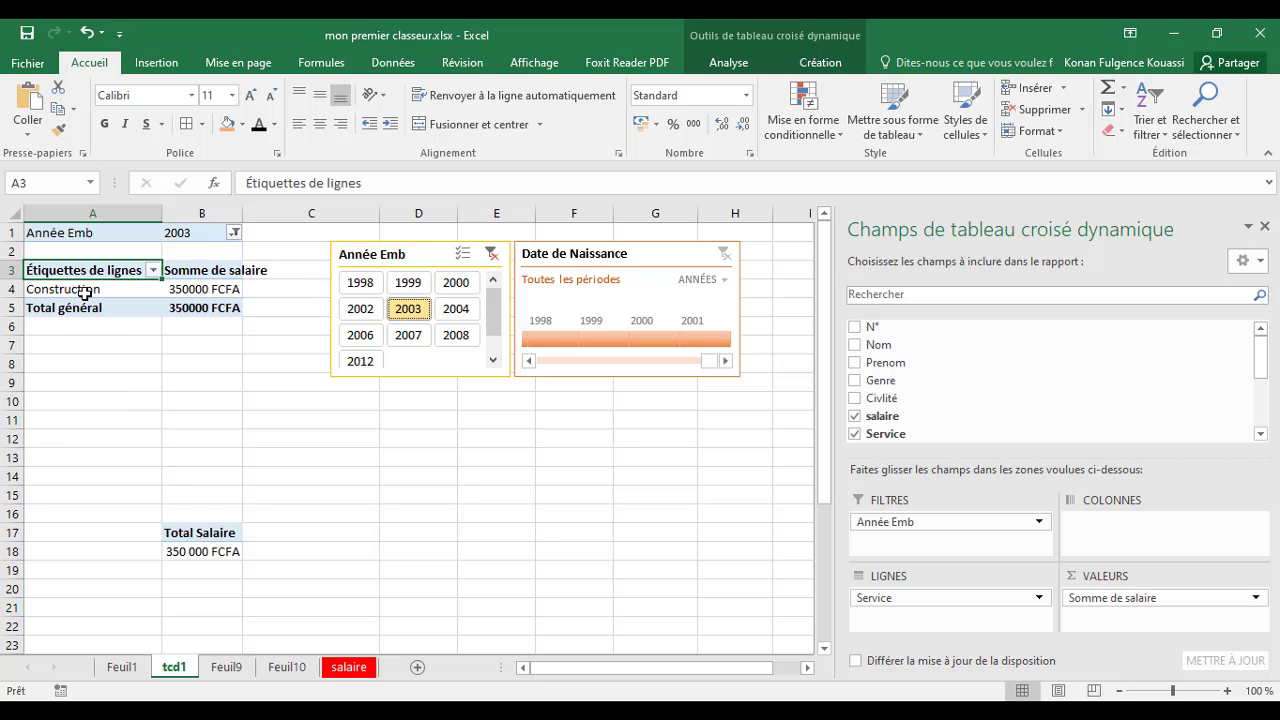
left_click(86, 293)
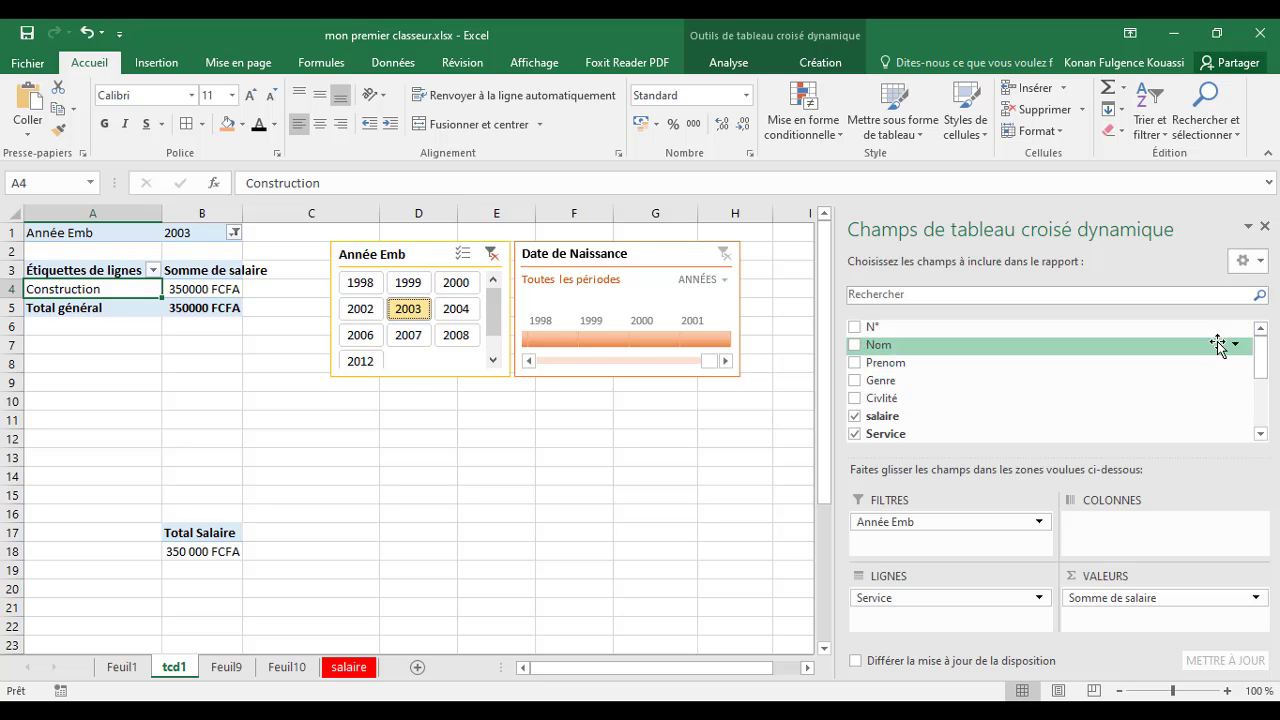
left_click_drag(1260, 350, 941, 369)
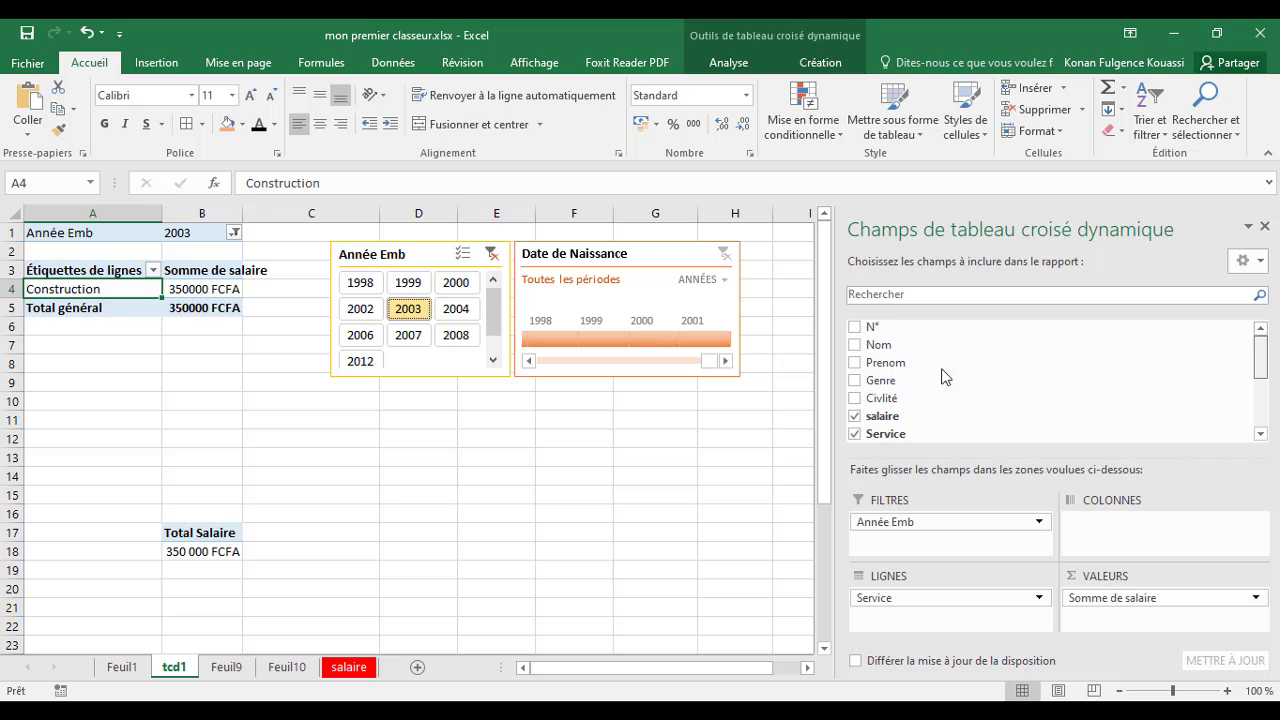
scroll(1006, 420, "down", 5)
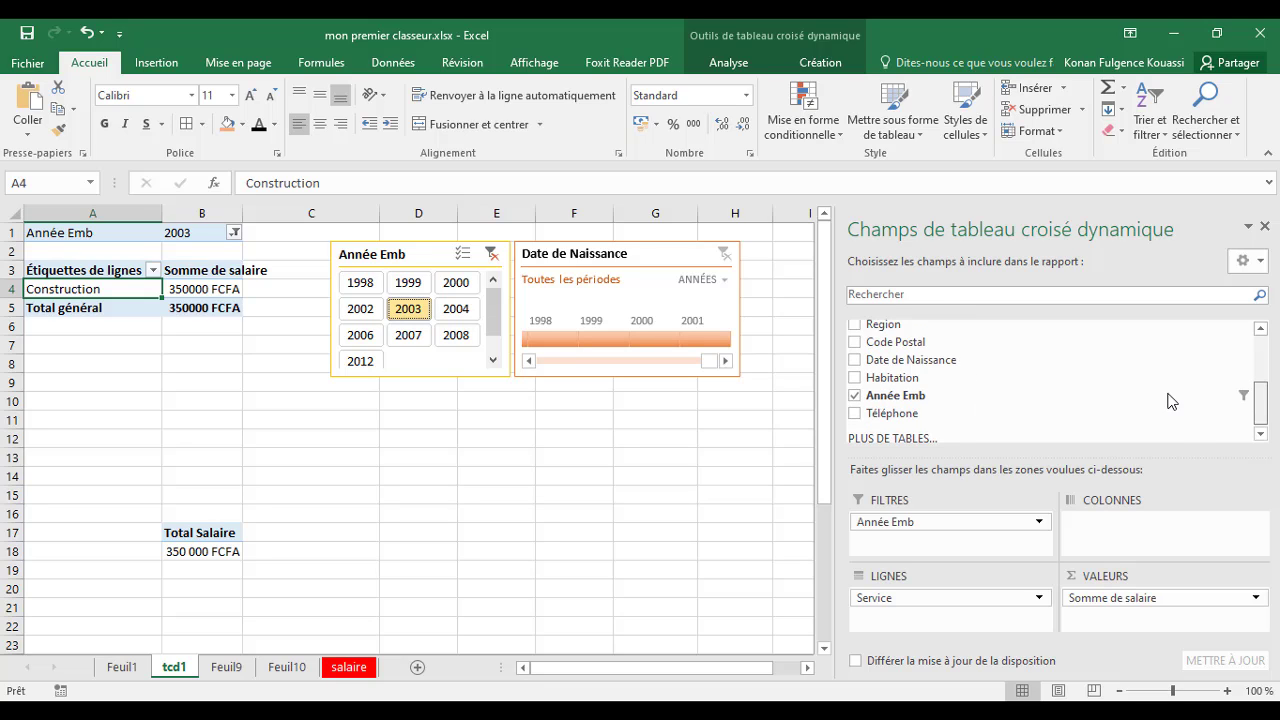
scroll(1172, 392, "up", 1)
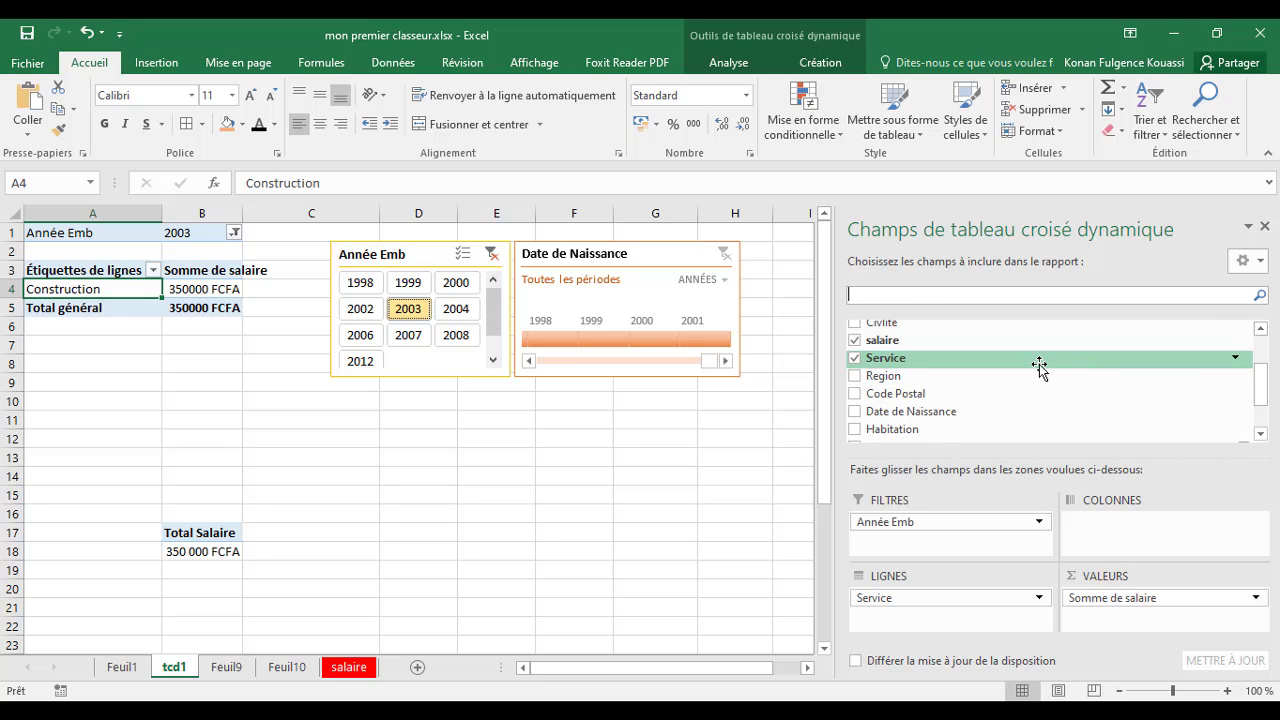
left_click_drag(885, 379, 889, 620)
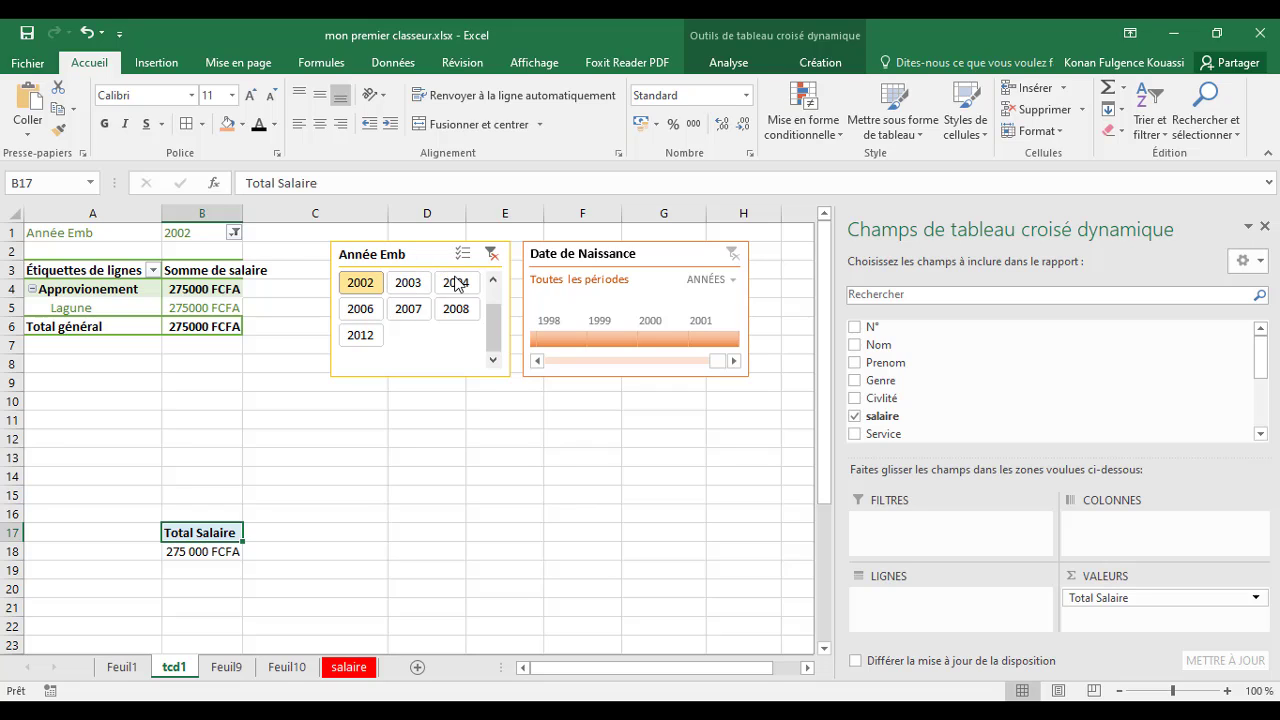
Step: Add 2003, 2004, 2006, 2007 and 2008 to the 2002 selection in the Année Emb slicer
left_click(407, 290, "ctrl")
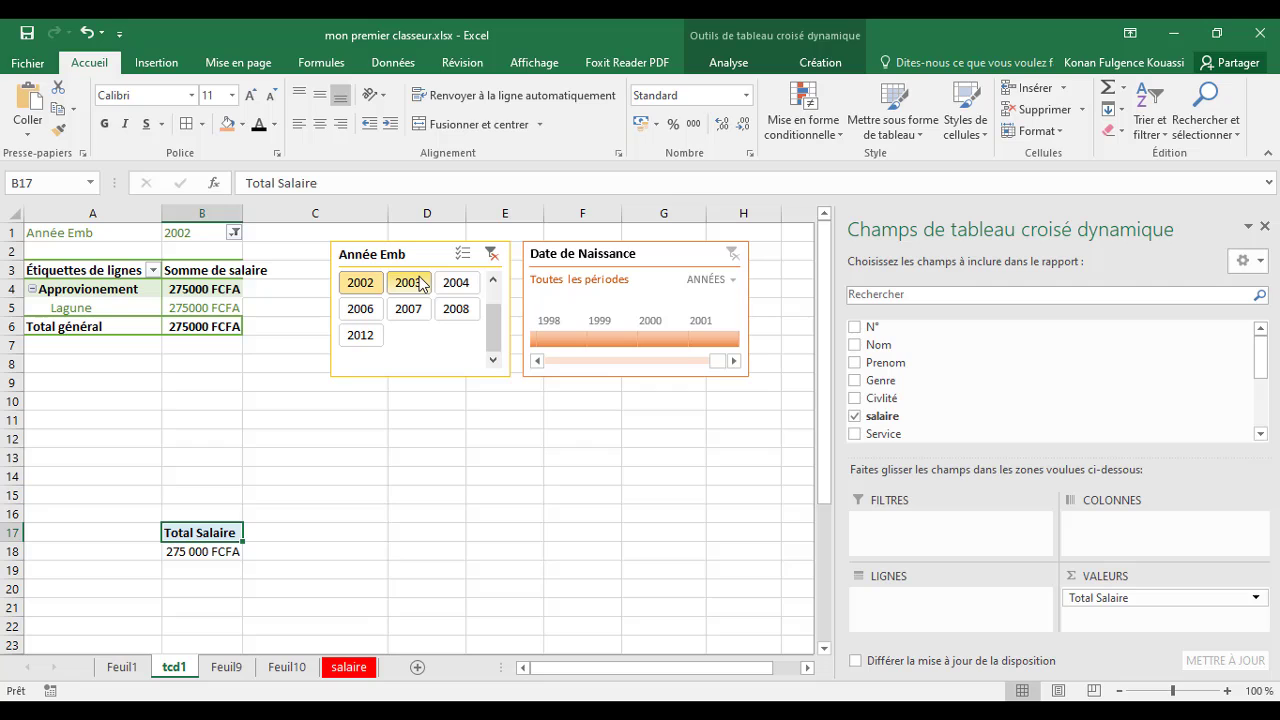
left_click(455, 285, "ctrl")
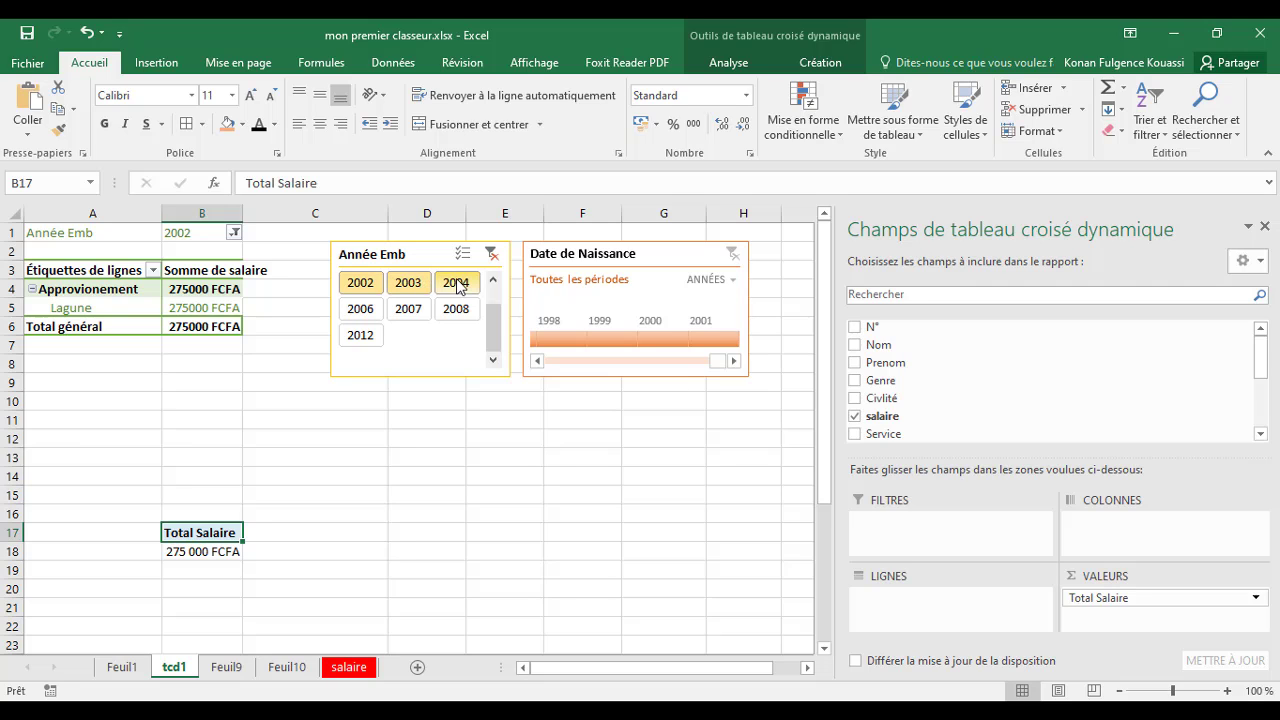
left_click(366, 309, "ctrl")
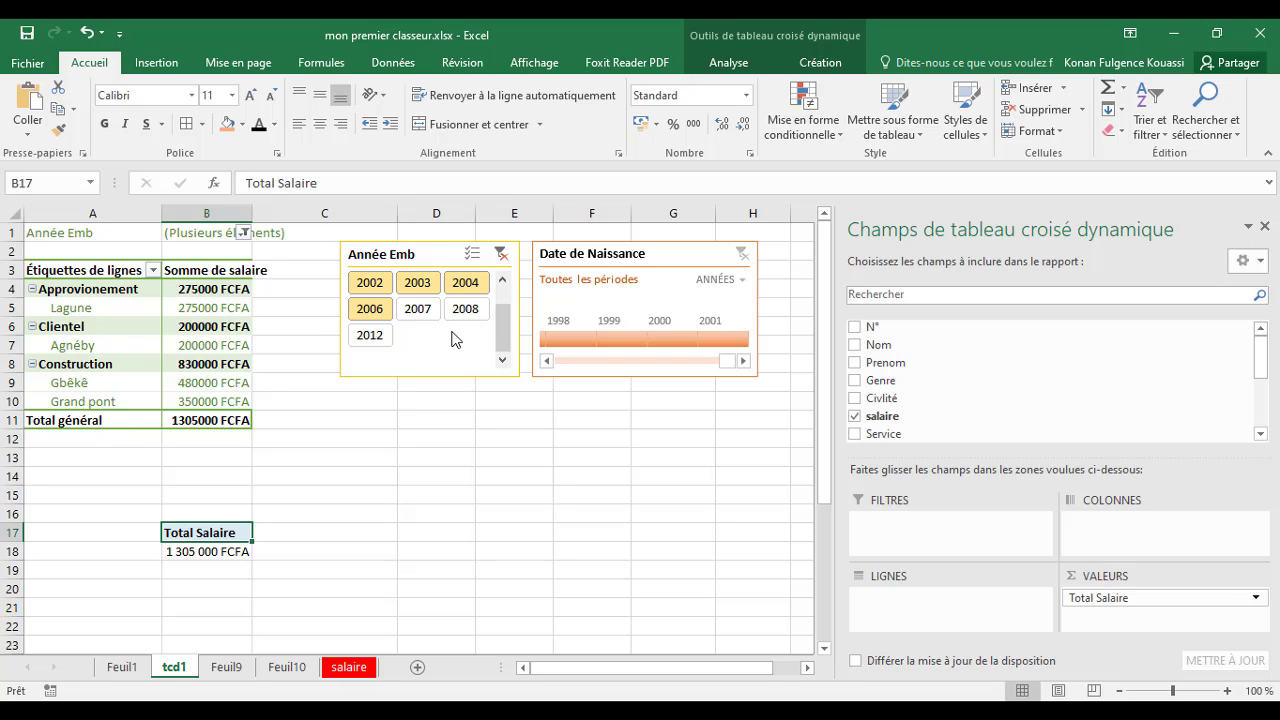
left_click(418, 312)
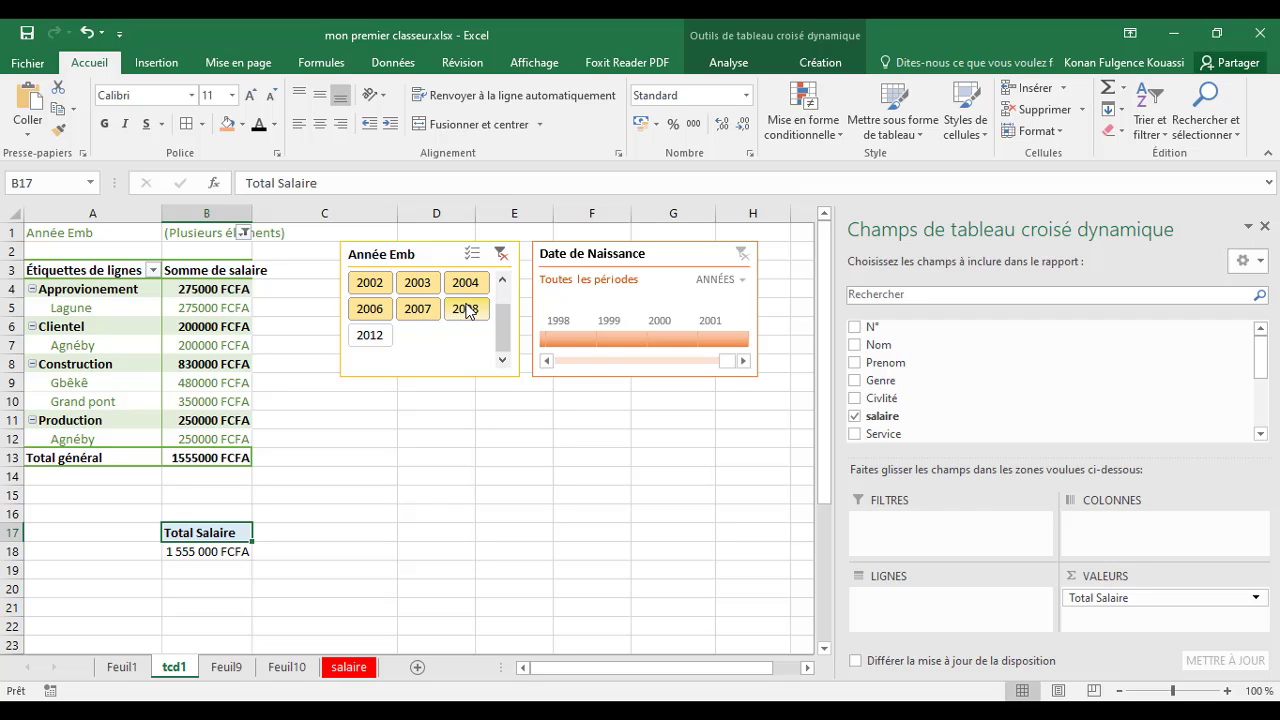
left_click(466, 310)
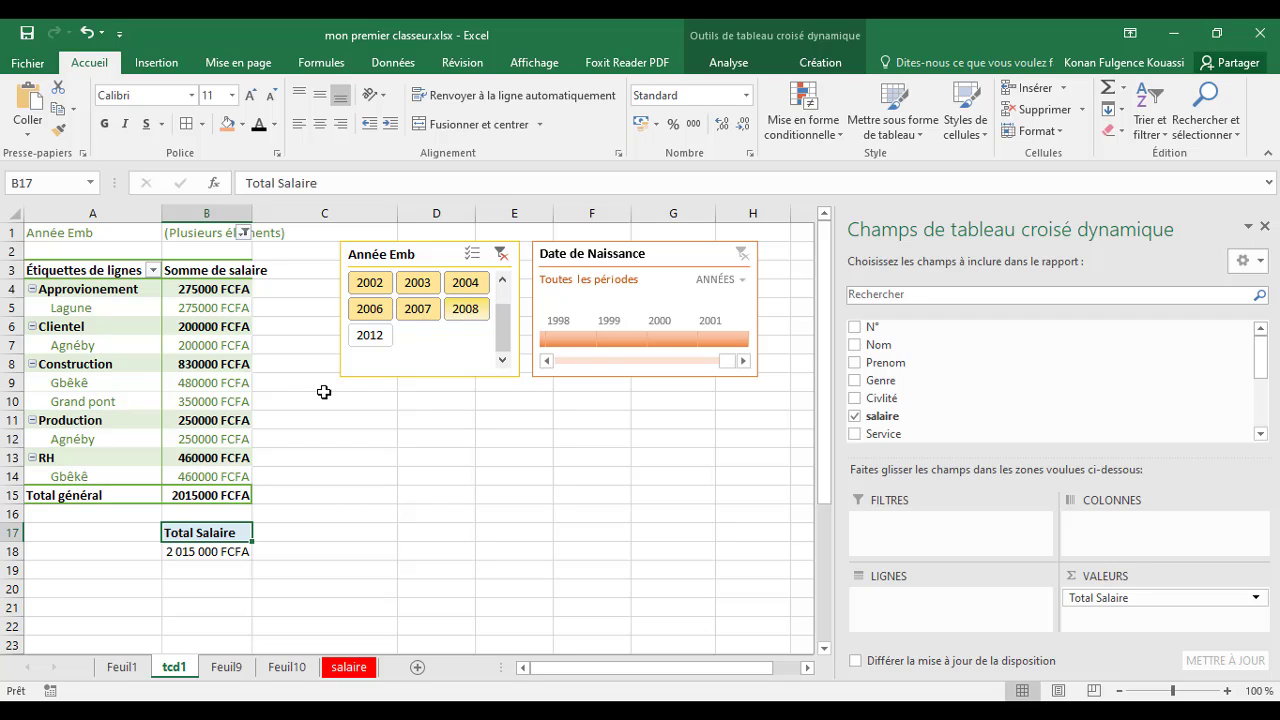
Step: Move the Total Salaire pivot table to cell D17 and widen column D to fit its amount
left_click(182, 546)
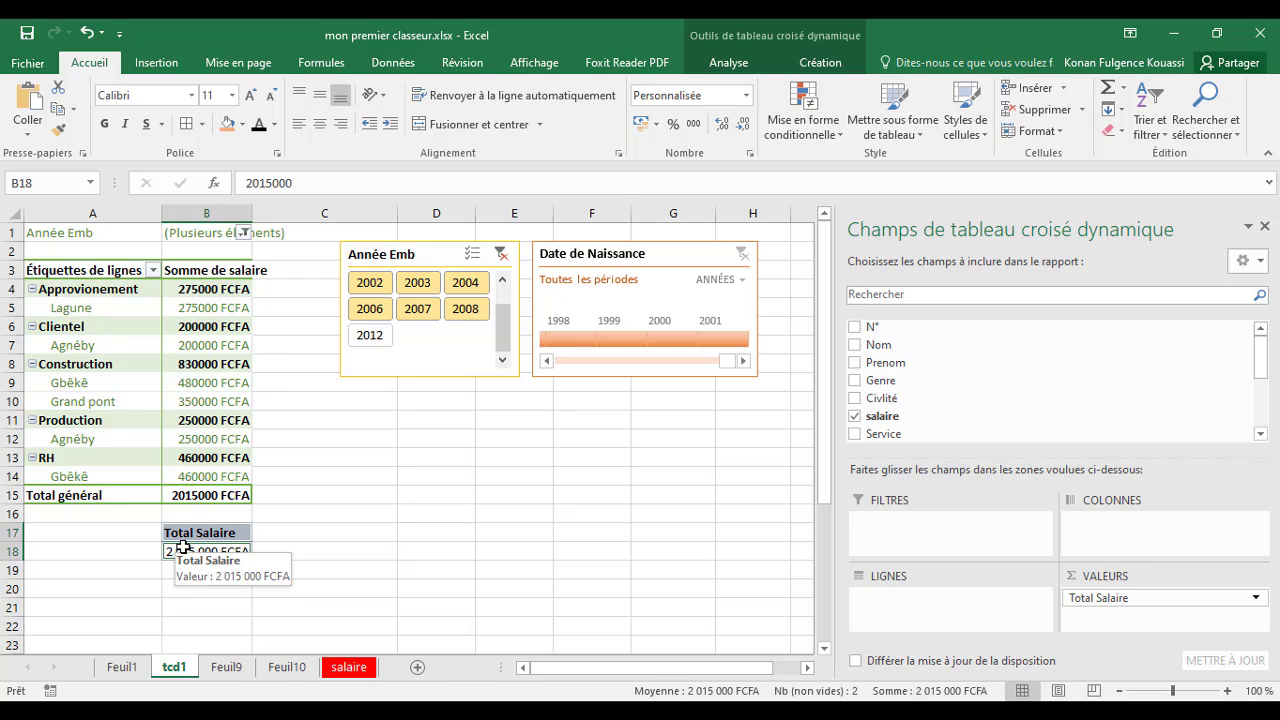
left_click_drag(196, 532, 316, 541)
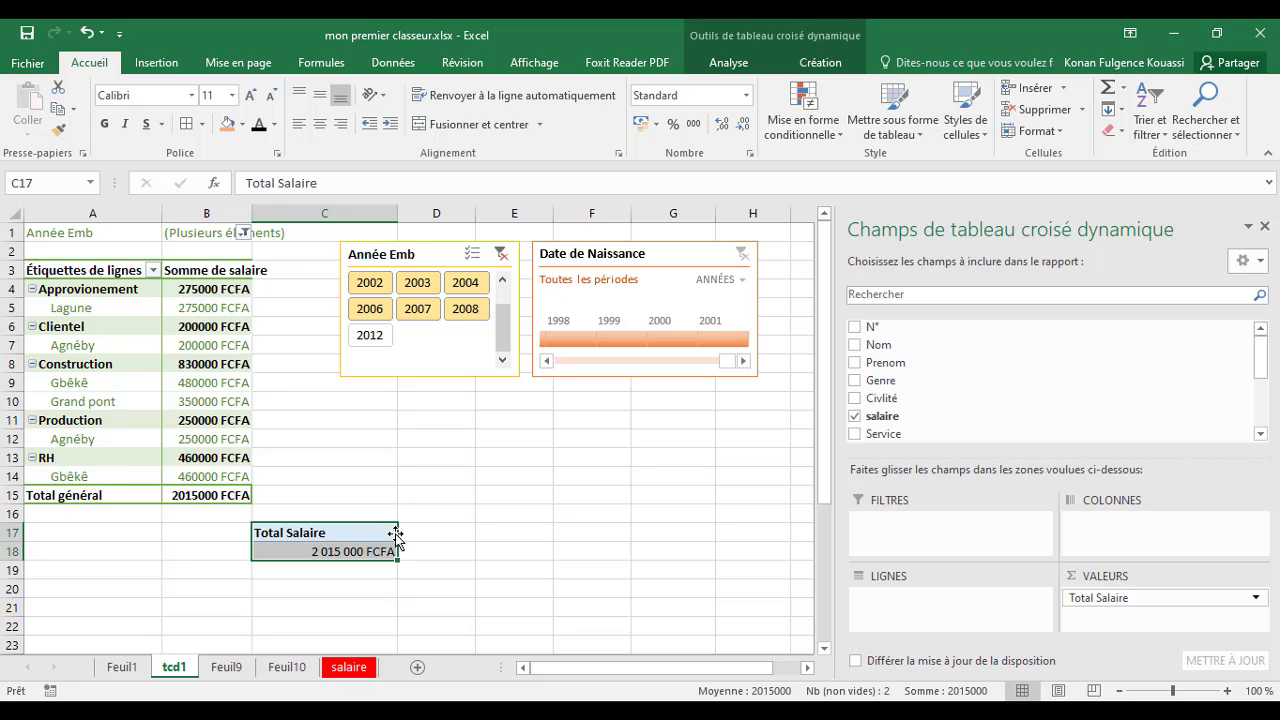
left_click_drag(395, 537, 471, 527)
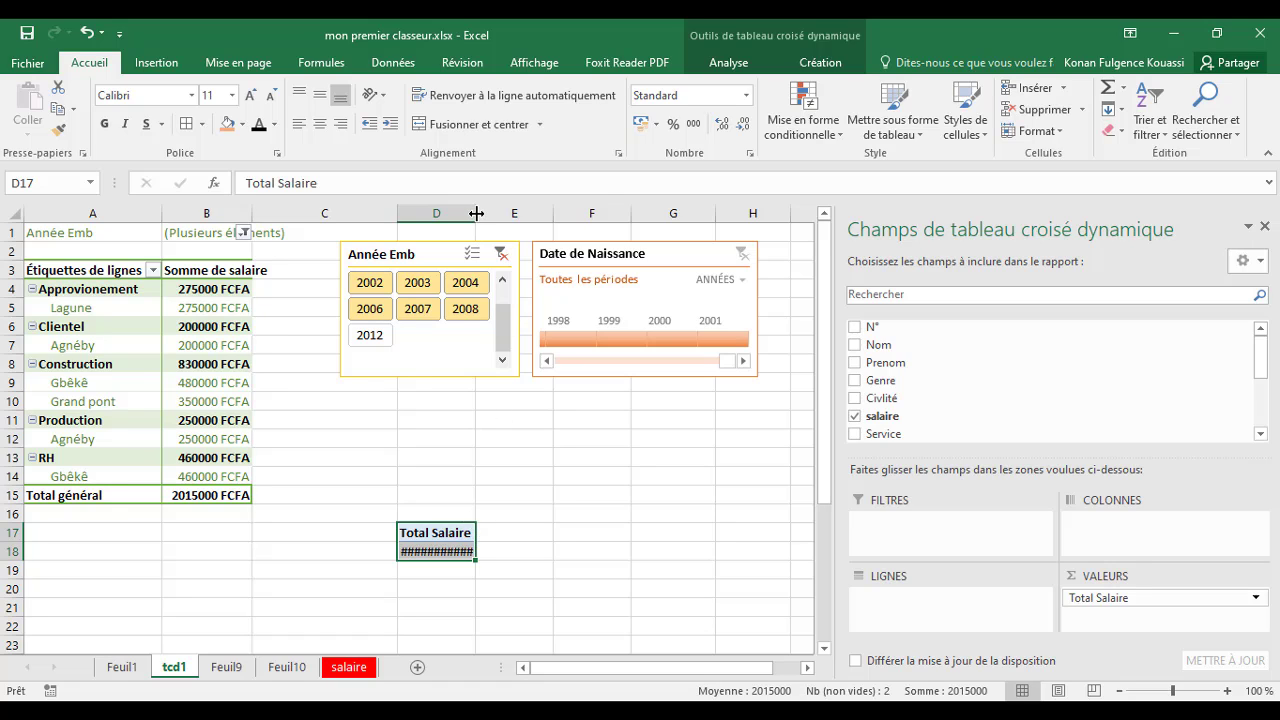
left_click_drag(477, 213, 526, 217)
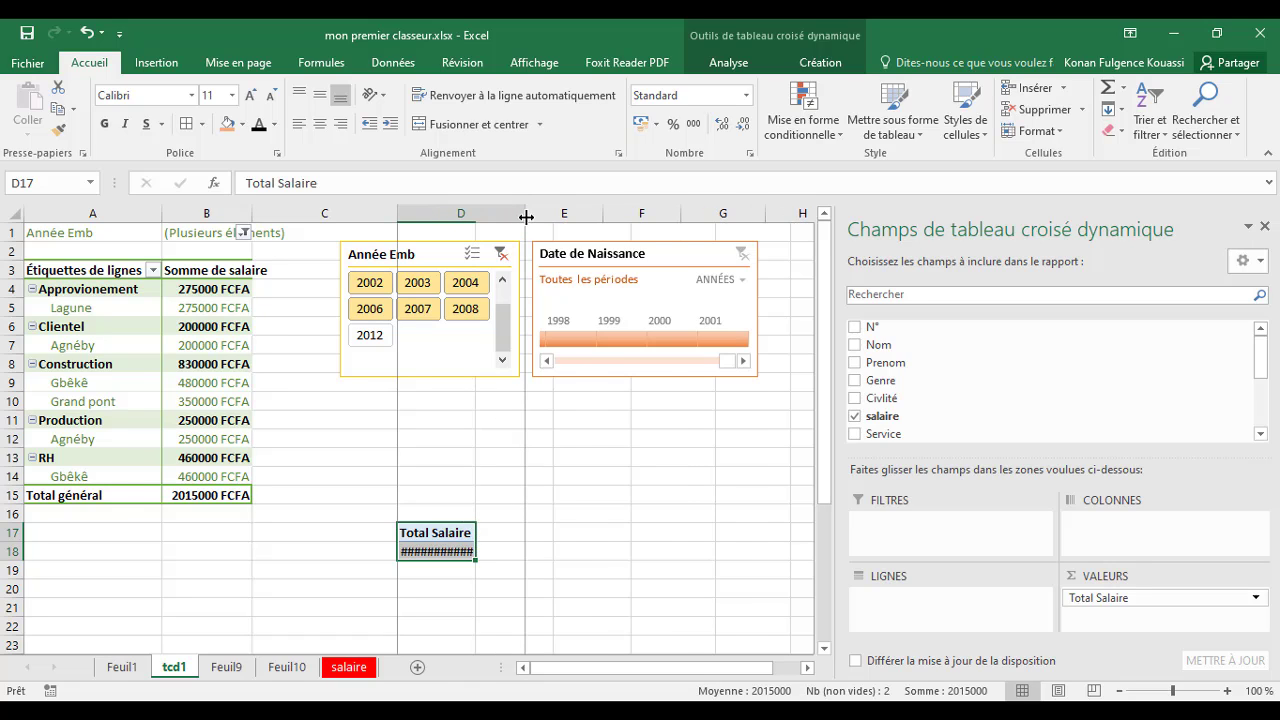
Step: Widen column B so the Année Emb filter value and the Somme de salaire heading fit
left_click(612, 246)
left_click_drag(612, 246, 566, 246)
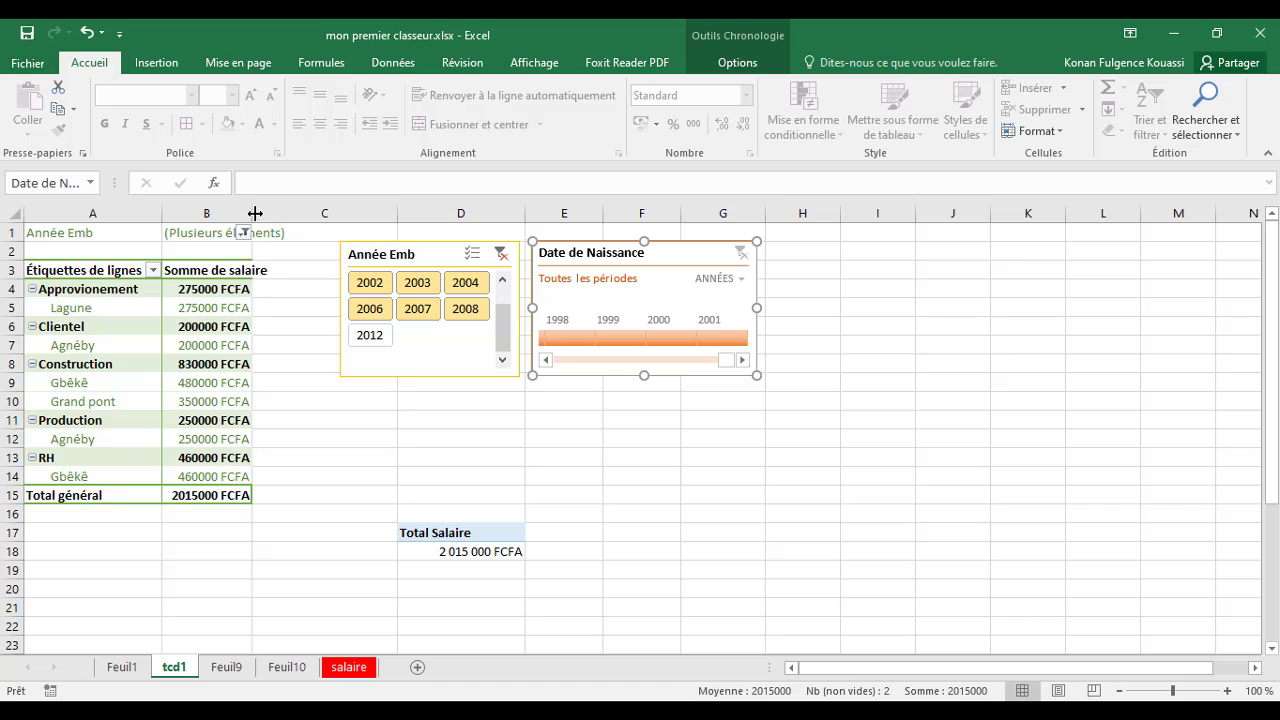
left_click_drag(255, 213, 308, 213)
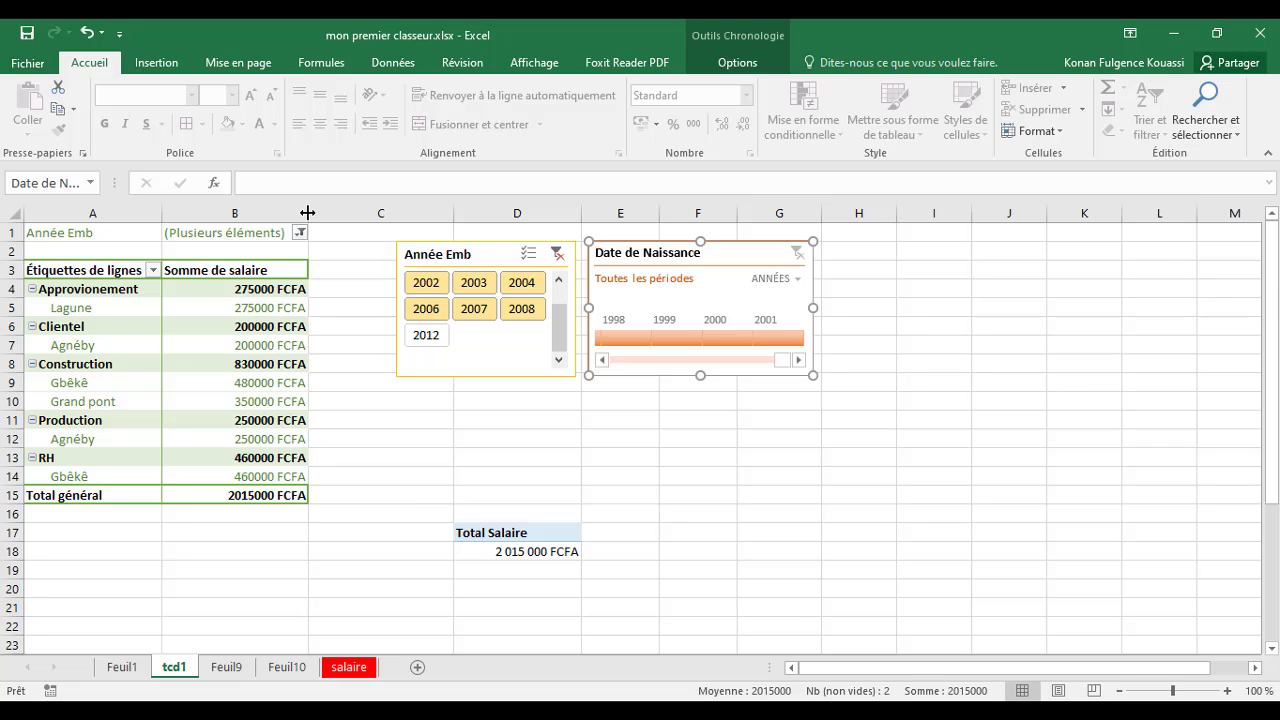
Step: Try the light orange style on the salary-by-service pivot table, then restore its green style
left_click(220, 326)
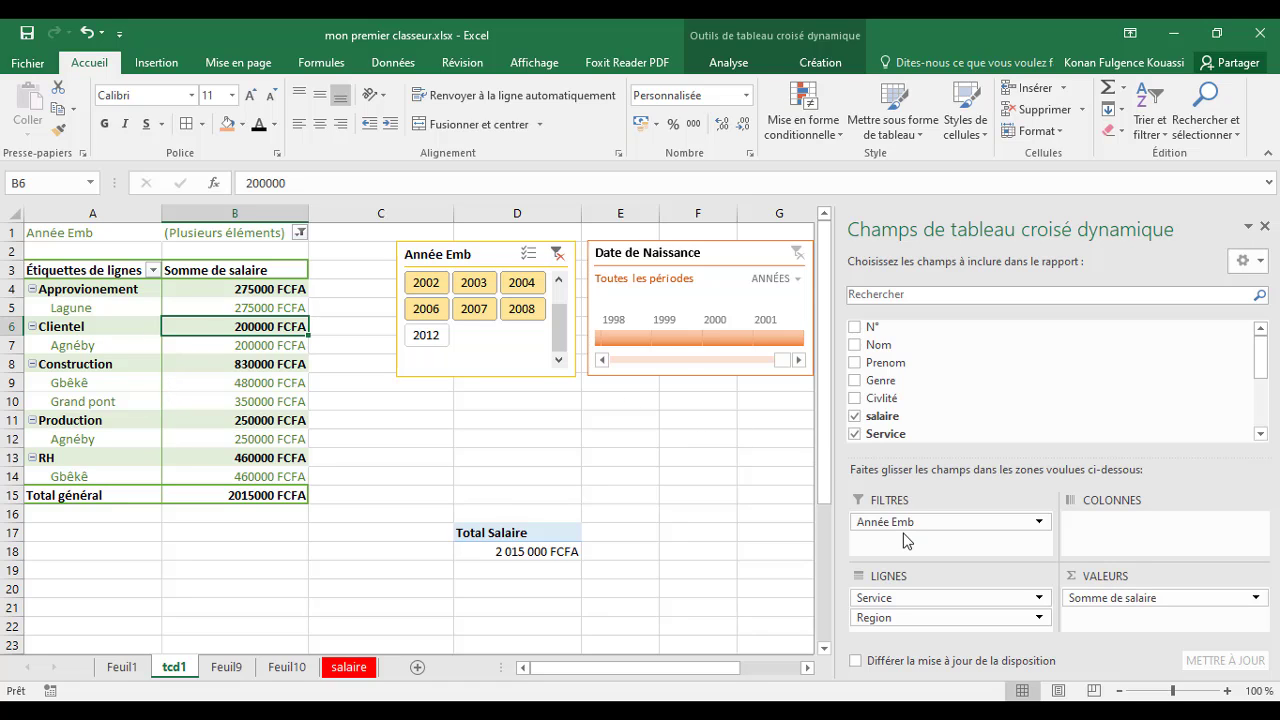
left_click(505, 552)
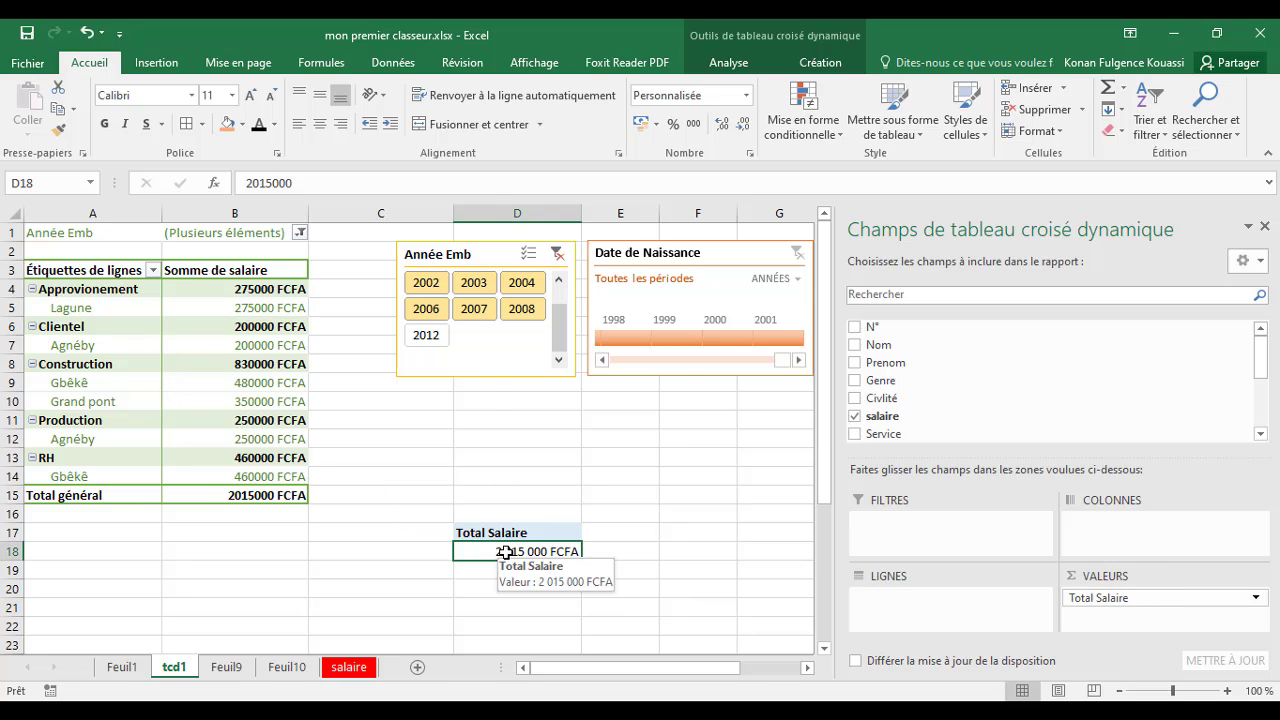
left_click(252, 457)
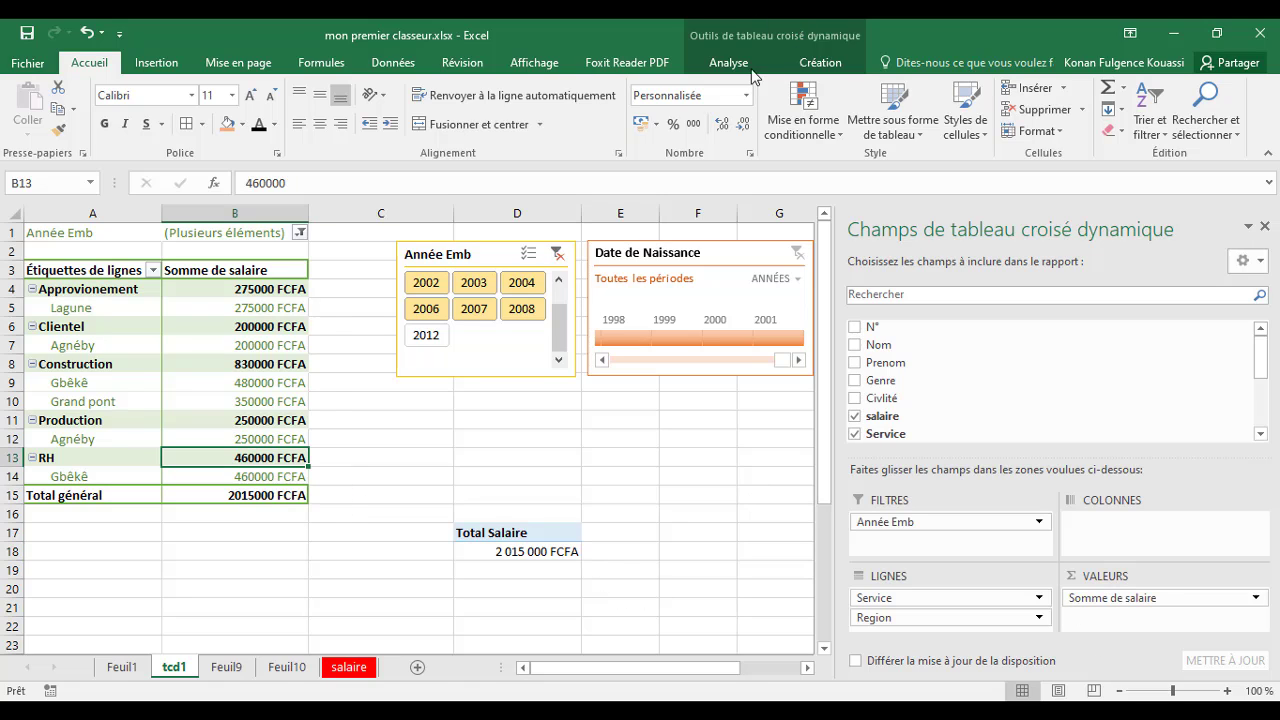
left_click(820, 63)
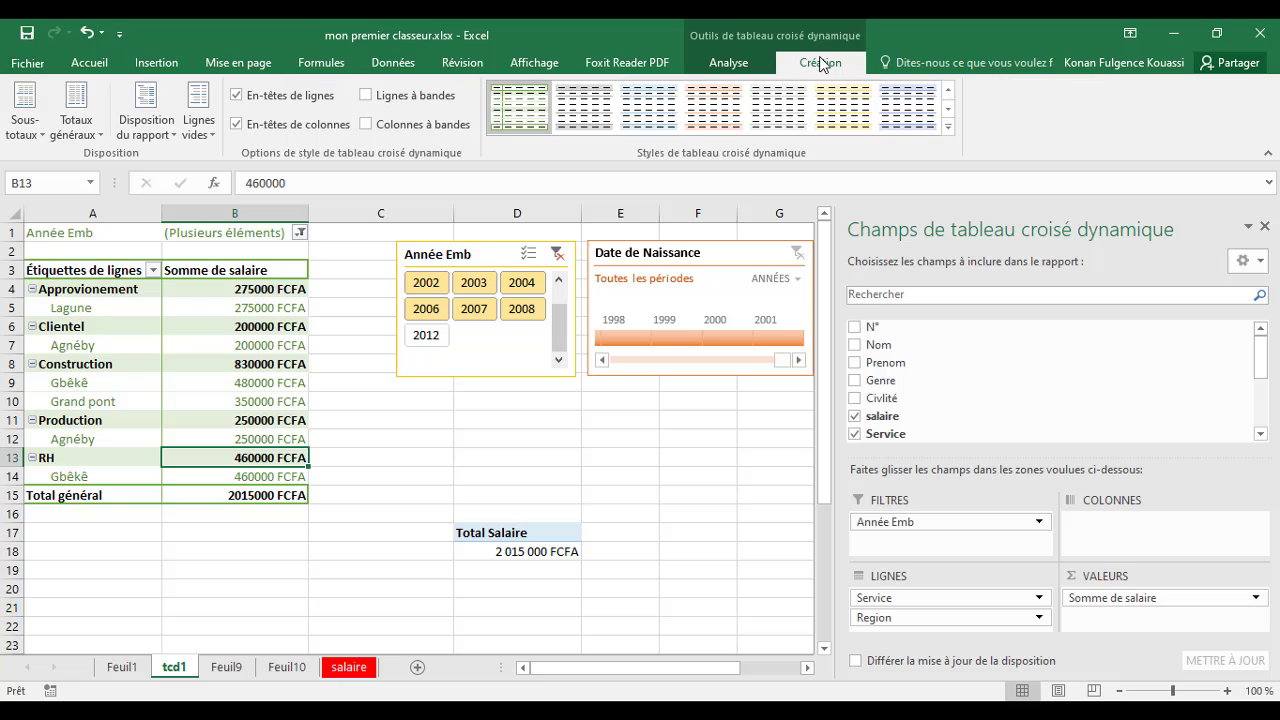
left_click(710, 115)
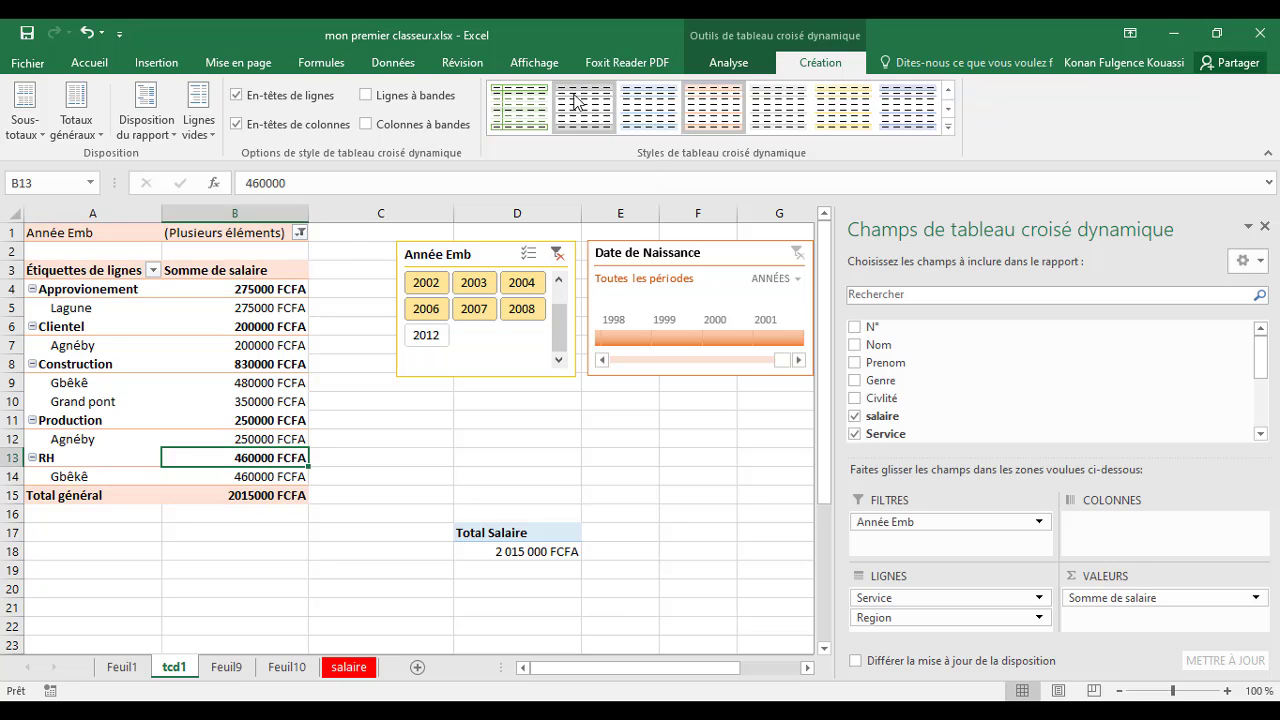
left_click(549, 118)
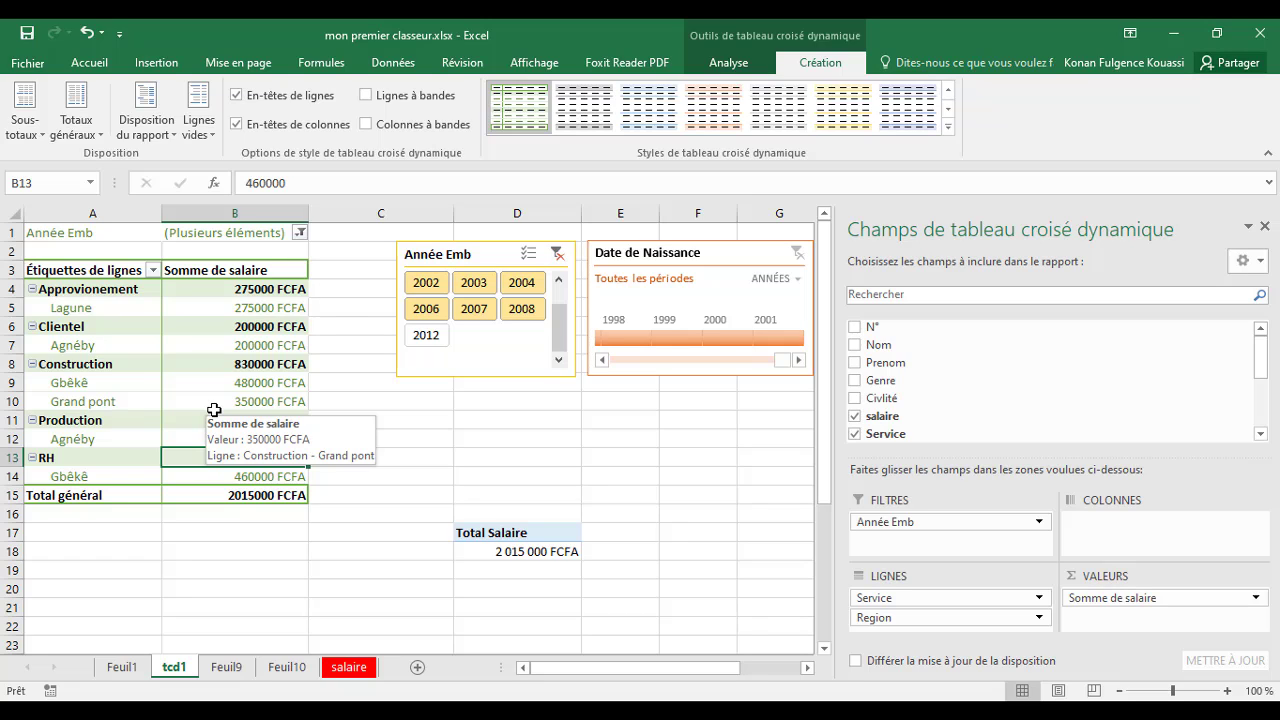
left_click(741, 73)
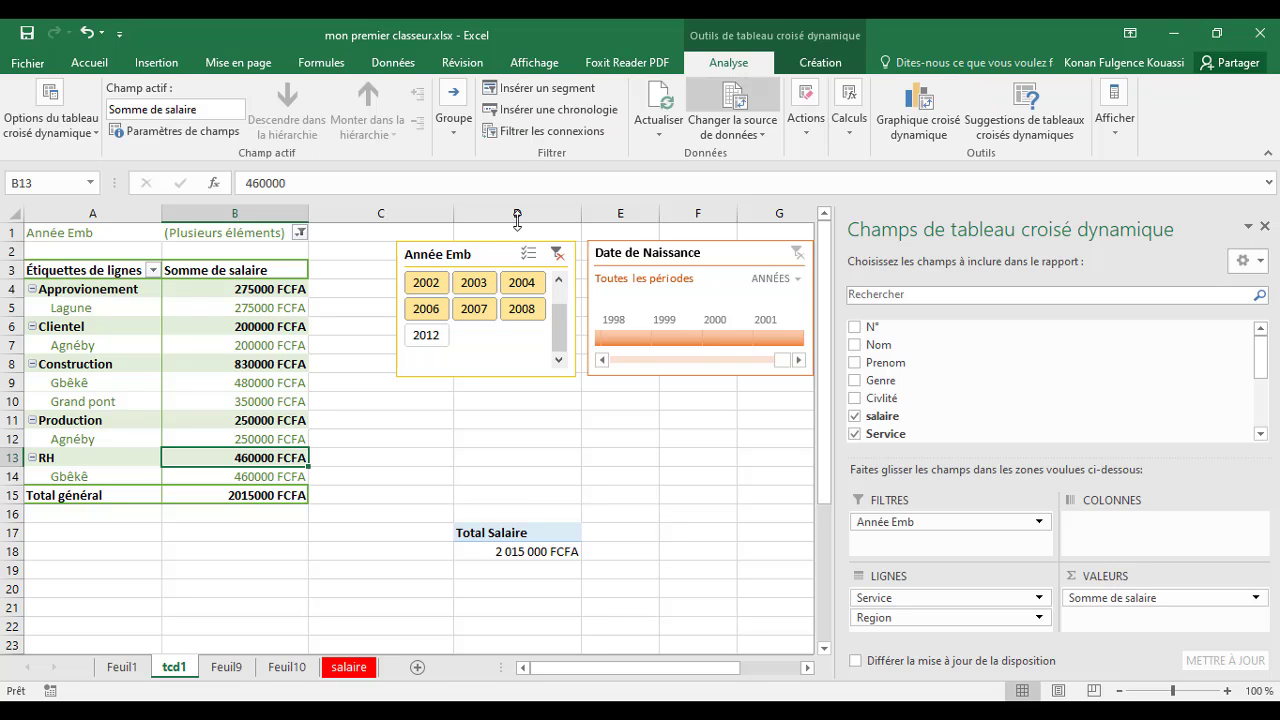